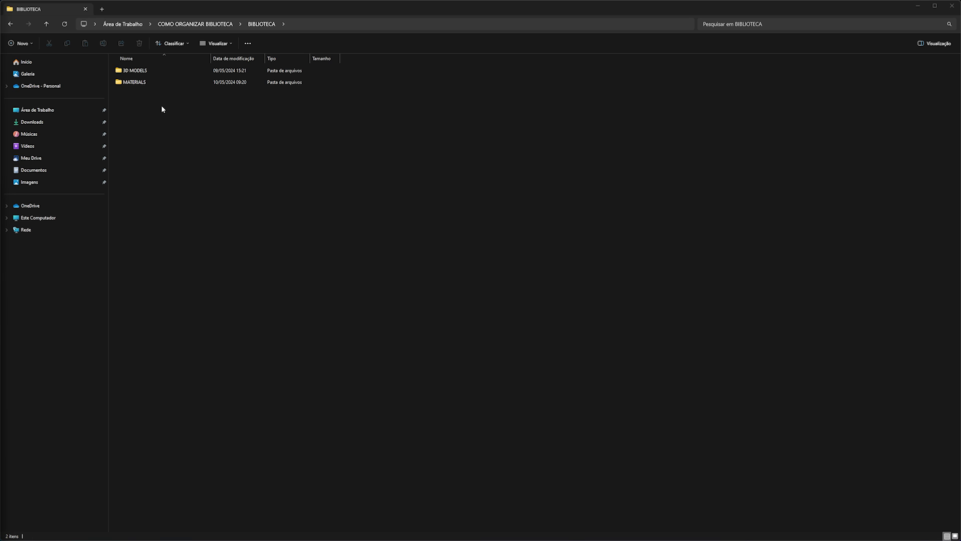
- Open the ARMCHAIR folder inside 3D MODELS > SEATING of the library
{"action": "double_click", "coordinate": [142, 72]}
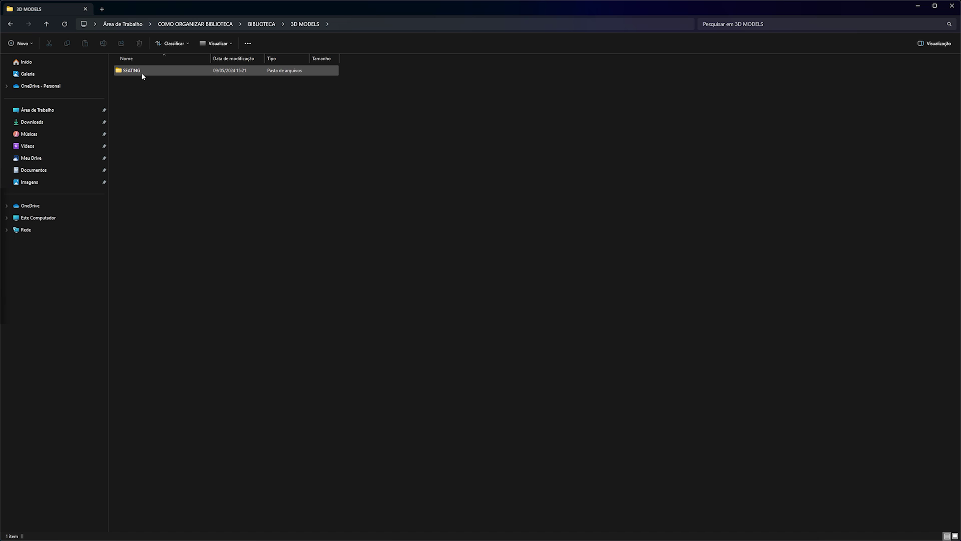
{"action": "double_click", "coordinate": [134, 70]}
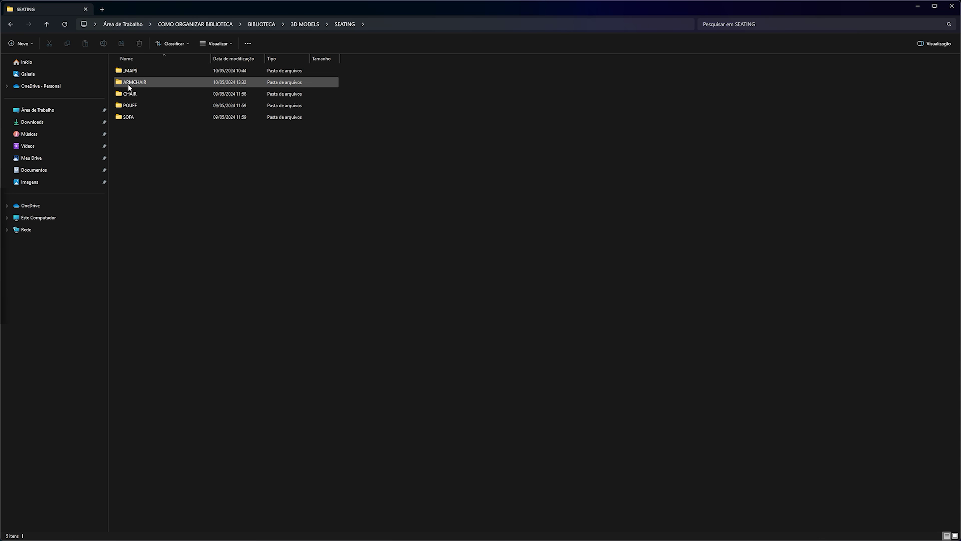
{"action": "double_click", "coordinate": [120, 80]}
{"action": "left_click_drag", "start_coordinate": [195, 215], "coordinate": [766, 116]}
{"action": "left_click", "coordinate": [574, 254]}
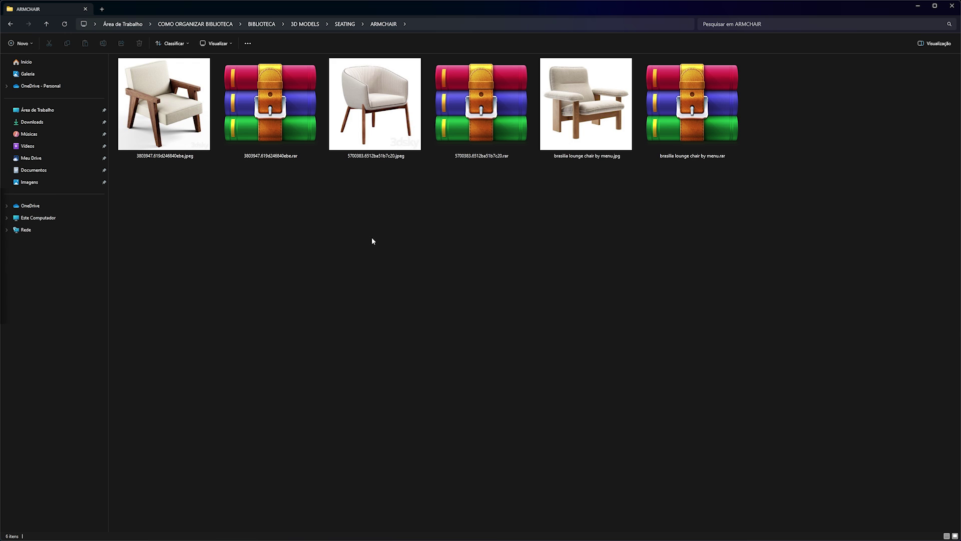
- Review the armchair preview images and their RAR archives, comparing the numbered files with the brasilia lounge chair files
{"action": "left_click_drag", "start_coordinate": [173, 185], "coordinate": [500, 120]}
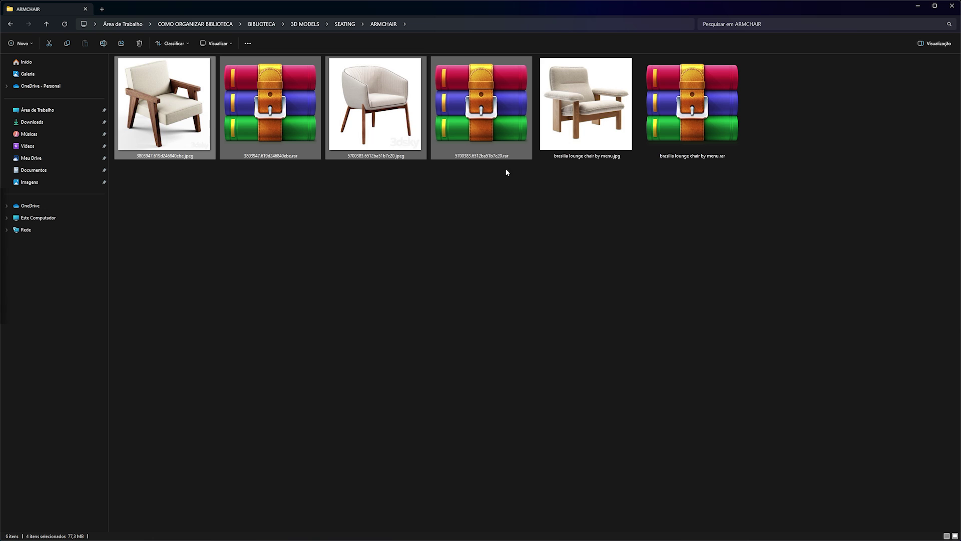
{"action": "left_click_drag", "start_coordinate": [581, 183], "coordinate": [671, 129]}
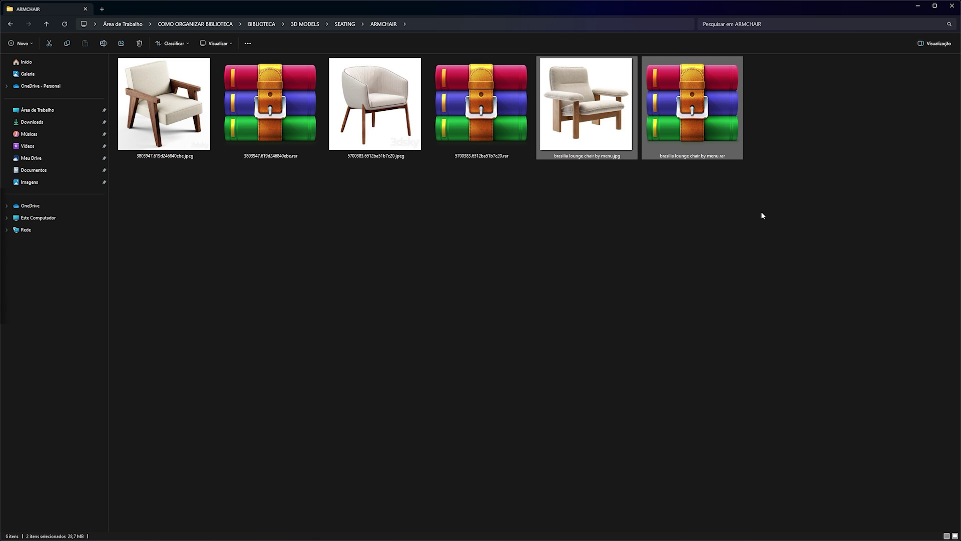
{"action": "left_click", "coordinate": [238, 222]}
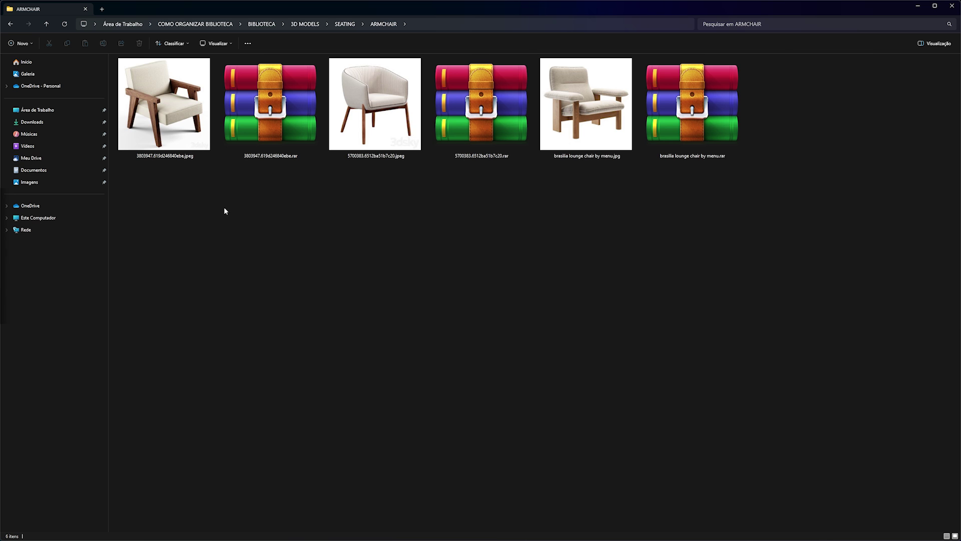
{"action": "left_click_drag", "start_coordinate": [174, 217], "coordinate": [348, 245]}
{"action": "left_click_drag", "start_coordinate": [154, 212], "coordinate": [266, 136]}
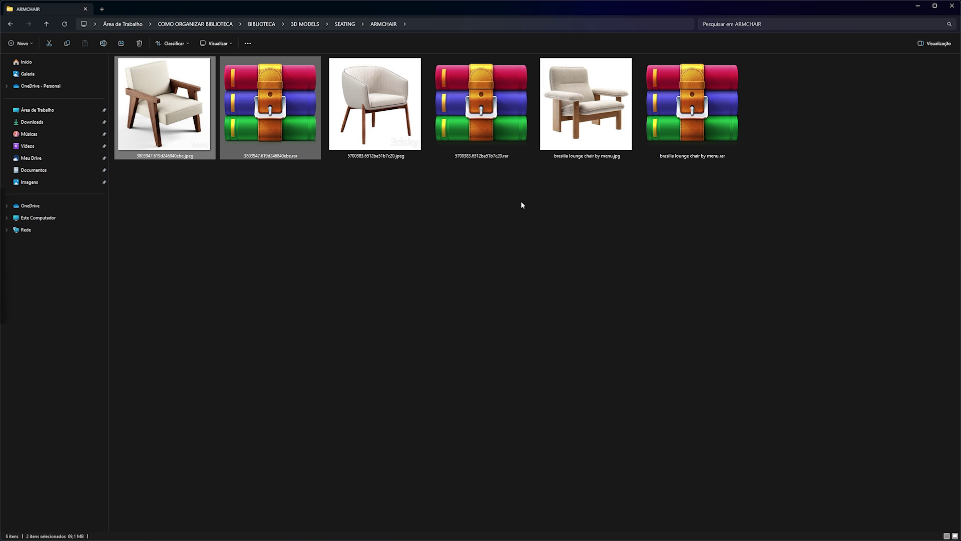
{"action": "left_click_drag", "start_coordinate": [560, 216], "coordinate": [701, 135]}
{"action": "left_click", "coordinate": [698, 205]}
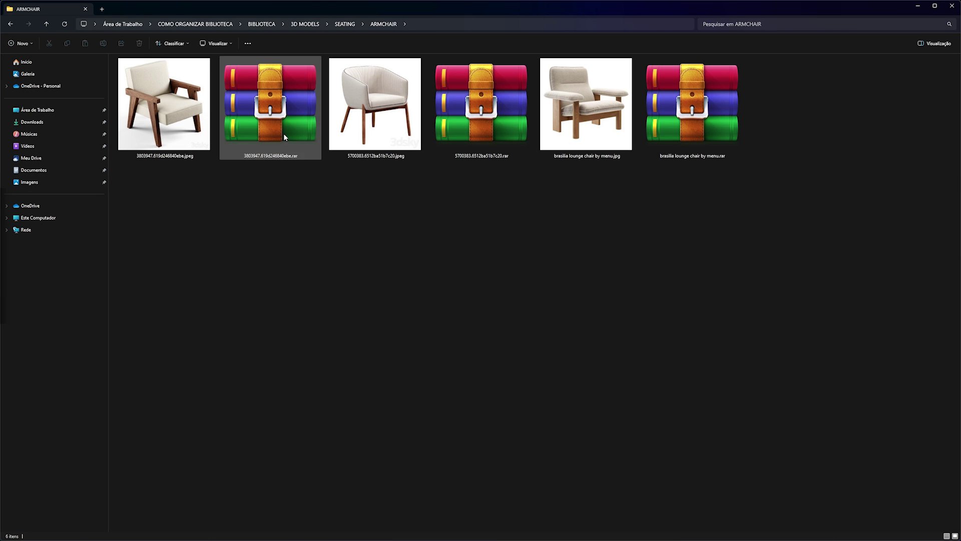
- Examine the archive 3803947.619d246840ebe.rar, including its preview JPEGs, 3ds Max scene file and maps folder
{"action": "double_click", "coordinate": [284, 133]}
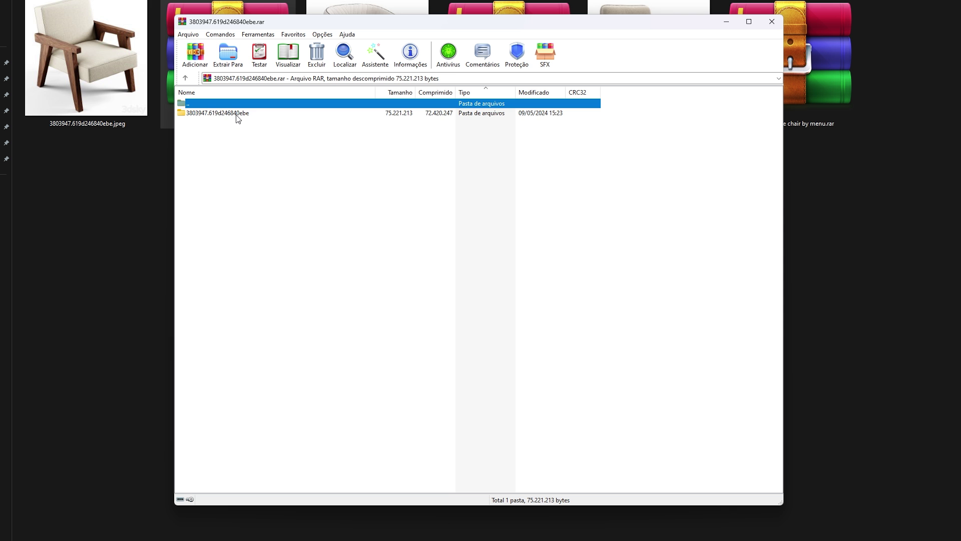
{"action": "double_click", "coordinate": [530, 129]}
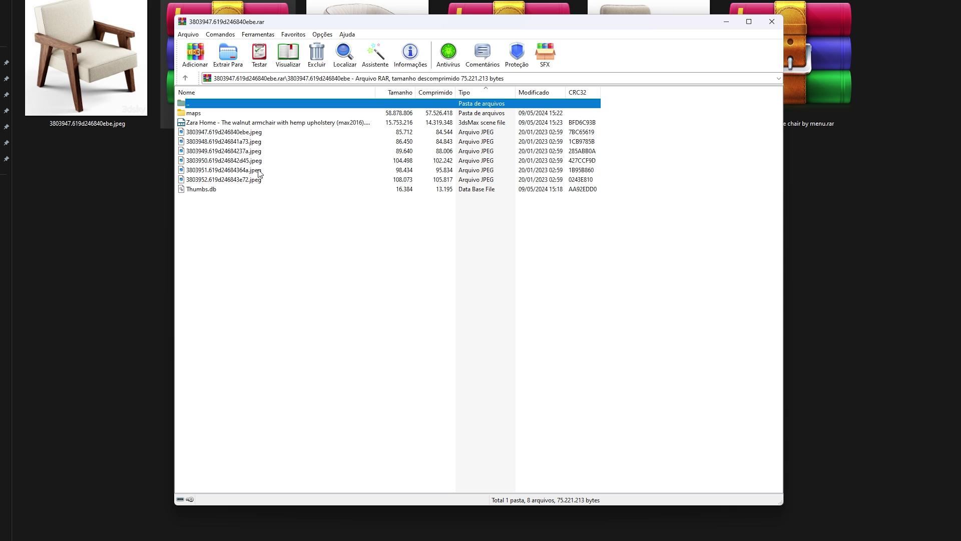
{"action": "left_click", "coordinate": [242, 132]}
{"action": "left_click", "coordinate": [251, 180], "text": "shift"}
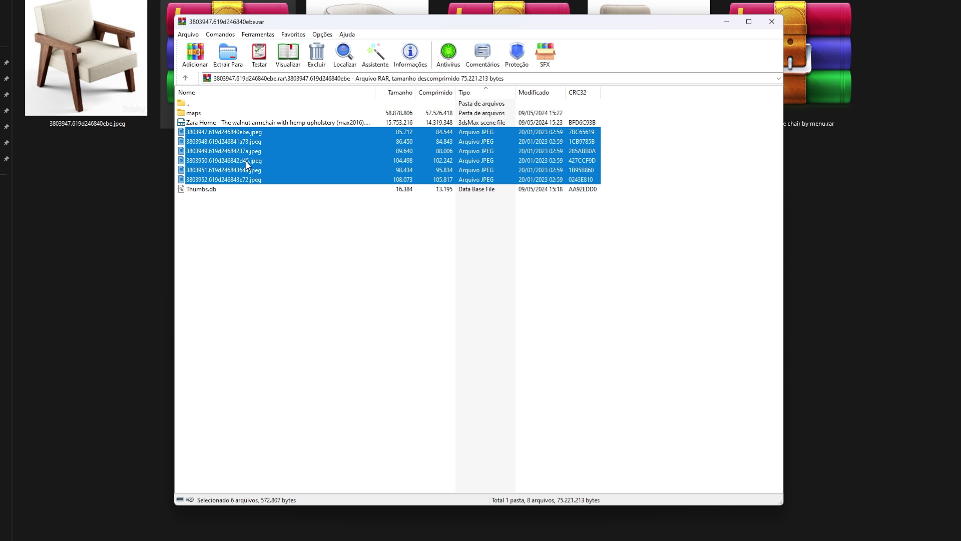
{"action": "left_click", "coordinate": [241, 124]}
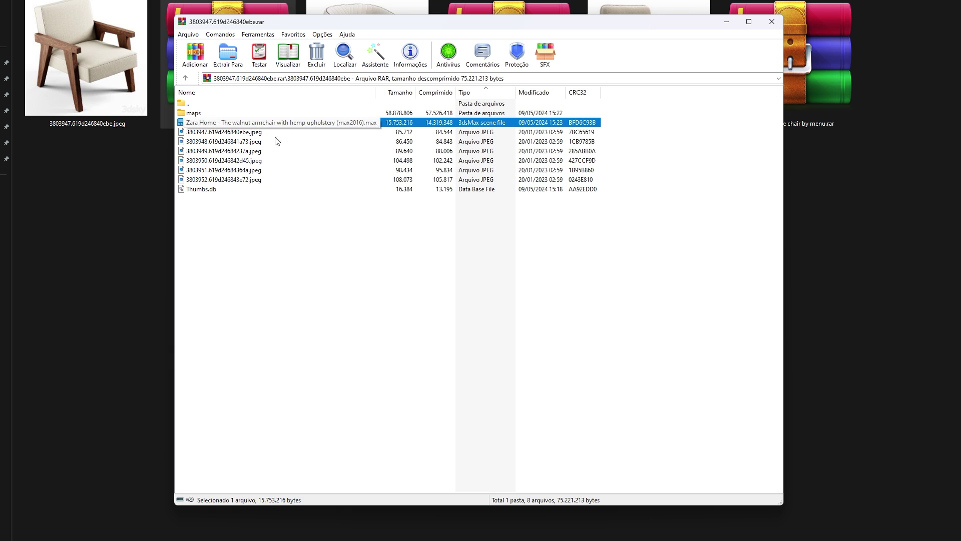
{"action": "double_click", "coordinate": [196, 113]}
{"action": "left_click_drag", "start_coordinate": [217, 153], "coordinate": [223, 118]}
{"action": "left_click", "coordinate": [260, 169]}
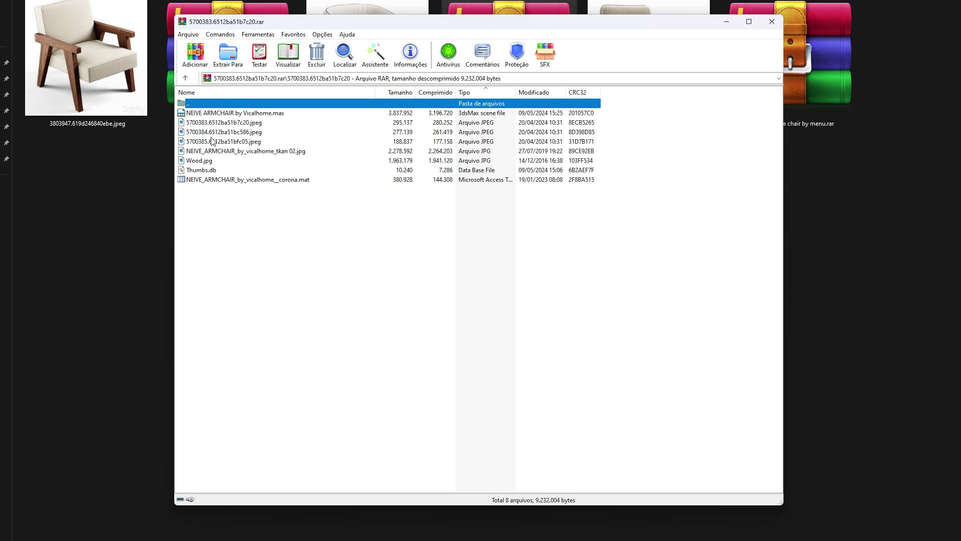
- Inspect the contents of 5700383.6512ba51b7c20.rar, including its corona .mat file, and close the archive
{"action": "left_click_drag", "start_coordinate": [283, 225], "coordinate": [210, 178]}
{"action": "left_click", "coordinate": [267, 225]}
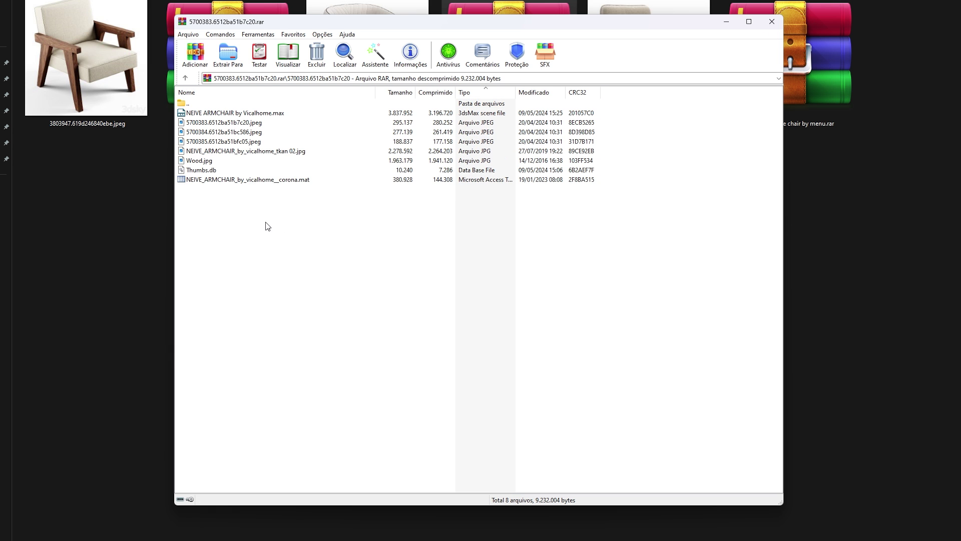
{"action": "left_click", "coordinate": [268, 184]}
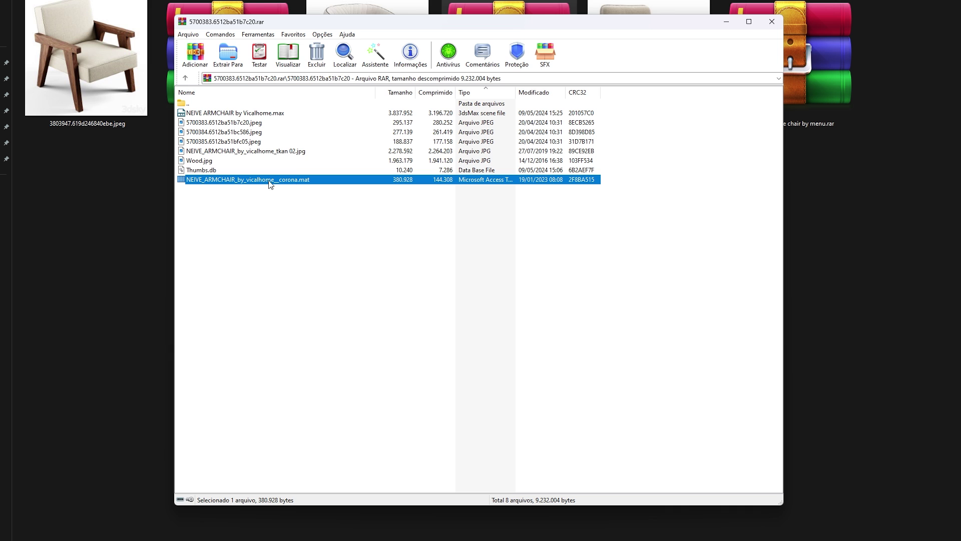
{"action": "left_click", "coordinate": [324, 227]}
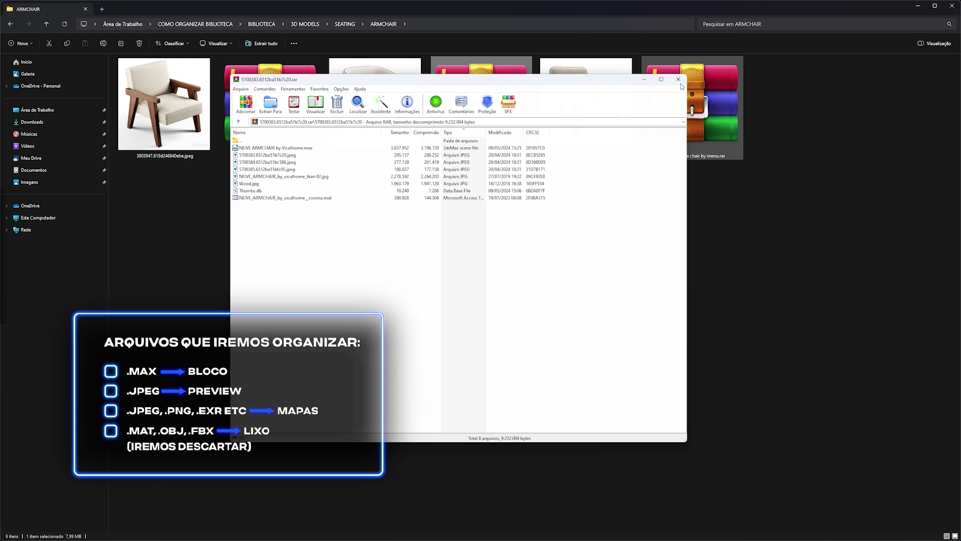
{"action": "left_click", "coordinate": [678, 79]}
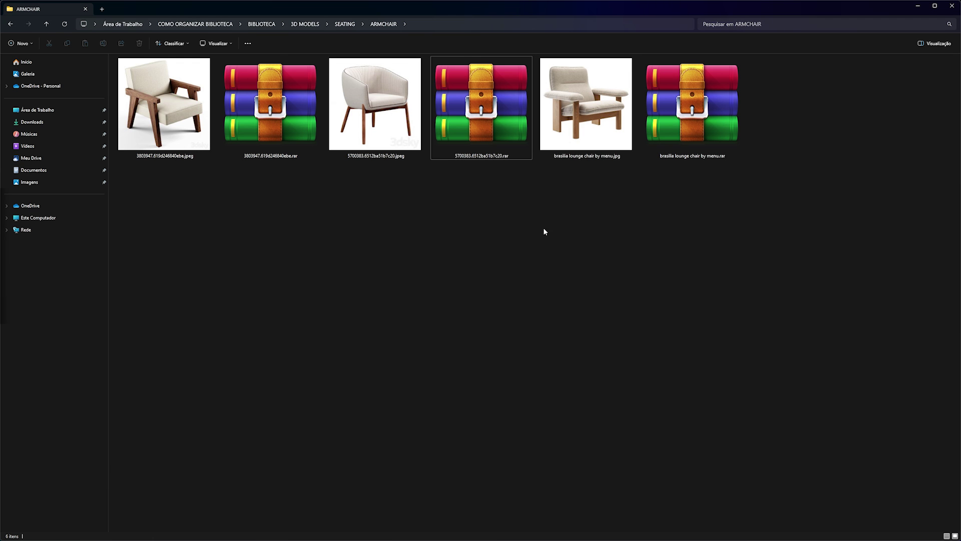
- Check the 3803947 preview and archive and the 5700383 archive in the ARMCHAIR folder
{"action": "left_click", "coordinate": [184, 133]}
{"action": "left_click", "coordinate": [280, 140]}
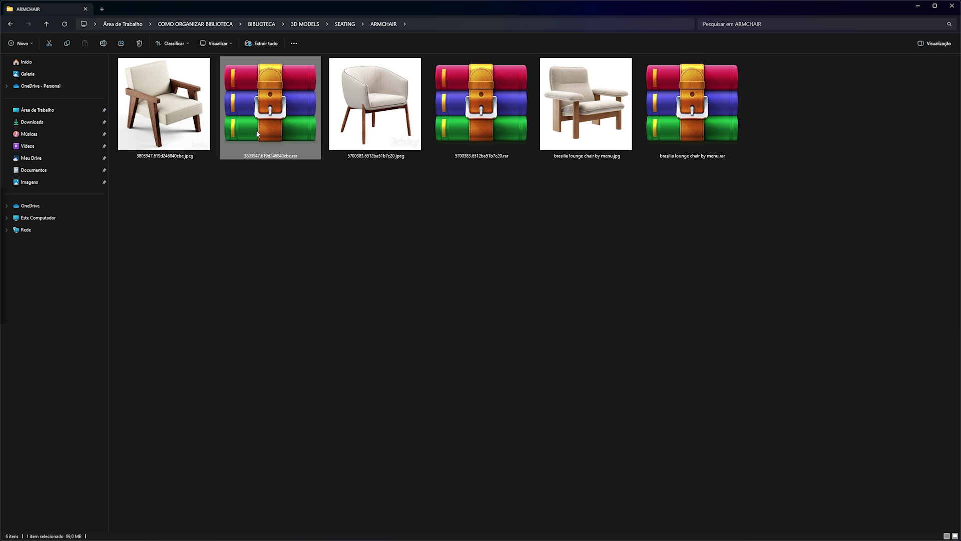
{"action": "left_click", "coordinate": [423, 158]}
{"action": "left_click", "coordinate": [473, 146]}
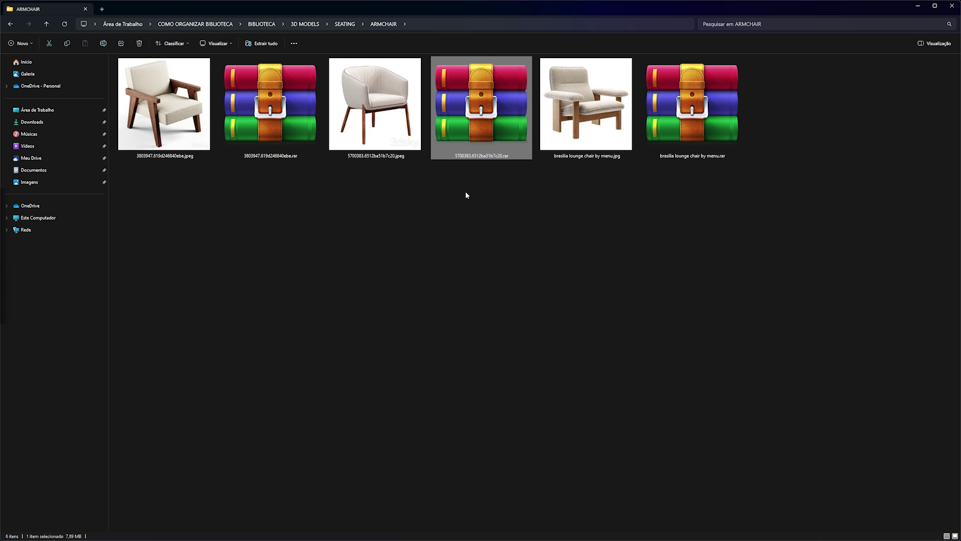
{"action": "left_click", "coordinate": [473, 295]}
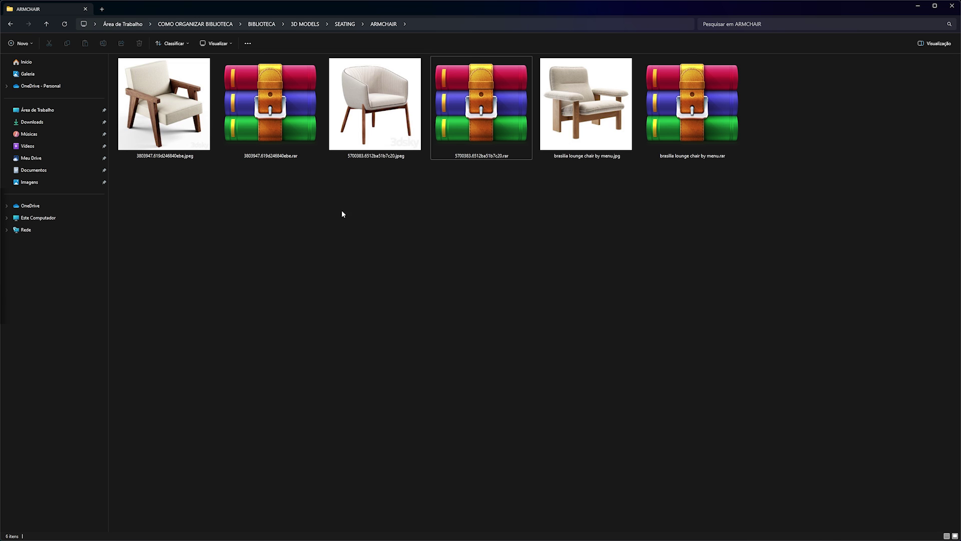
- Return to the SEATING folder and check its _MAPS and ARMCHAIR subfolders
{"action": "left_click", "coordinate": [342, 25]}
{"action": "left_click", "coordinate": [216, 116]}
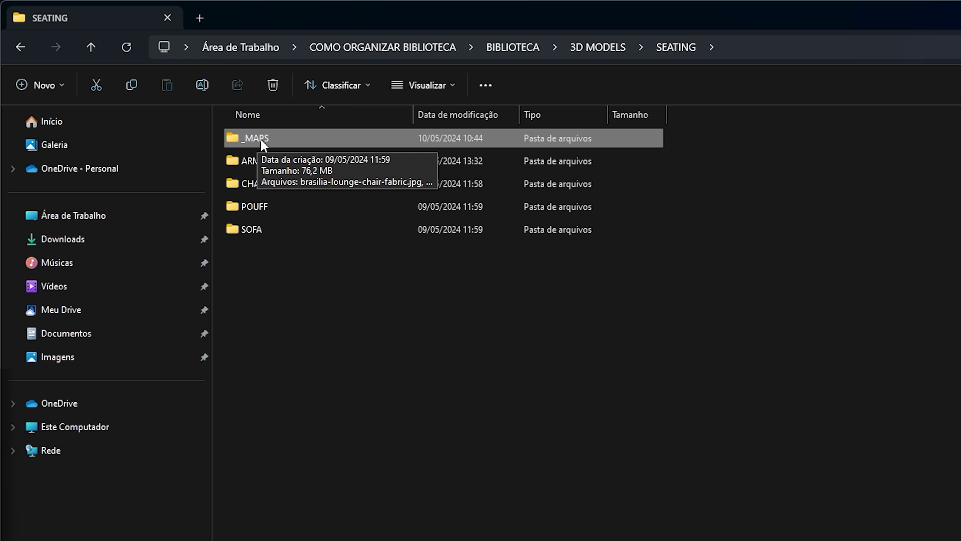
{"action": "left_click", "coordinate": [265, 169]}
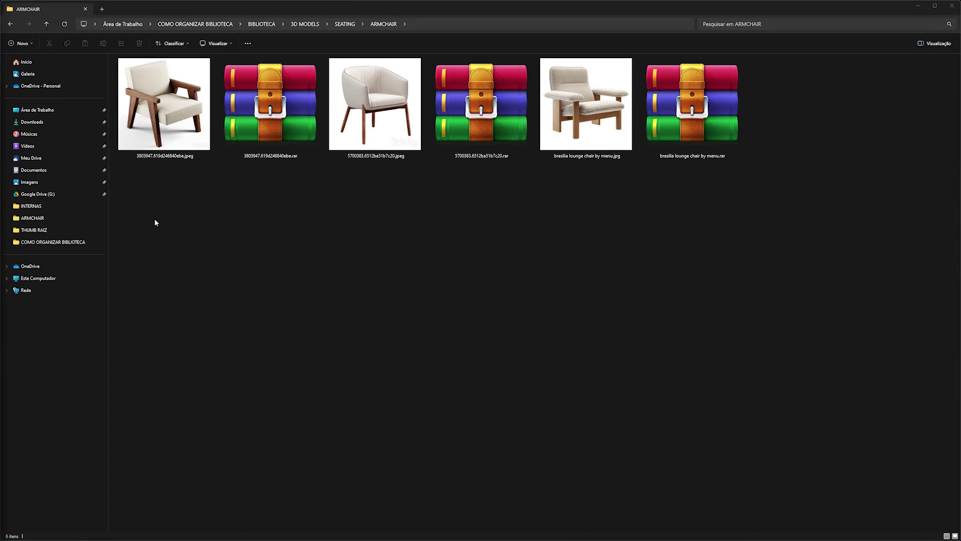
- Compare the file names of the brasilia lounge chair and 5700383 previews among the ARMCHAIR files
{"action": "left_click_drag", "start_coordinate": [154, 218], "coordinate": [841, 115]}
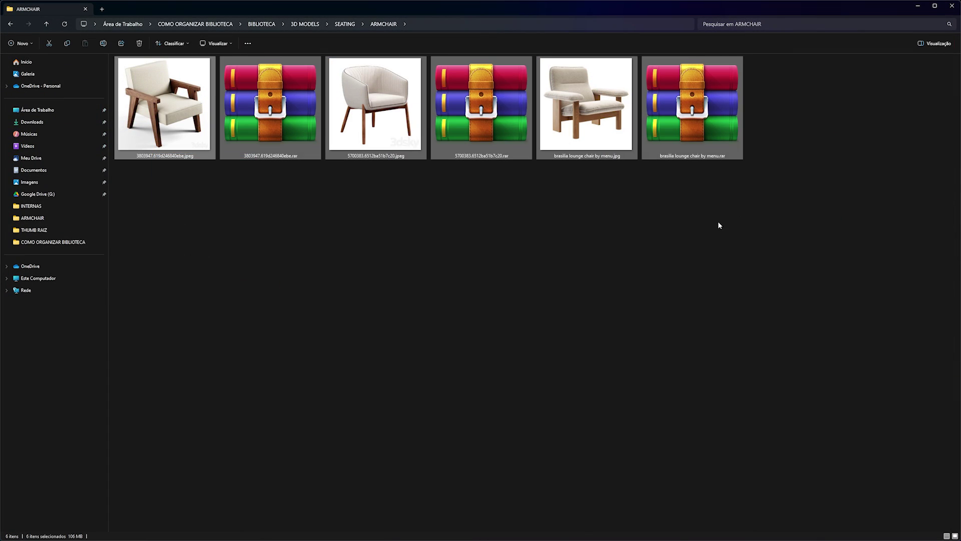
{"action": "left_click", "coordinate": [701, 222]}
{"action": "left_click", "coordinate": [591, 128]}
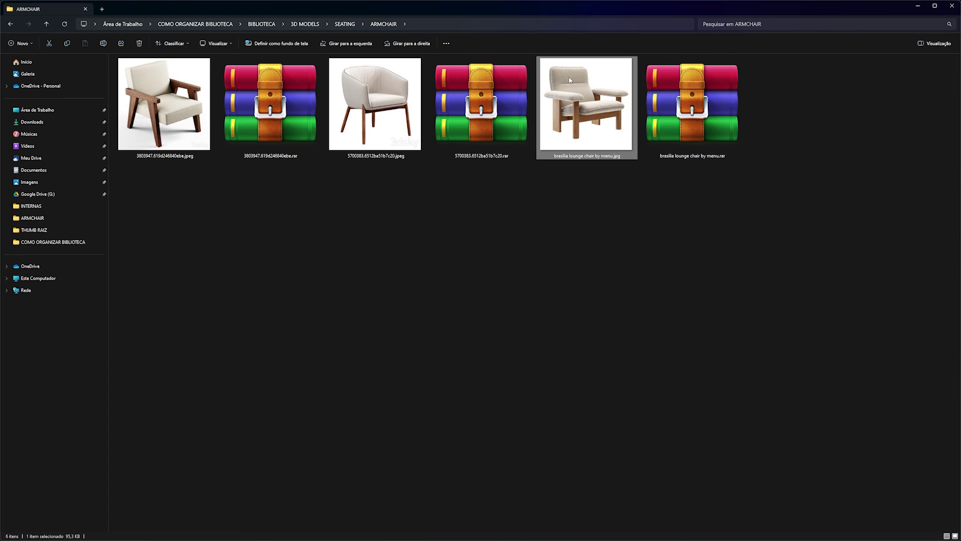
{"action": "left_click", "coordinate": [383, 156]}
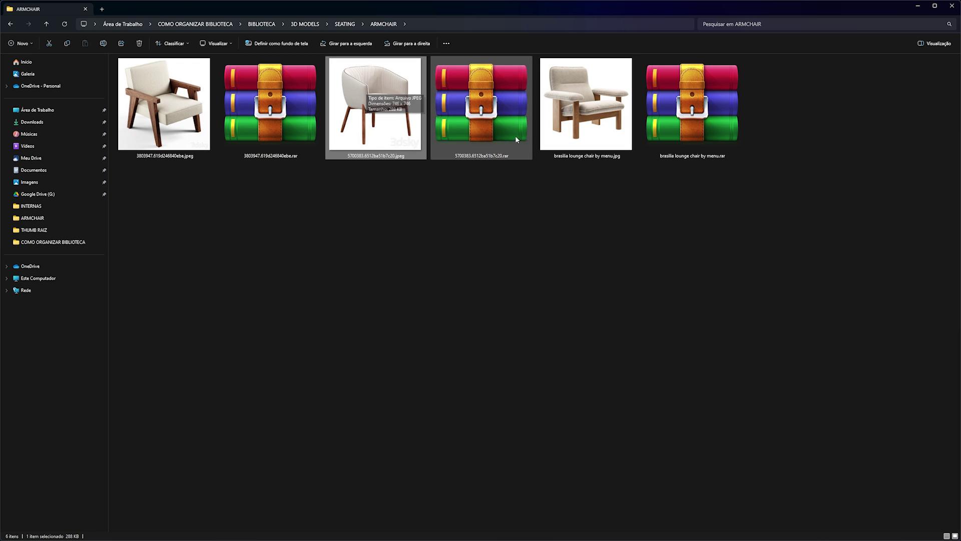
{"action": "left_click", "coordinate": [522, 253]}
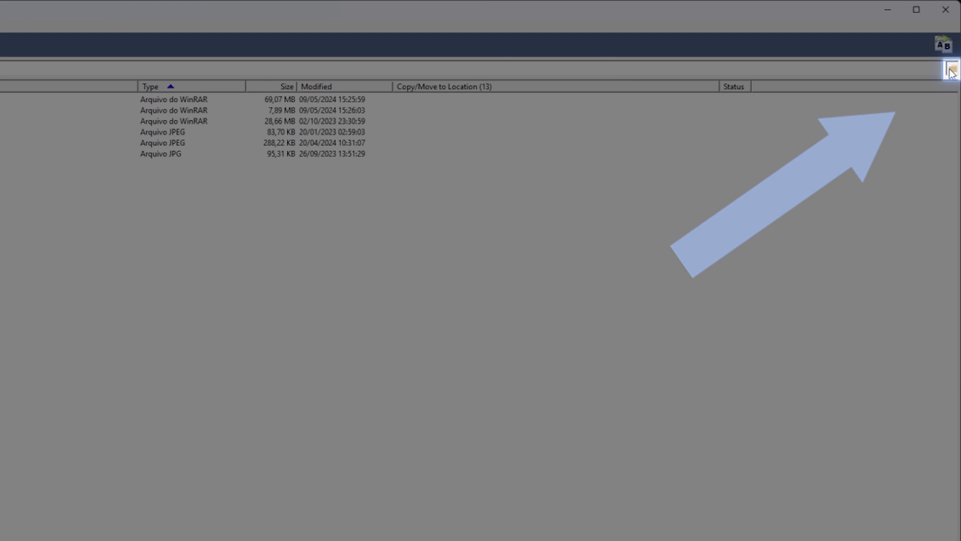
- In Bulk Rename Utility, load the files of the BIBLIOTECA\3D MODELS\SEATING\ARMCHAIR folder
{"action": "left_click", "coordinate": [953, 68]}
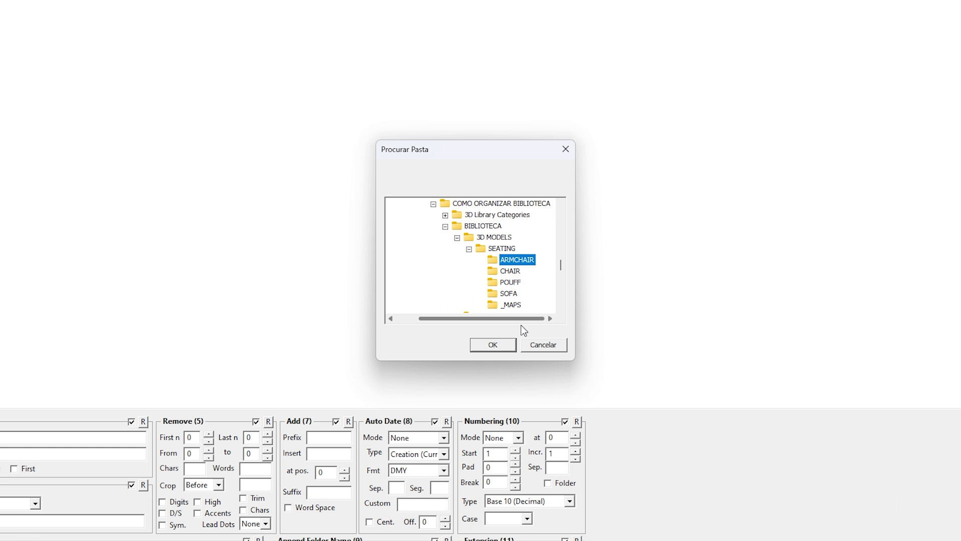
{"action": "left_click", "coordinate": [492, 345]}
{"action": "key", "text": "ctrl+a"}
{"action": "left_click", "coordinate": [202, 154]}
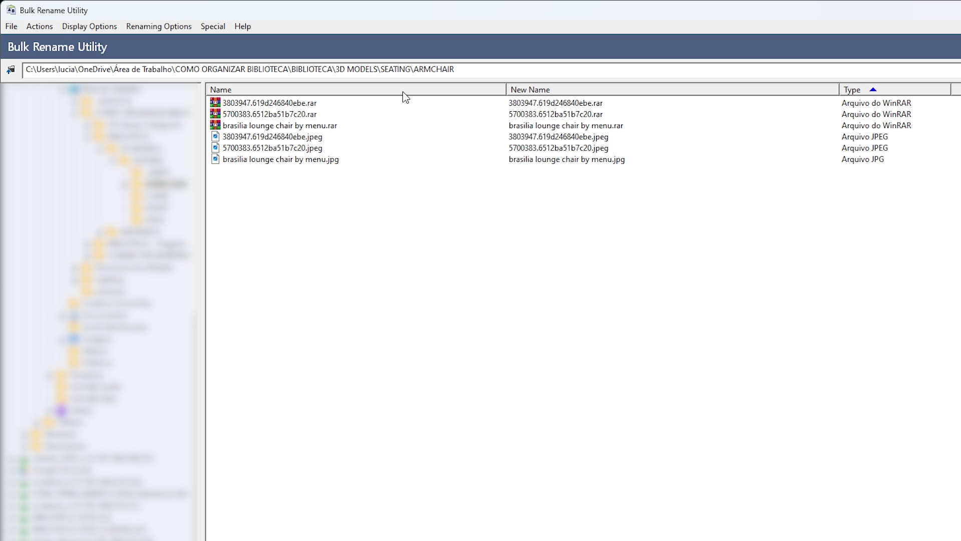
- Compare the file list sorted by name and by type, checking the RAR archive and preview image groups
{"action": "left_click", "coordinate": [404, 90]}
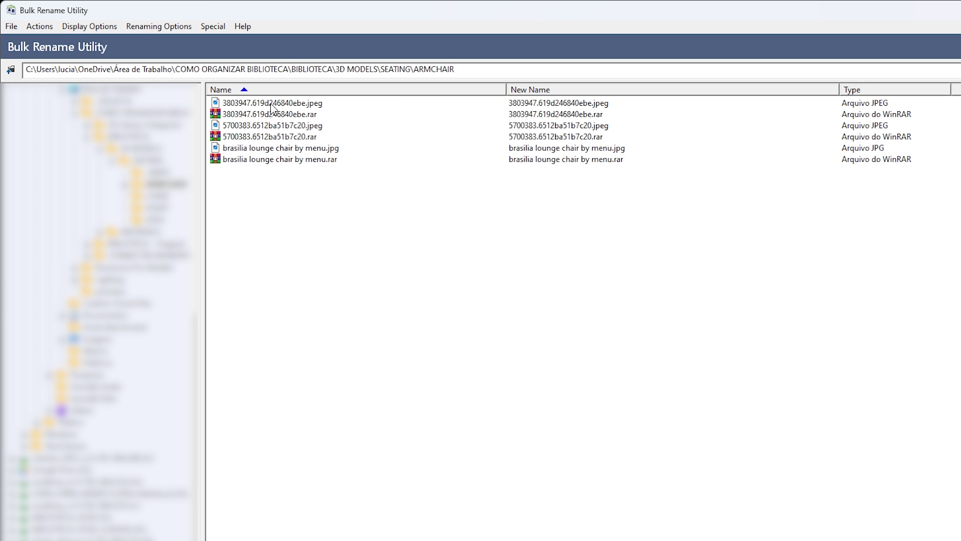
{"action": "left_click", "coordinate": [891, 91]}
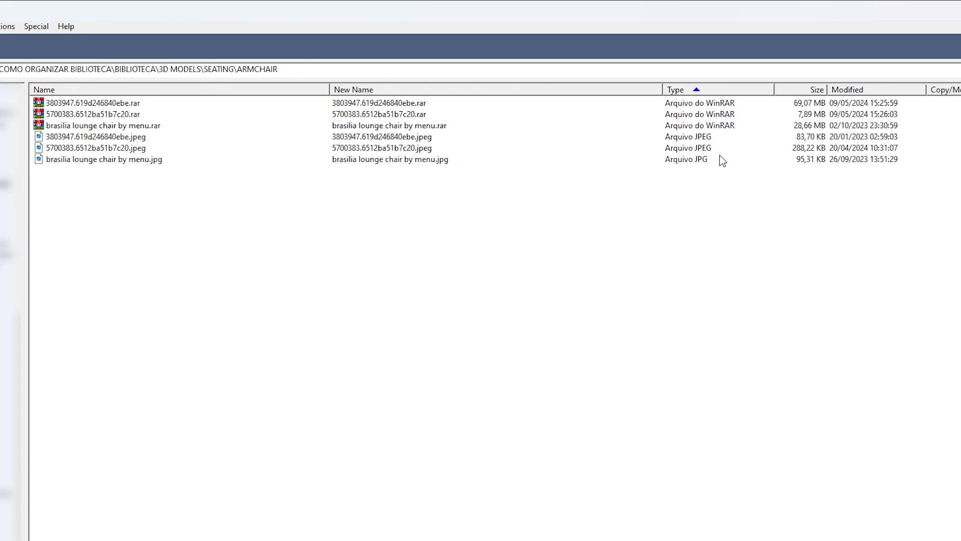
{"action": "left_click_drag", "start_coordinate": [887, 104], "coordinate": [888, 129]}
{"action": "left_click_drag", "start_coordinate": [693, 139], "coordinate": [686, 175]}
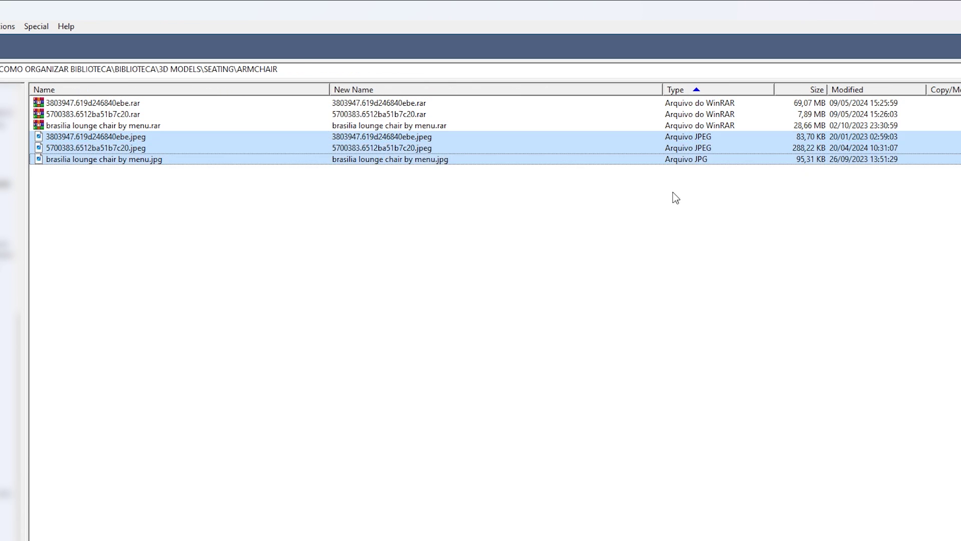
{"action": "left_click", "coordinate": [686, 176]}
- Sort the file list by name and check that the first preview and its archive share the same name
{"action": "left_click", "coordinate": [113, 91]}
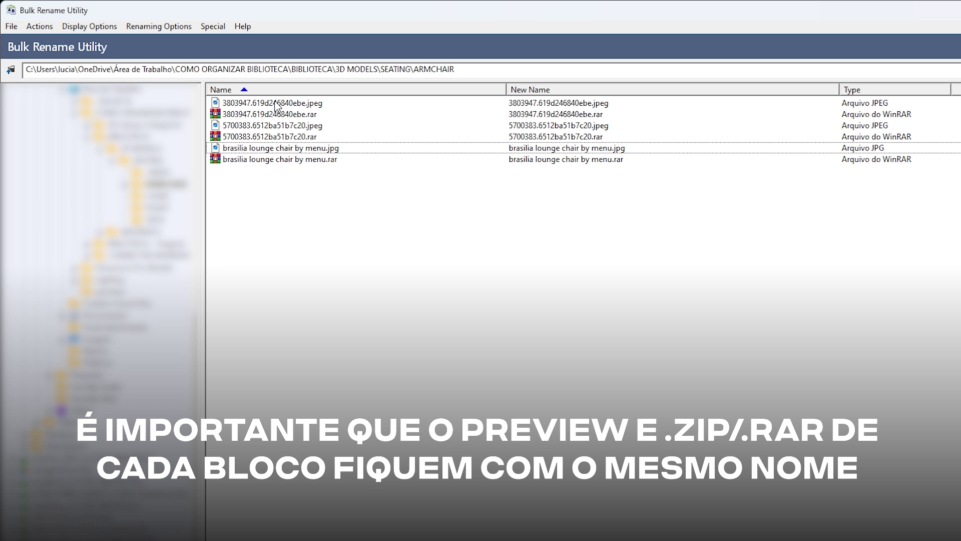
{"action": "left_click", "coordinate": [276, 103]}
{"action": "left_click", "coordinate": [281, 117]}
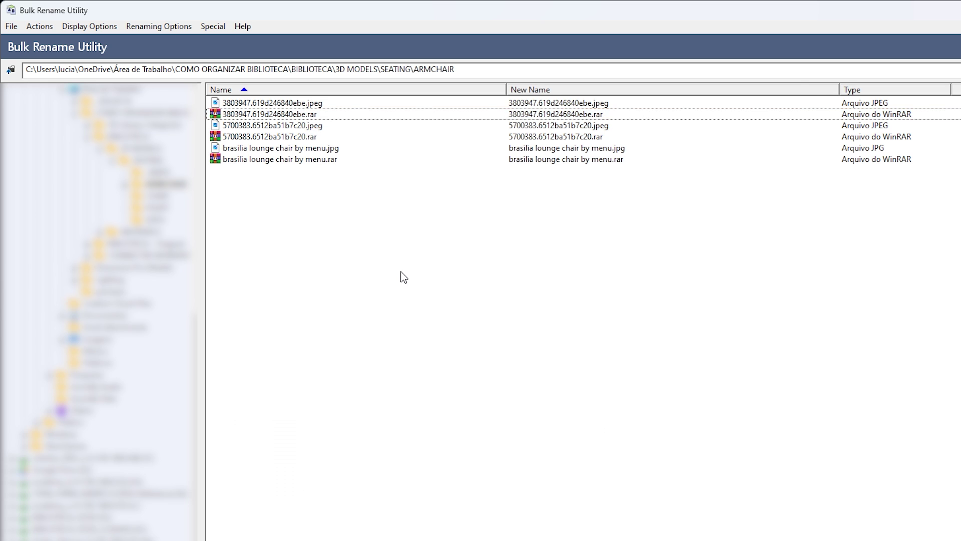
{"action": "left_click", "coordinate": [400, 276]}
- Sort the file list by type and select the three JPEG/JPG preview images
{"action": "left_click", "coordinate": [758, 93]}
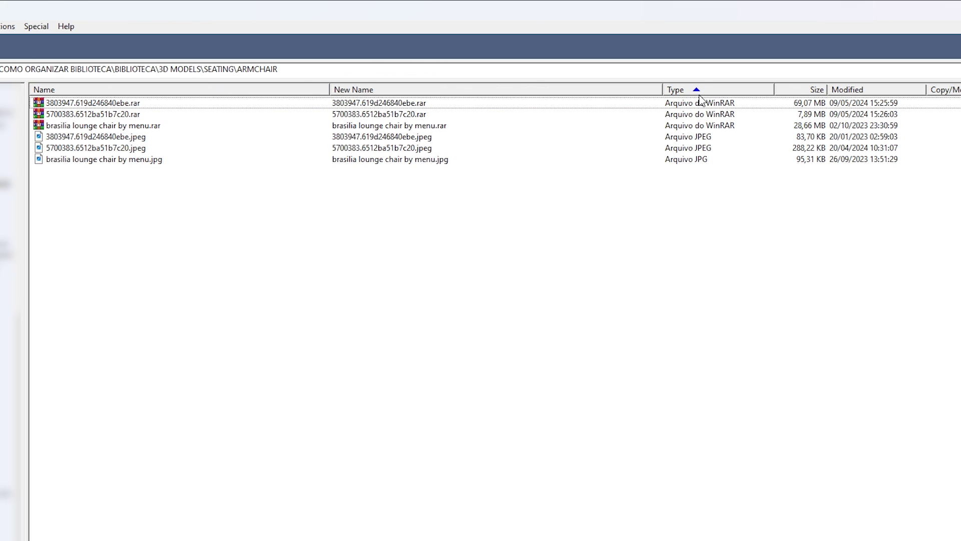
{"action": "left_click", "coordinate": [719, 121], "text": "shift"}
{"action": "left_click", "coordinate": [680, 139]}
{"action": "left_click", "coordinate": [681, 151], "text": "shift"}
{"action": "left_click", "coordinate": [681, 160]}
{"action": "left_click_drag", "start_coordinate": [280, 264], "coordinate": [91, 138]}
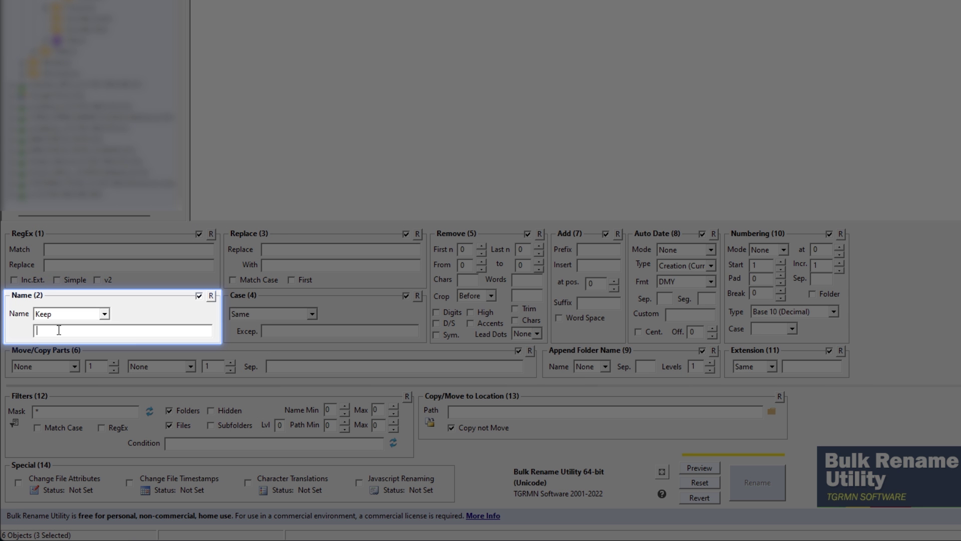
- Rename the selected previews with the fixed name ARMCHAIR_ and a suffix number starting at 1, padded to 3 digits
{"action": "key", "text": "Caps_Lock"}
{"action": "type", "text": "ARMCHAIR_"}
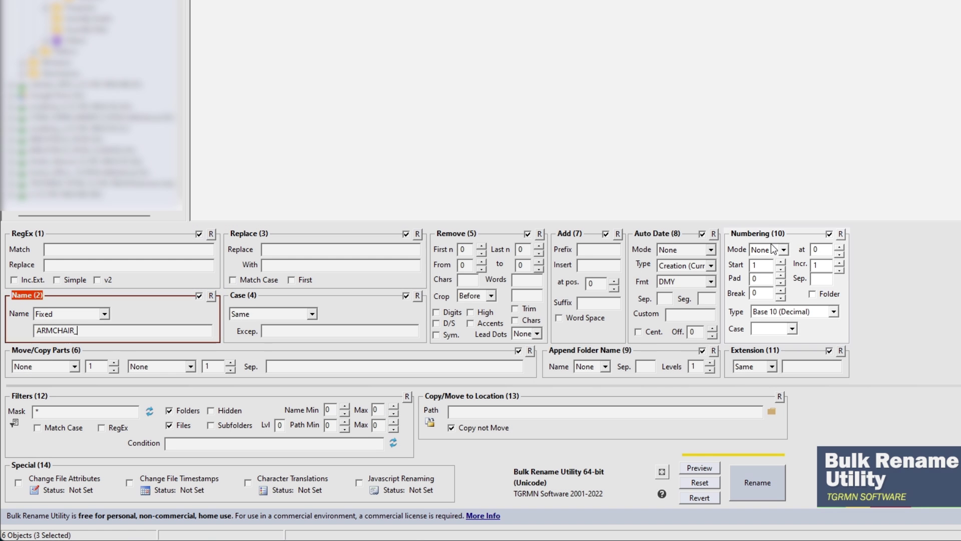
{"action": "left_click", "coordinate": [784, 250]}
{"action": "left_click", "coordinate": [762, 260]}
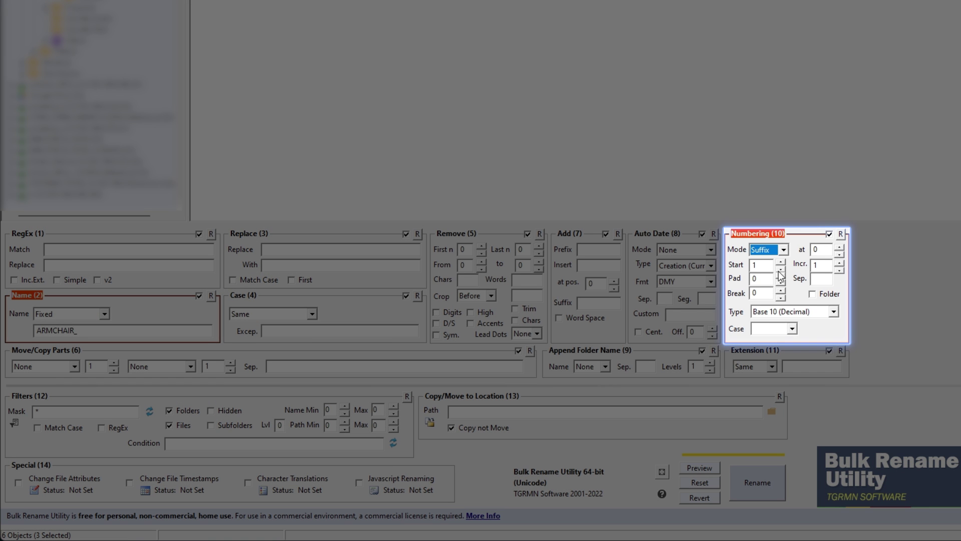
{"action": "left_click", "coordinate": [780, 276]}
{"action": "left_click", "coordinate": [781, 275]}
{"action": "left_click", "coordinate": [781, 275]}
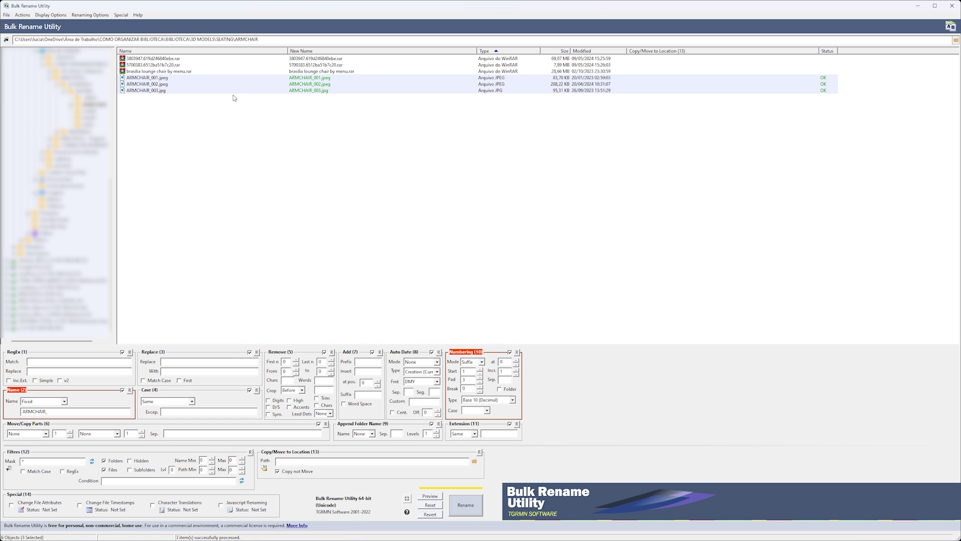
- Select the three RAR archives and rename them with the same ARMCHAIR_ name and numbering
{"action": "left_click", "coordinate": [183, 59]}
{"action": "left_click", "coordinate": [188, 72], "text": "shift"}
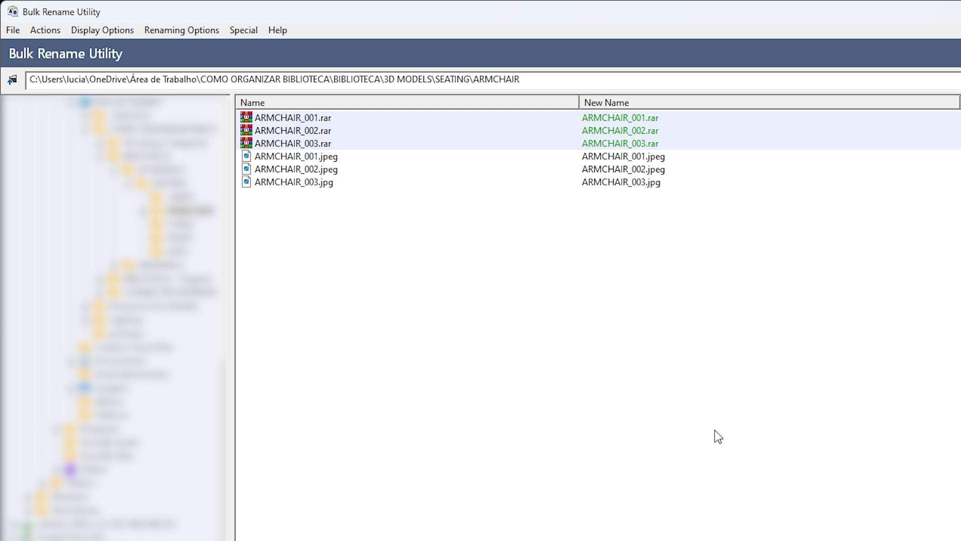
{"action": "left_click", "coordinate": [741, 337]}
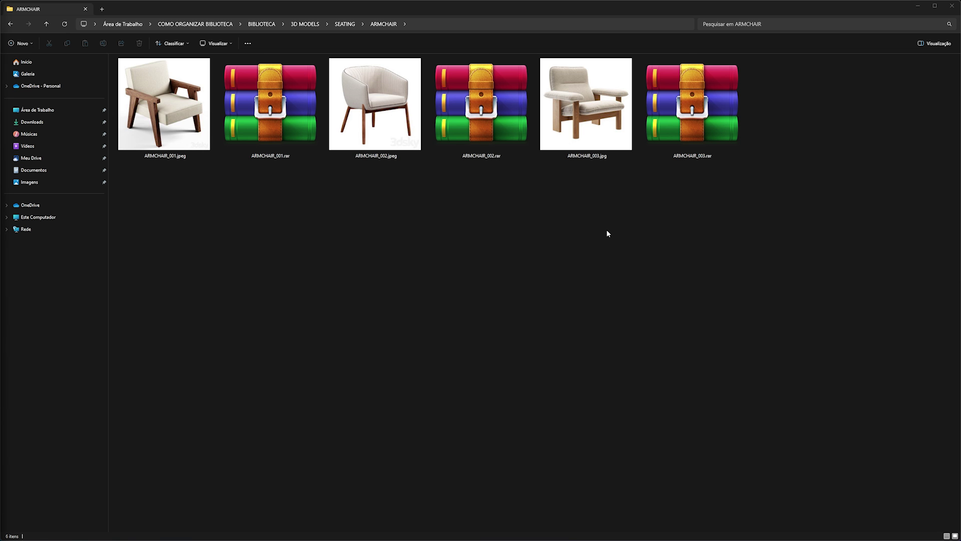
{"action": "right_click", "coordinate": [273, 119]}
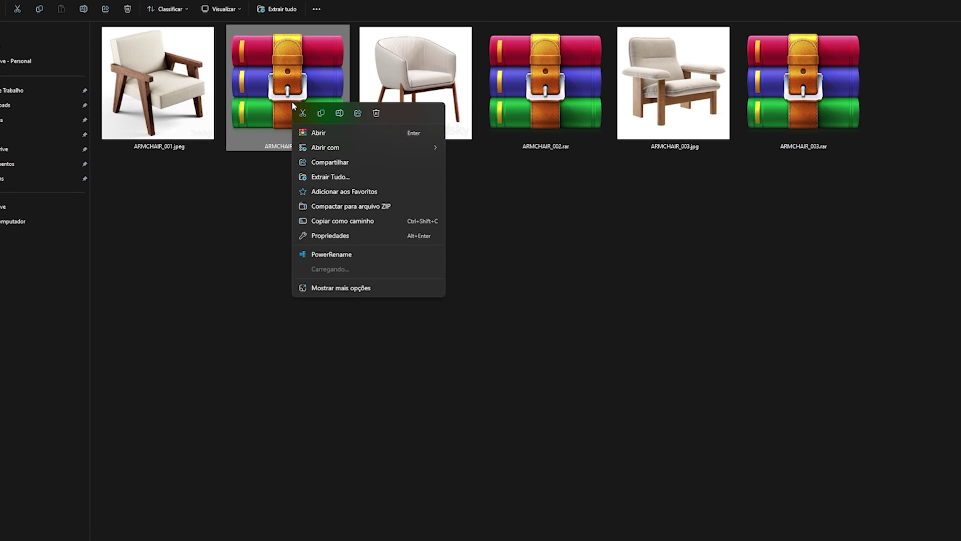
{"action": "mouse_move", "coordinate": [457, 277]}
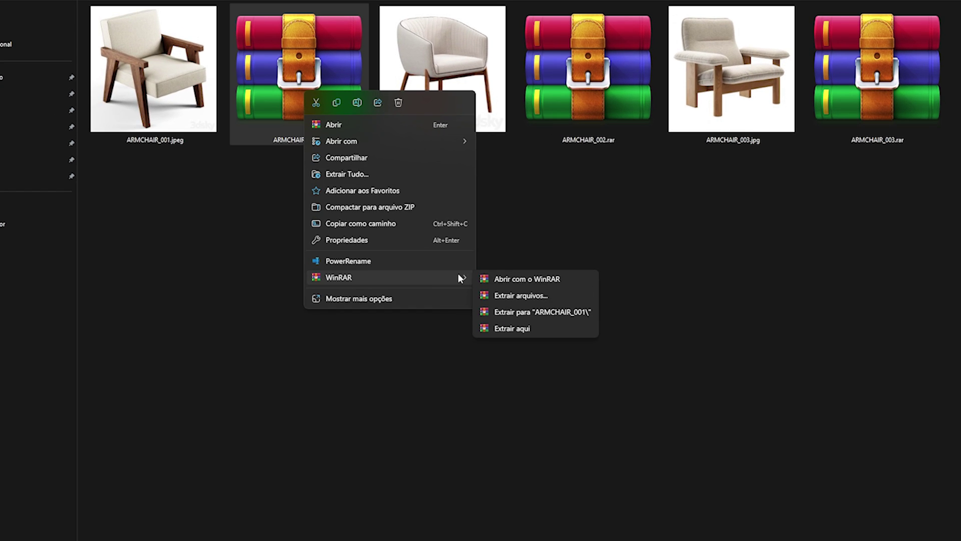
{"action": "left_click", "coordinate": [519, 296]}
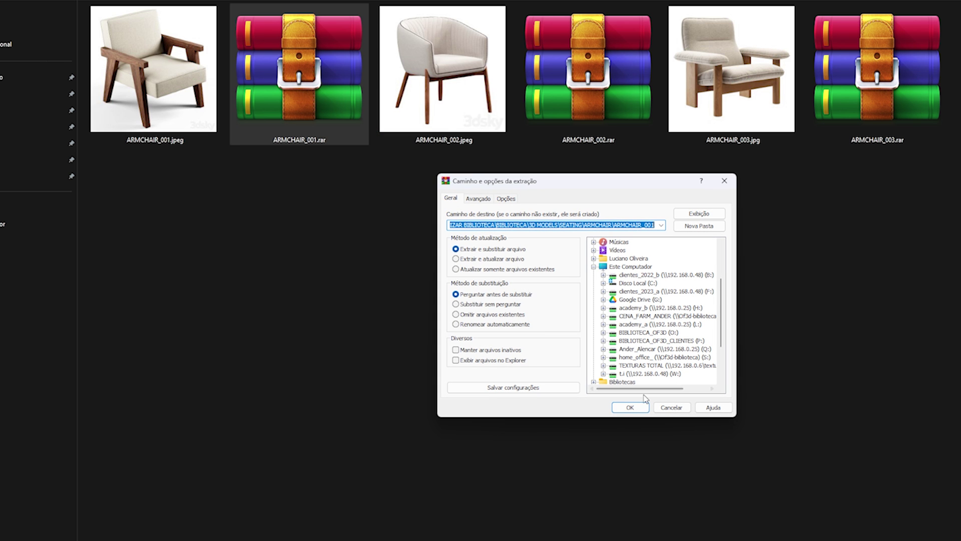
{"action": "left_click", "coordinate": [671, 407]}
- Extract ARMCHAIR_001.rar with WinRAR into an ARMCHAIR_001 folder, using the "Não extrair nome do caminho" file path option
{"action": "right_click", "coordinate": [327, 92]}
{"action": "mouse_move", "coordinate": [404, 282]}
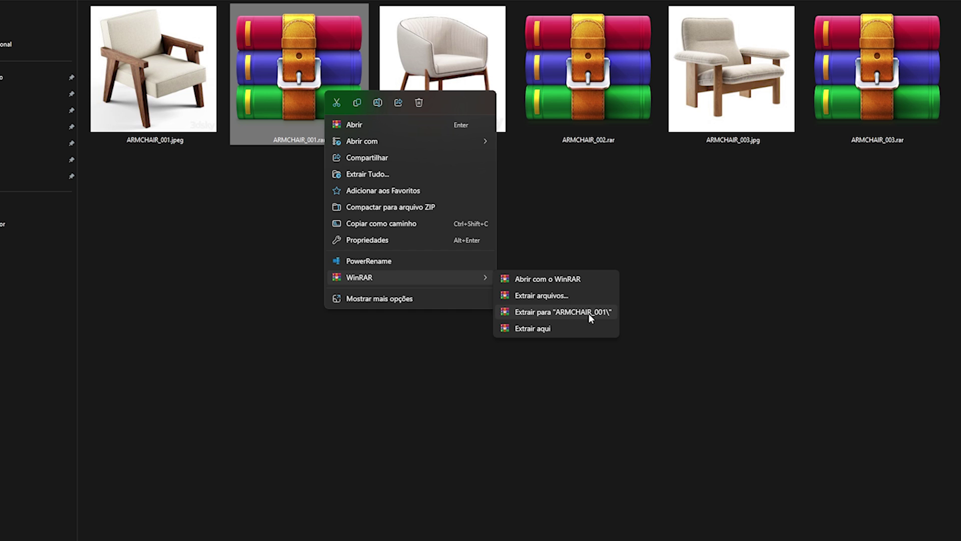
{"action": "left_click", "coordinate": [550, 295]}
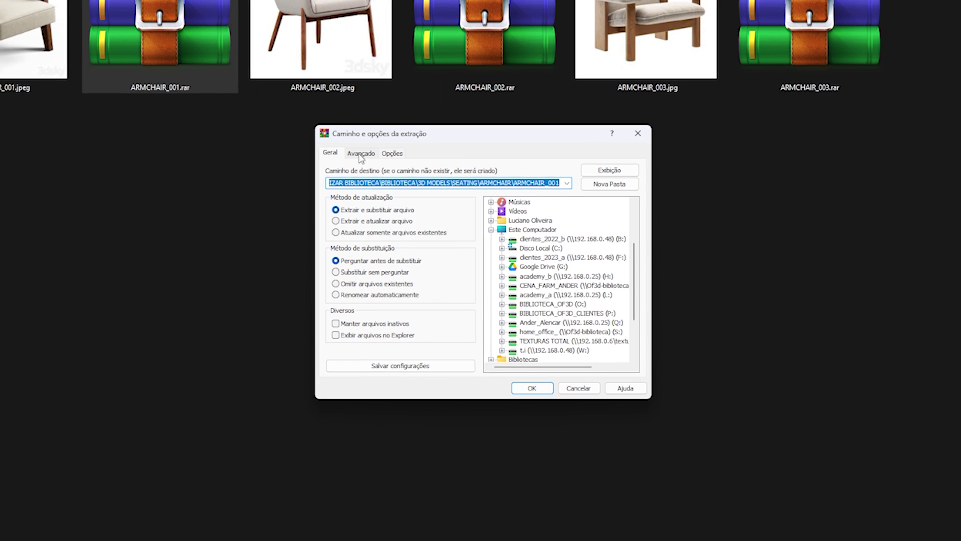
{"action": "left_click", "coordinate": [360, 156]}
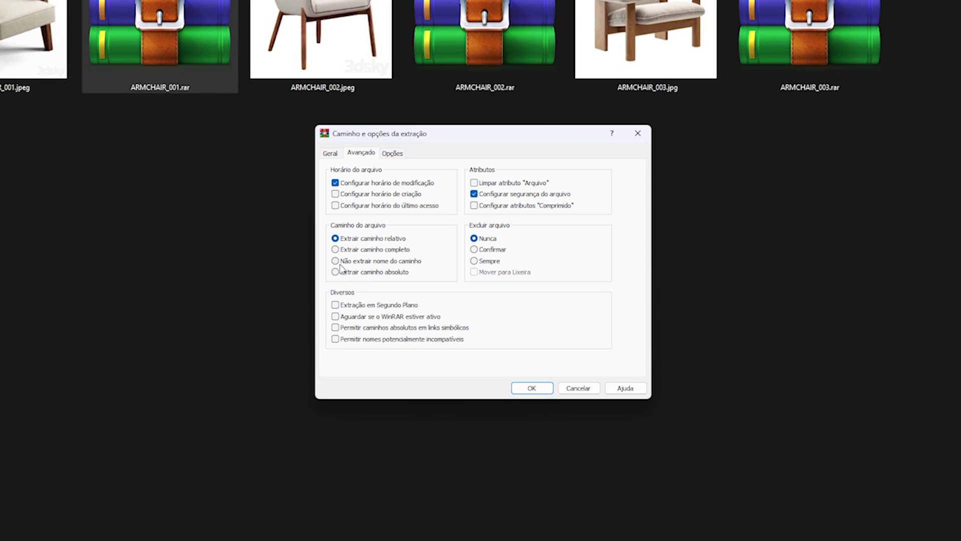
{"action": "left_click", "coordinate": [373, 261]}
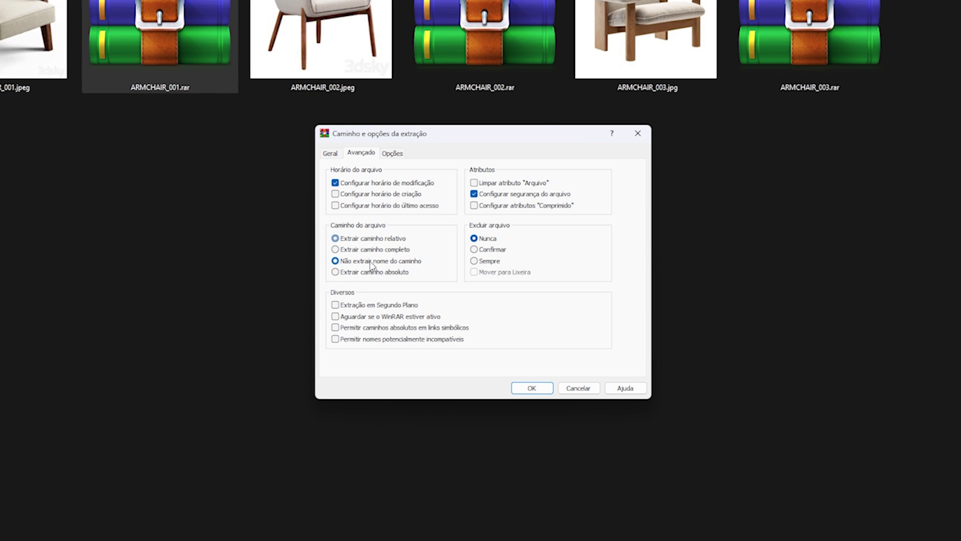
{"action": "left_click", "coordinate": [532, 387]}
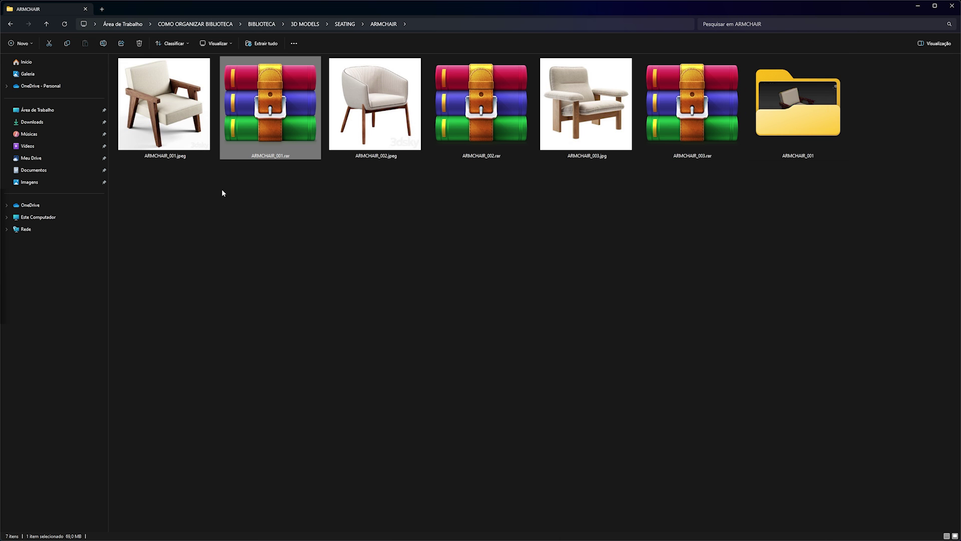
- Open the extracted ARMCHAIR_001 folder and examine its preview images, texture maps and 3ds Max file
{"action": "double_click", "coordinate": [798, 106]}
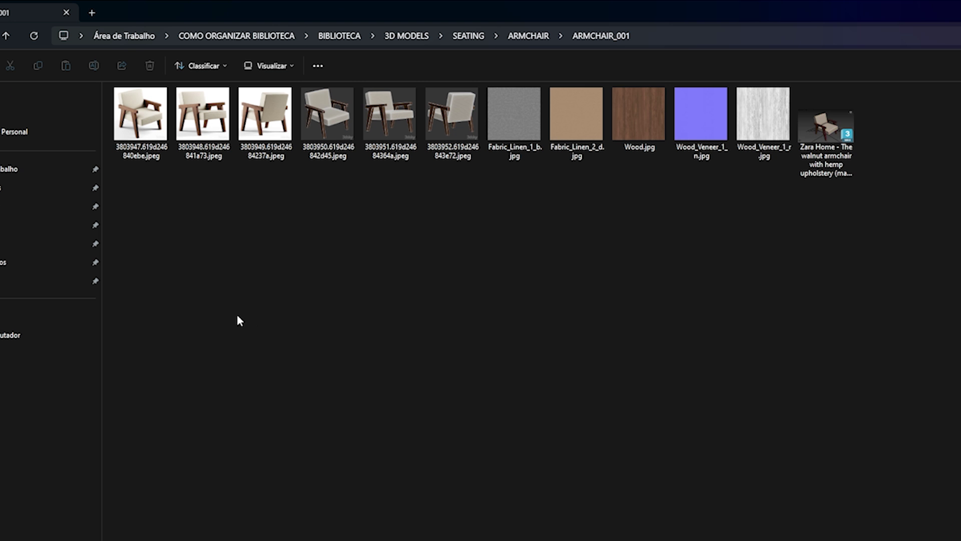
{"action": "left_click_drag", "start_coordinate": [140, 275], "coordinate": [557, 143]}
{"action": "key", "text": "ctrl+a"}
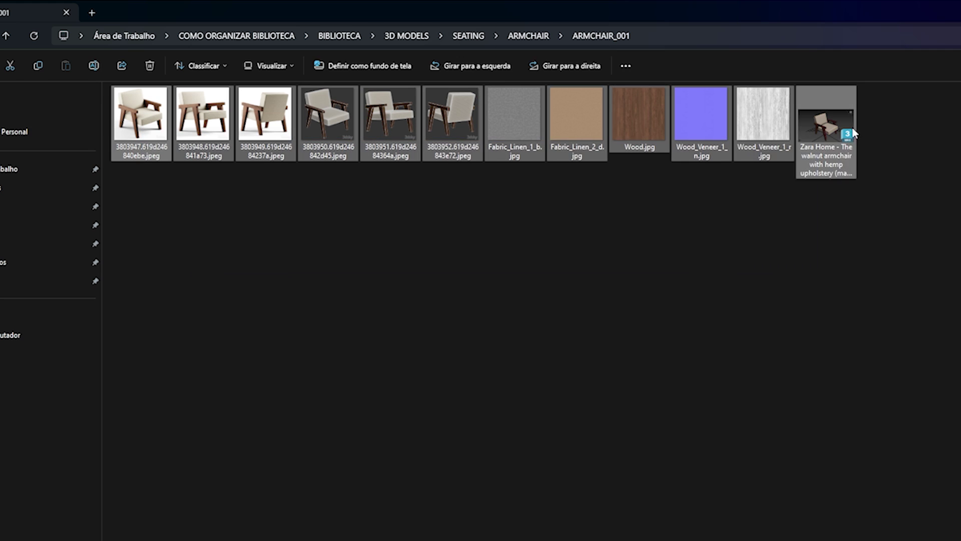
{"action": "left_click", "coordinate": [512, 350]}
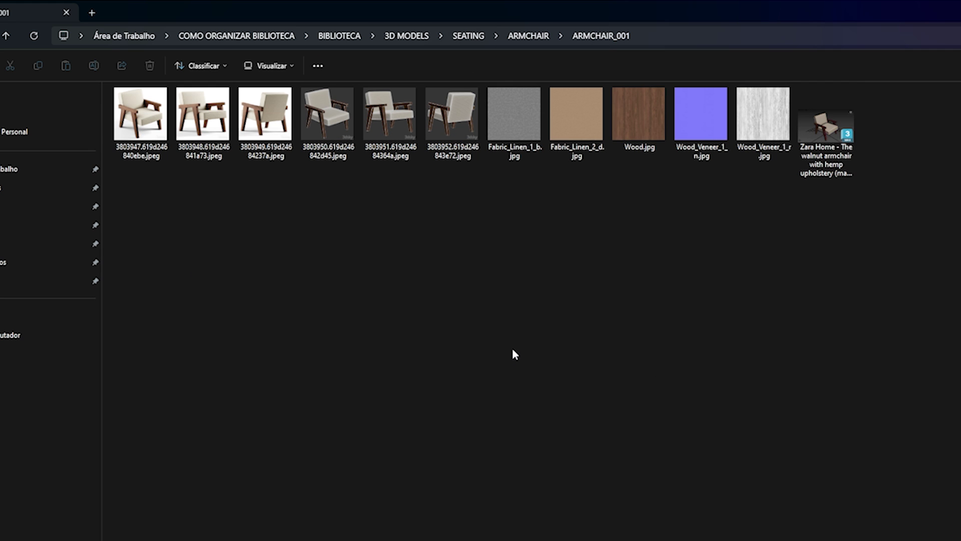
{"action": "left_click_drag", "start_coordinate": [793, 200], "coordinate": [530, 126]}
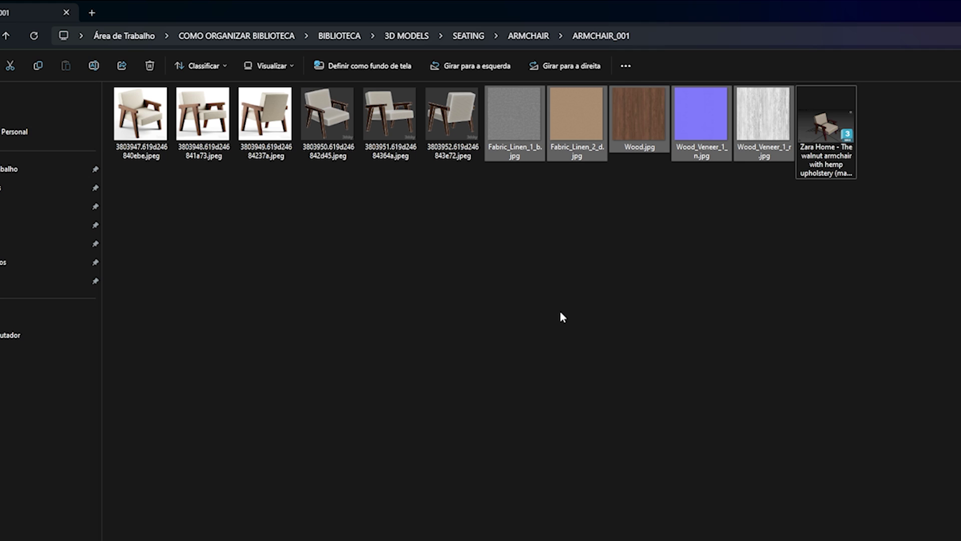
{"action": "left_click", "coordinate": [563, 311]}
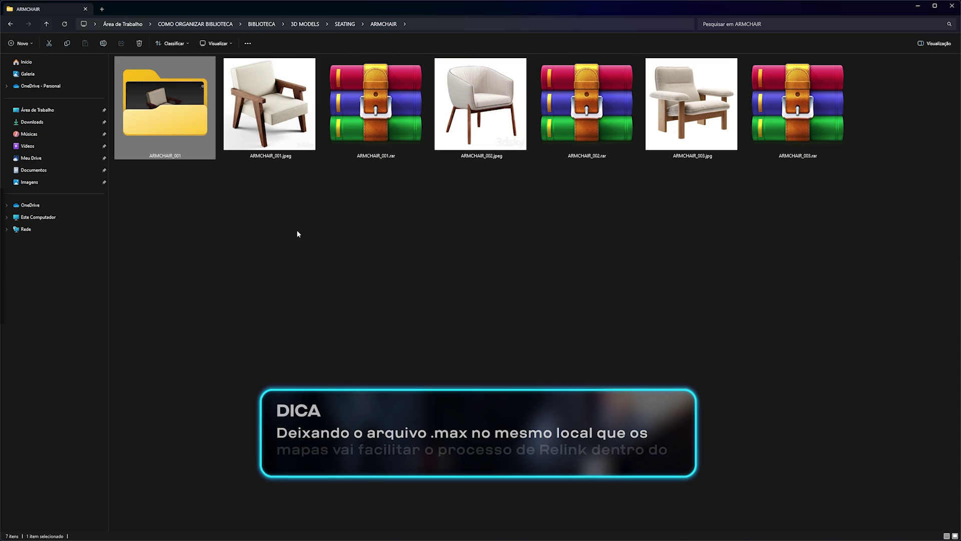
{"action": "left_click_drag", "start_coordinate": [161, 203], "coordinate": [761, 150]}
{"action": "left_click", "coordinate": [199, 294]}
{"action": "left_click_drag", "start_coordinate": [177, 265], "coordinate": [699, 271]}
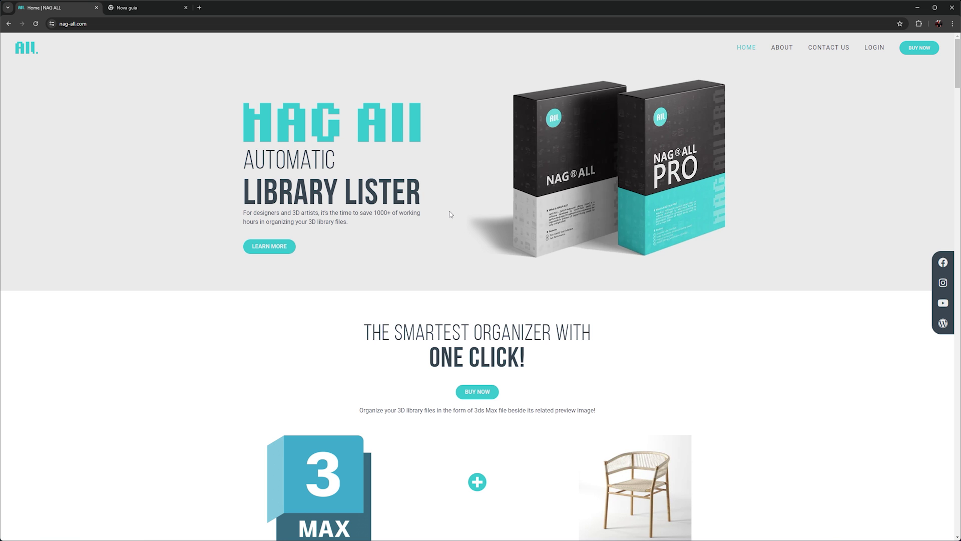
- Compare the library before and after organizing with the comparison slider on the nag-all.com home page
{"action": "scroll", "coordinate": [526, 231], "scroll_direction": "down", "scroll_amount": 10}
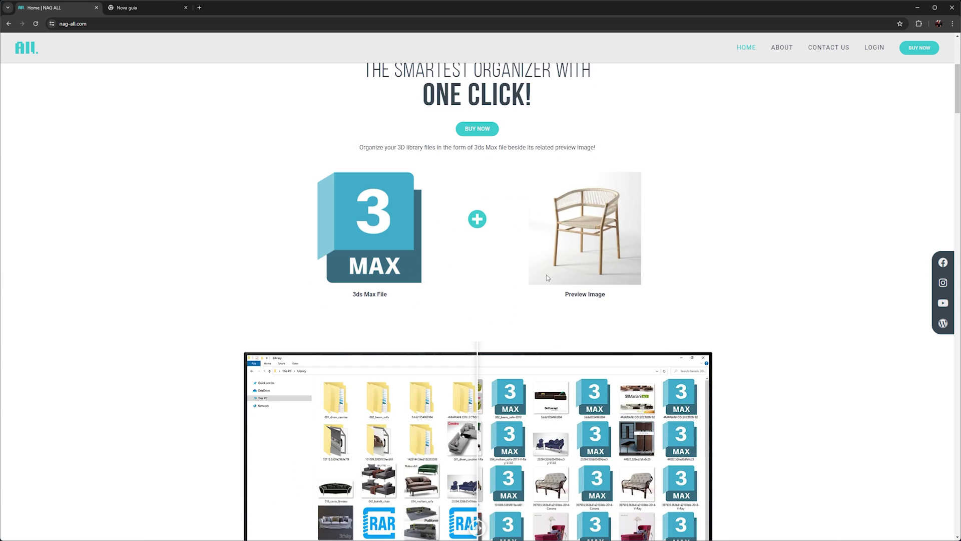
{"action": "left_click_drag", "start_coordinate": [484, 260], "coordinate": [717, 280]}
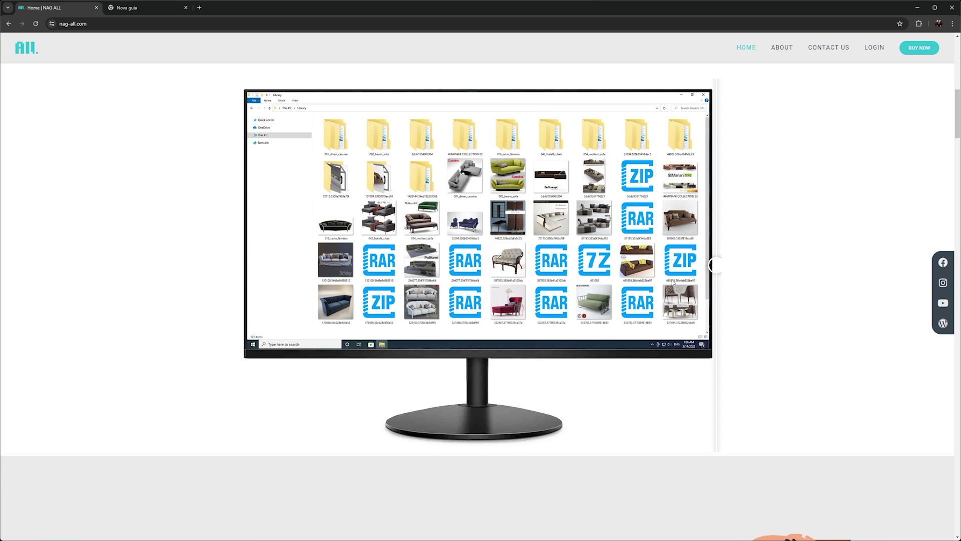
{"action": "scroll", "coordinate": [440, 301], "scroll_direction": "up", "scroll_amount": 1}
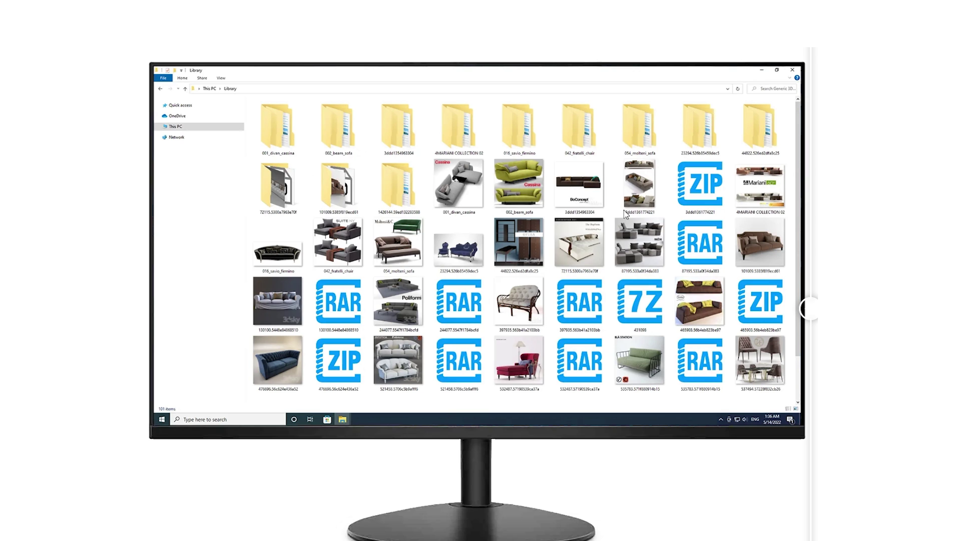
{"action": "left_click_drag", "start_coordinate": [809, 316], "coordinate": [159, 330]}
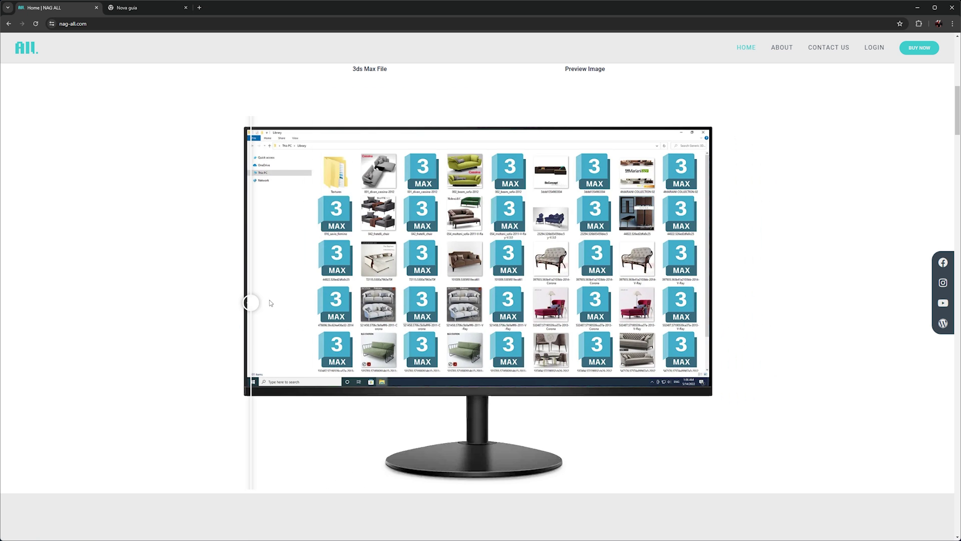
{"action": "left_click_drag", "start_coordinate": [159, 308], "coordinate": [228, 315]}
{"action": "scroll", "coordinate": [461, 263], "scroll_direction": "down", "scroll_amount": 2}
{"action": "scroll", "coordinate": [457, 260], "scroll_direction": "up", "scroll_amount": 2}
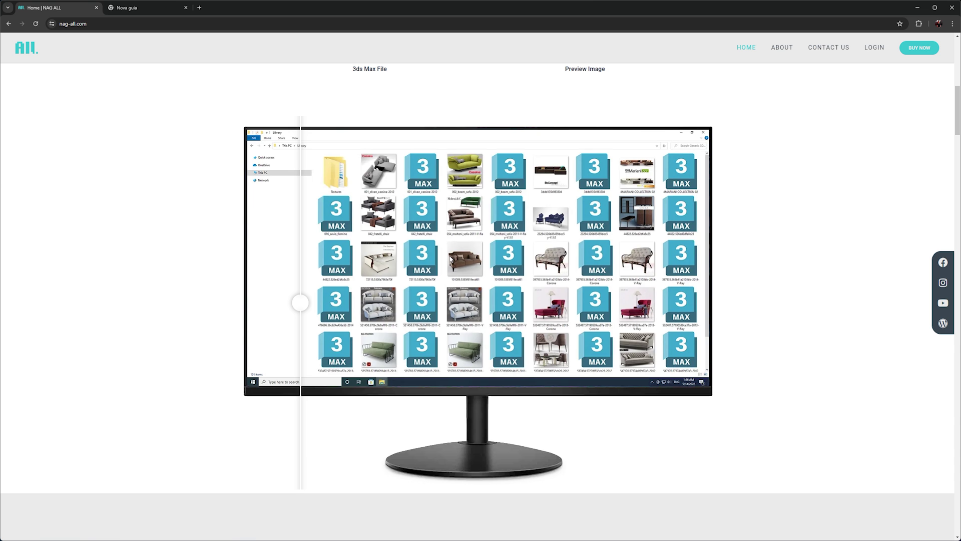
- Read through the NAG ALL features on the home page, including file renaming, deletion options and asset manager support
{"action": "scroll", "coordinate": [459, 282], "scroll_direction": "down", "scroll_amount": 15}
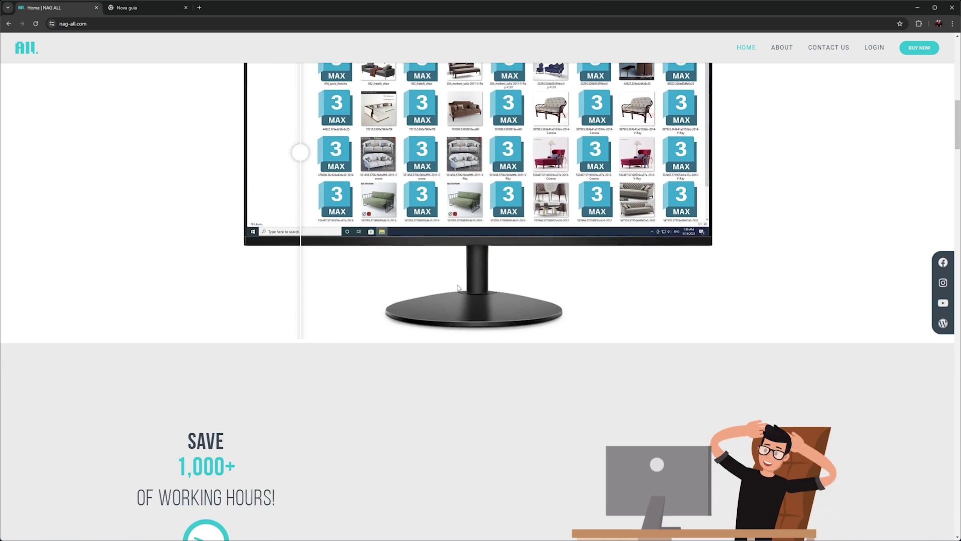
{"action": "scroll", "coordinate": [458, 290], "scroll_direction": "down", "scroll_amount": 18}
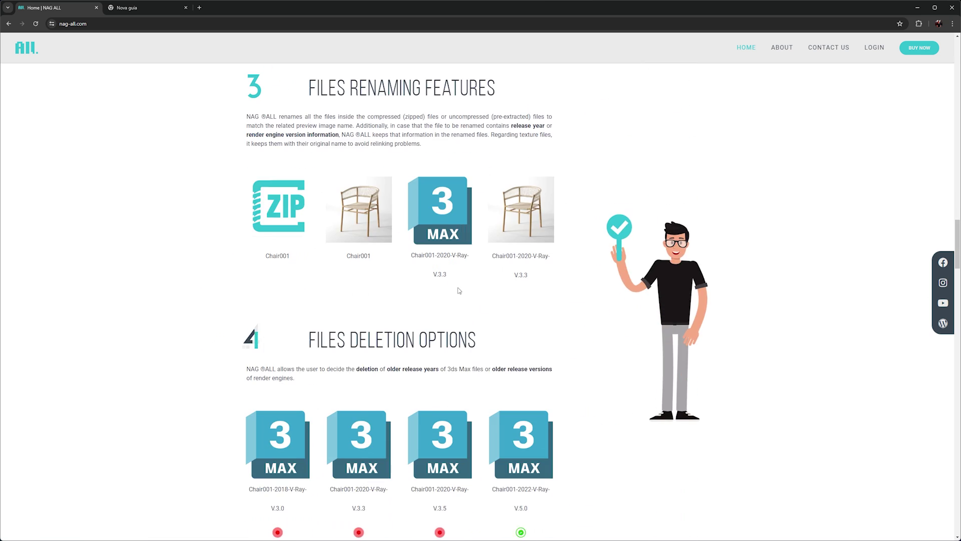
{"action": "scroll", "coordinate": [463, 282], "scroll_direction": "down", "scroll_amount": 16}
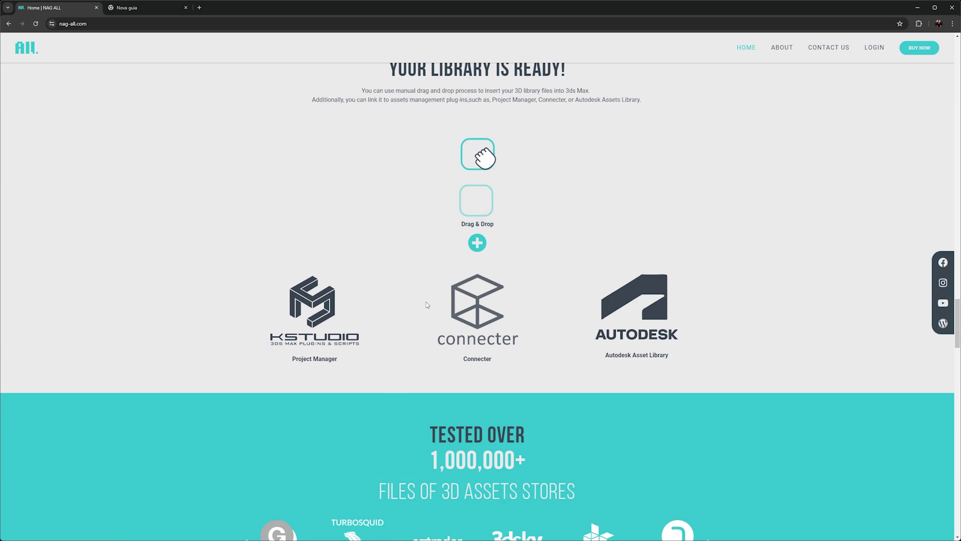
{"action": "scroll", "coordinate": [462, 283], "scroll_direction": "down", "scroll_amount": 16}
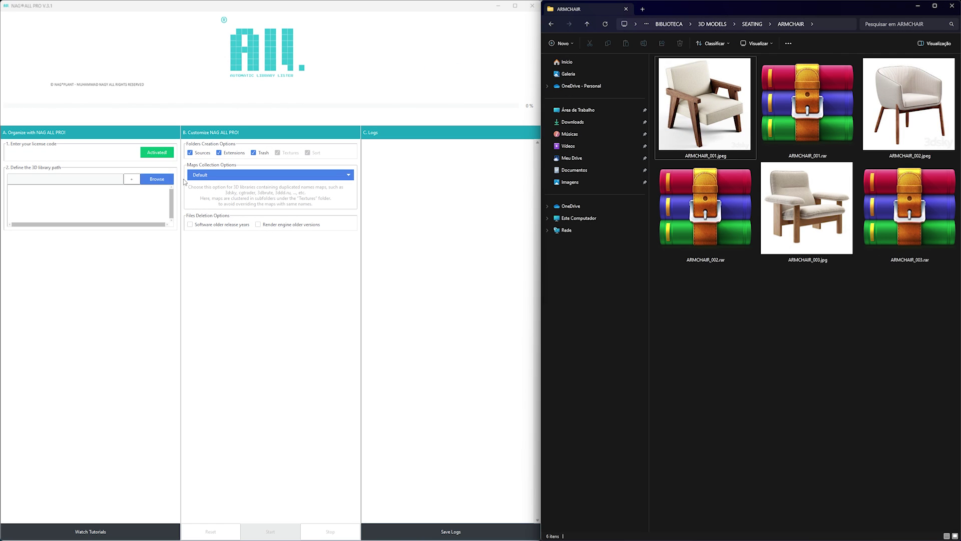
- Copy the ARMCHAIR folder's path from File Explorer and set that folder as the 3D library path in NAG ALL PRO
{"action": "right_click", "coordinate": [829, 25]}
{"action": "left_click", "coordinate": [844, 30]}
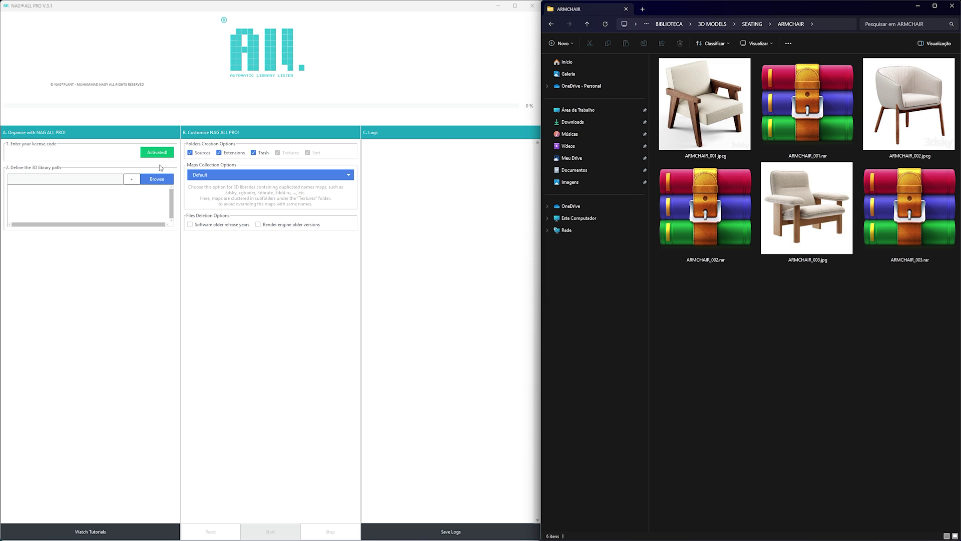
{"action": "left_click", "coordinate": [157, 179]}
{"action": "left_click", "coordinate": [312, 33]}
{"action": "key", "text": "ctrl+v"}
{"action": "key", "text": "Return"}
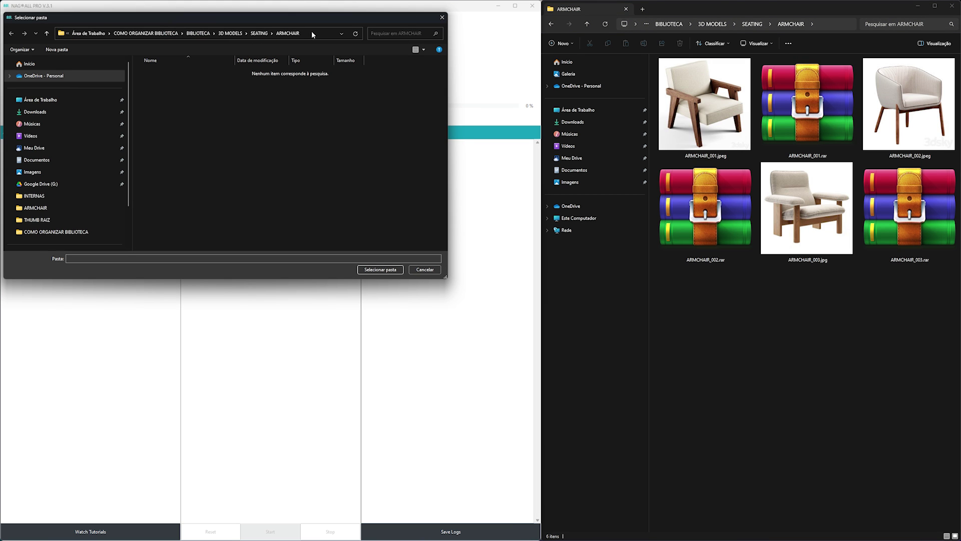
{"action": "left_click", "coordinate": [381, 269]}
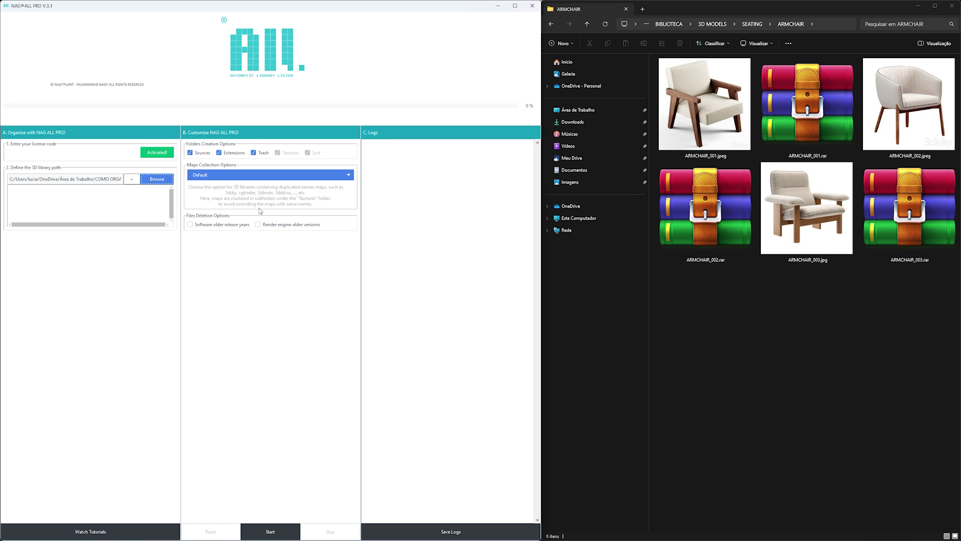
- Turn off creation of the Extensions and Trash folders and set the maps collection to Option 2
{"action": "left_click", "coordinate": [219, 152]}
{"action": "left_click", "coordinate": [253, 153]}
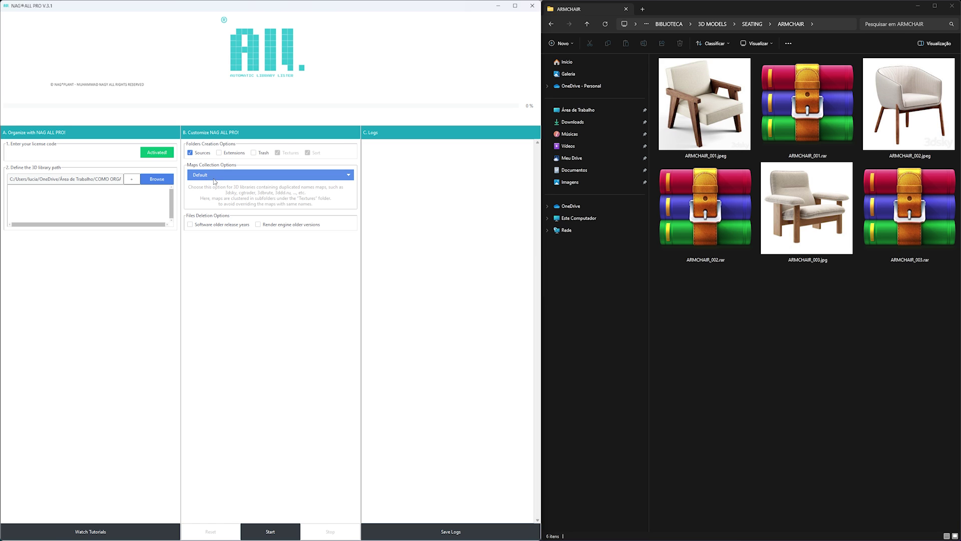
{"action": "left_click", "coordinate": [207, 174]}
{"action": "left_click", "coordinate": [311, 241]}
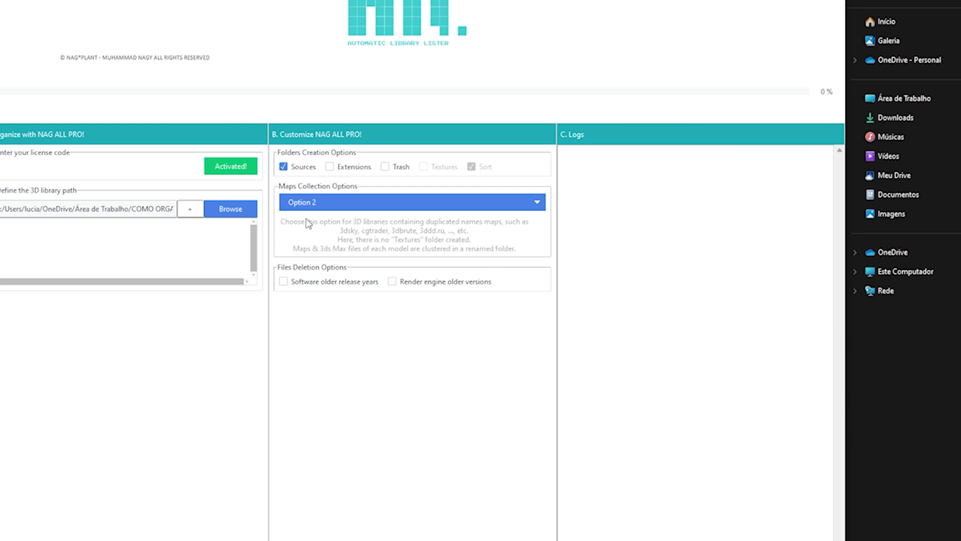
- Enable deletion of software older release years and render engine older versions, and start organizing the library
{"action": "left_click", "coordinate": [283, 282]}
{"action": "left_click", "coordinate": [392, 281]}
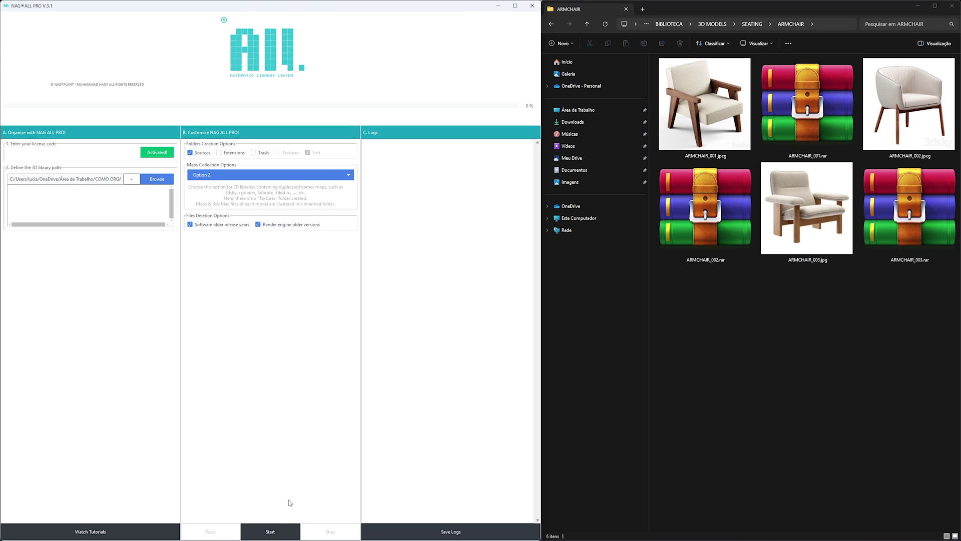
{"action": "left_click", "coordinate": [270, 531]}
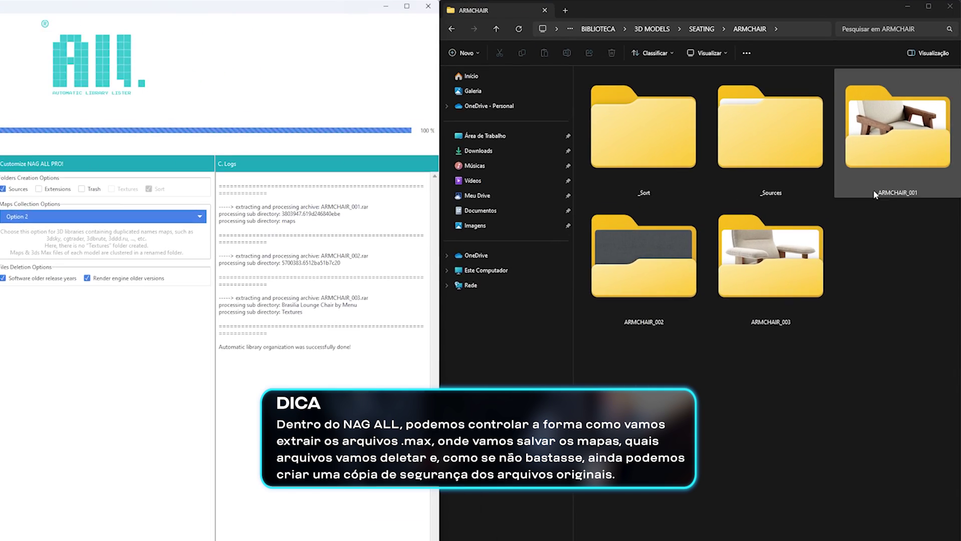
- Review the extracted model, preview images and texture maps in the ARMCHAIR_001 folder, and look into the ARMCHAIR_002 folder
{"action": "double_click", "coordinate": [908, 146]}
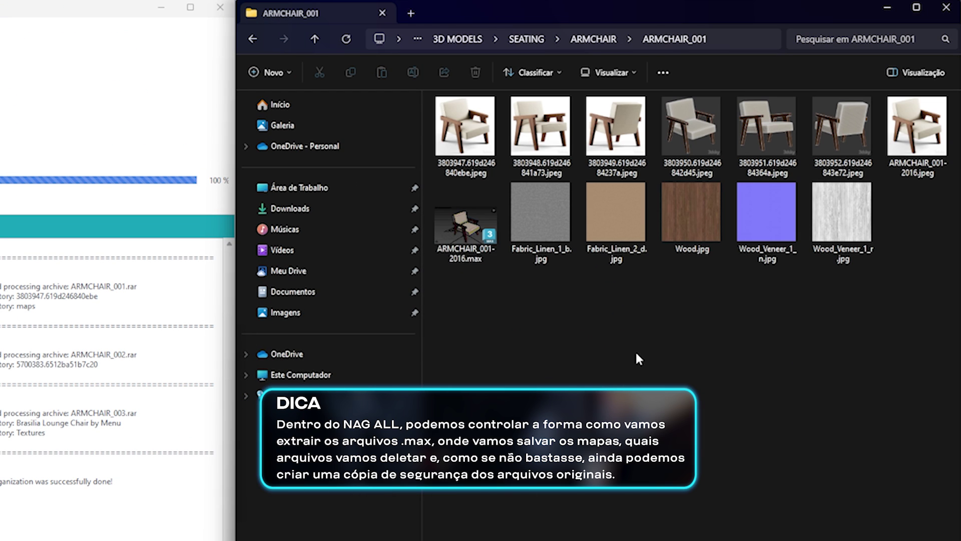
{"action": "left_click", "coordinate": [444, 231]}
{"action": "left_click", "coordinate": [917, 151]}
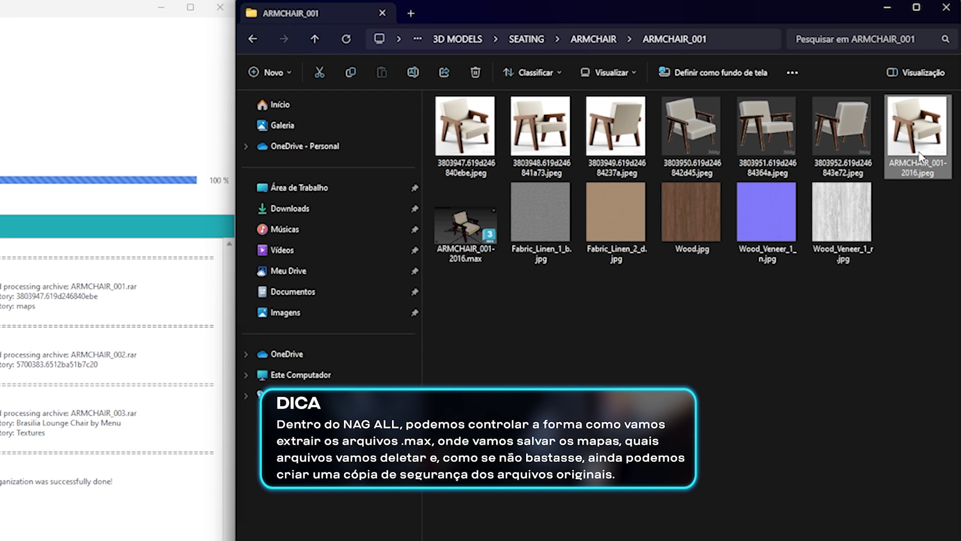
{"action": "left_click", "coordinate": [725, 369]}
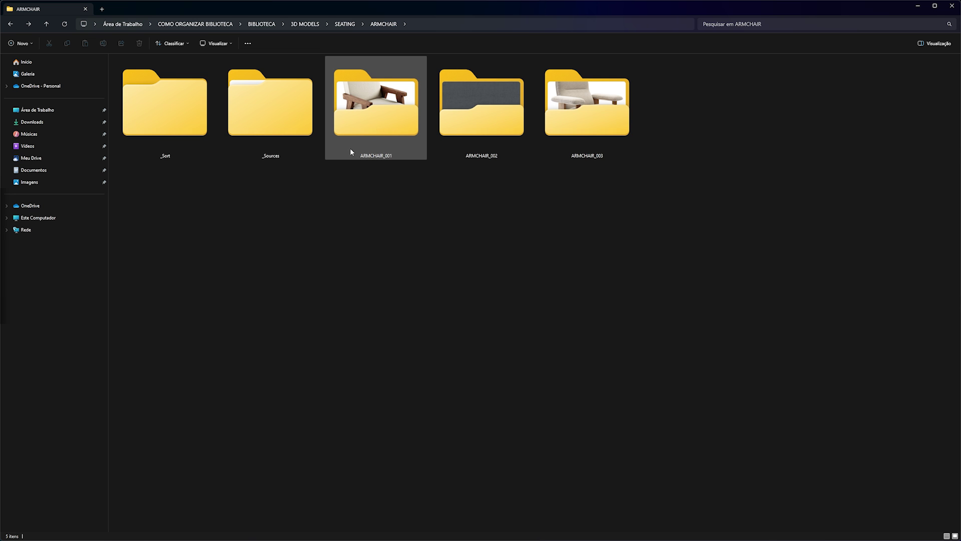
{"action": "double_click", "coordinate": [382, 154]}
{"action": "left_click", "coordinate": [531, 71]}
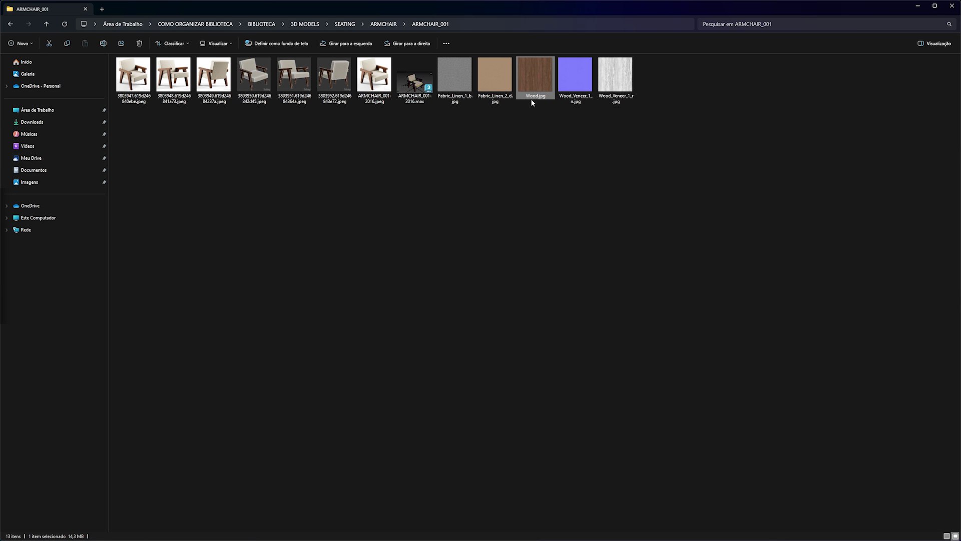
{"action": "key", "text": "alt+Left"}
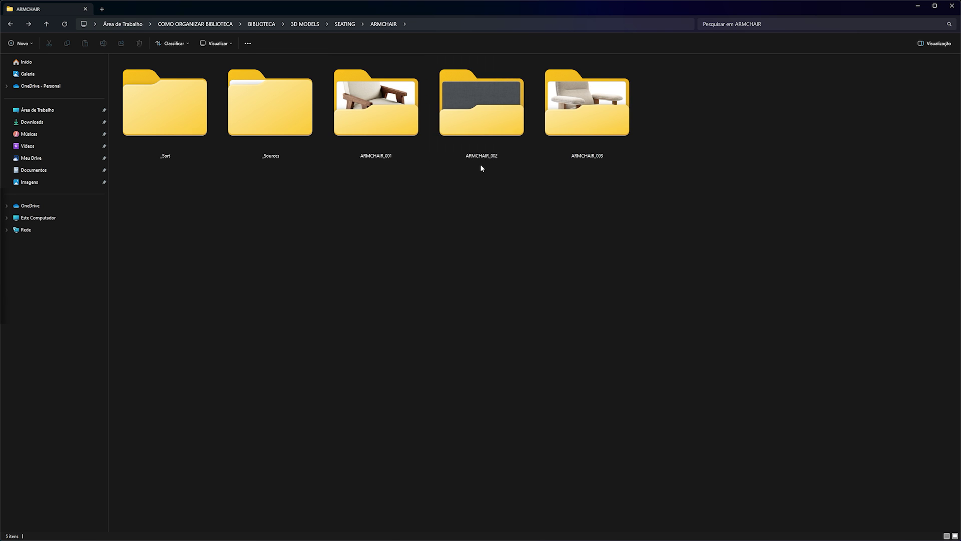
{"action": "double_click", "coordinate": [478, 149]}
{"action": "double_click", "coordinate": [367, 100]}
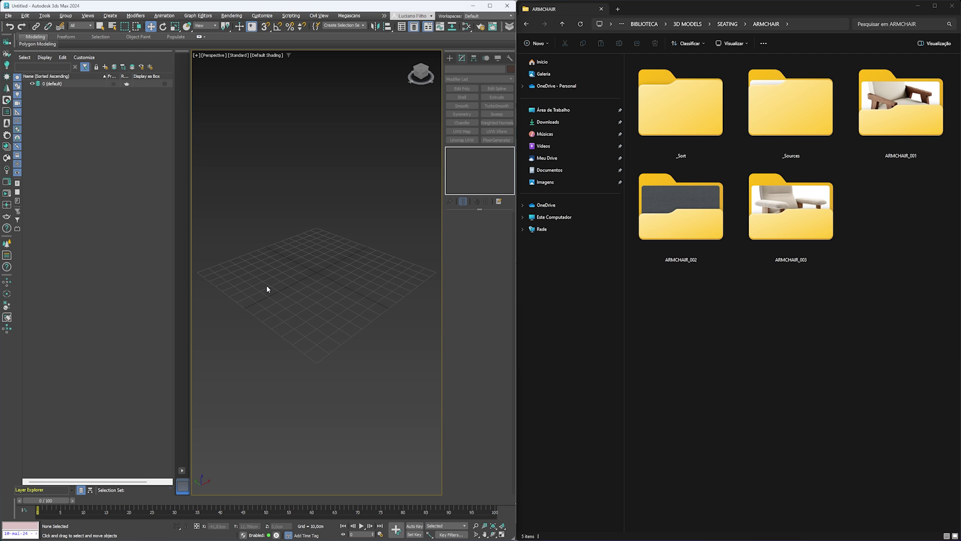
- Open ARMCHAIR_001-2016.max from the ARMCHAIR_001 folder in 3ds Max
{"action": "double_click", "coordinate": [890, 139]}
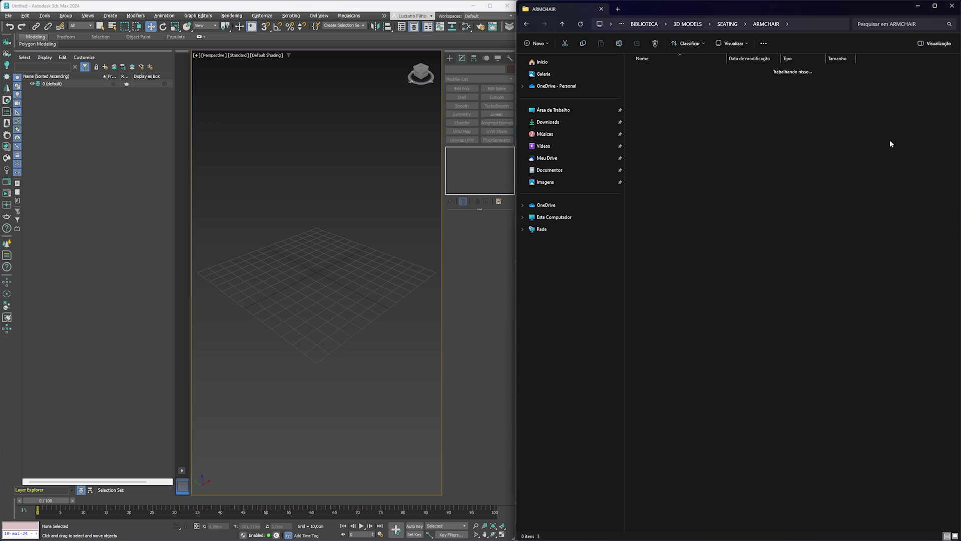
{"action": "left_click_drag", "start_coordinate": [937, 79], "coordinate": [317, 299]}
{"action": "left_click", "coordinate": [329, 299]}
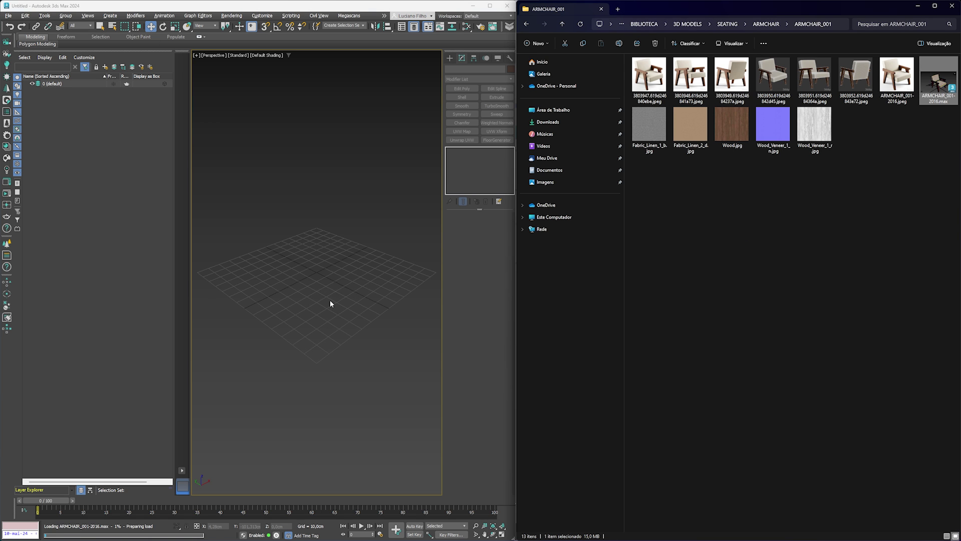
- Check the paths and status of the armchair's texture maps in Asset Tracking
{"action": "mouse_move", "coordinate": [316, 300]}
{"action": "middle_mouse_down", "text": "alt"}
{"action": "mouse_move", "coordinate": [281, 298]}
{"action": "mouse_move", "coordinate": [333, 288]}
{"action": "mouse_move", "coordinate": [313, 286]}
{"action": "middle_mouse_up", "text": "alt"}
{"action": "key", "text": "shift+t"}
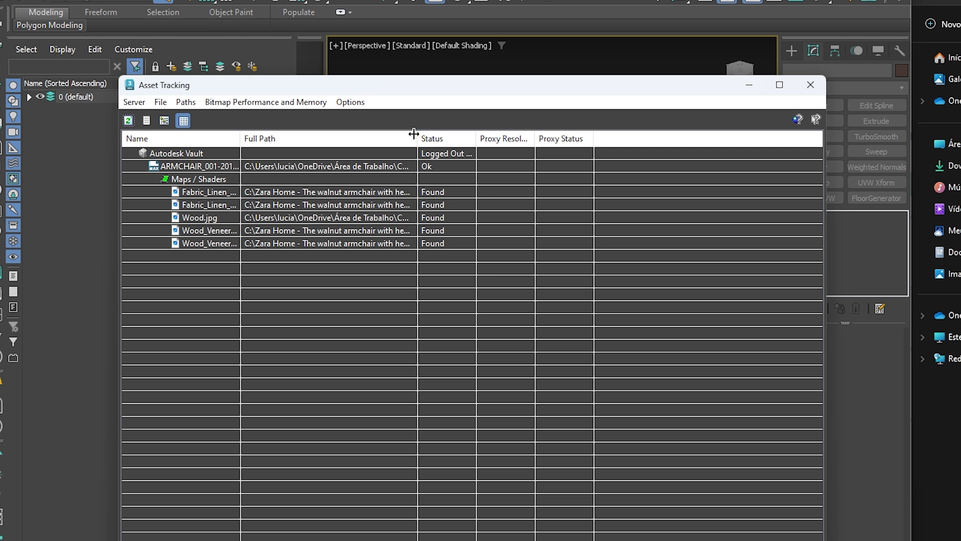
{"action": "left_click", "coordinate": [434, 192]}
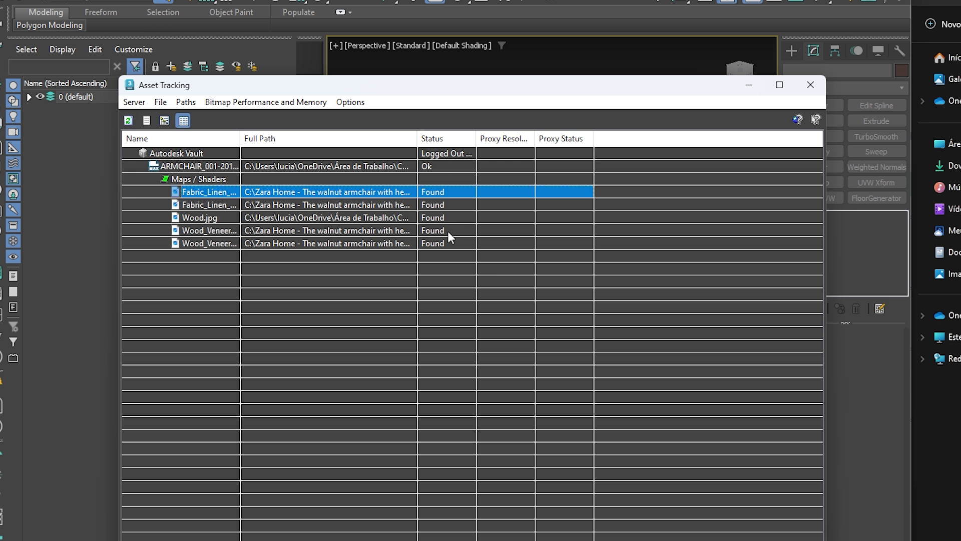
{"action": "left_click", "coordinate": [440, 243], "text": "shift"}
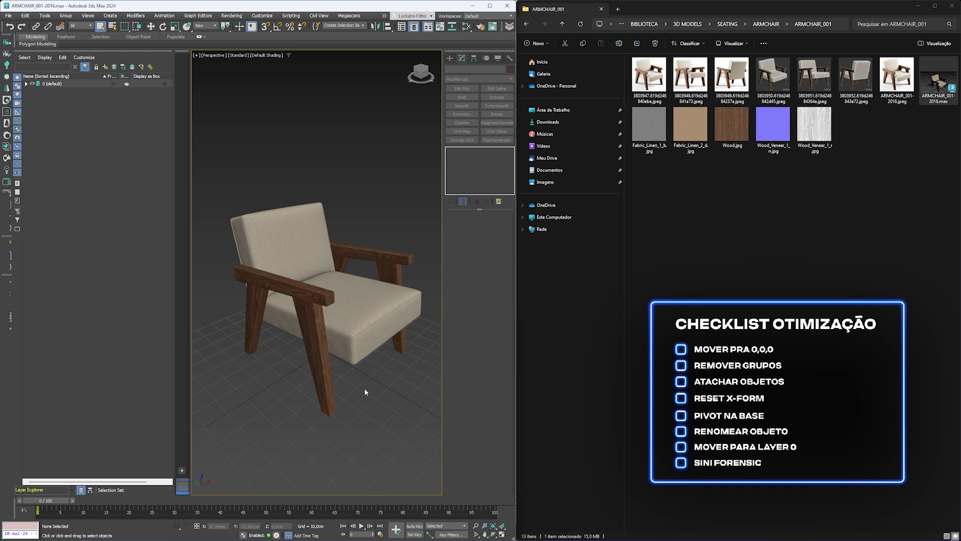
- Select the whole armchair, place it at the scene origin 0,0,0 and remove its grouping
{"action": "key", "text": "ctrl+a"}
{"action": "key", "text": "w"}
{"action": "middle_click_drag", "start_coordinate": [351, 397], "coordinate": [352, 373], "text": "alt"}
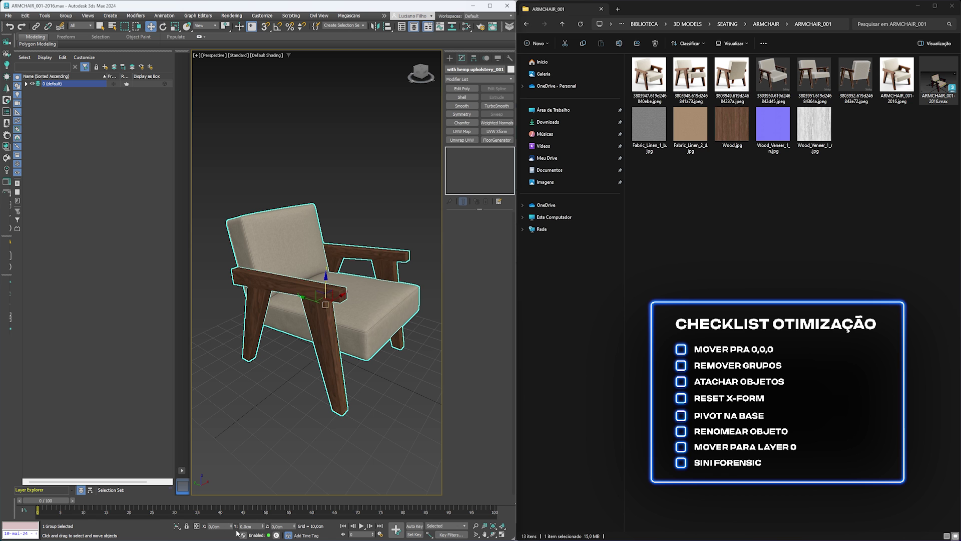
{"action": "scroll", "coordinate": [359, 422], "scroll_direction": "down", "scroll_amount": 5}
{"action": "middle_click_drag", "start_coordinate": [358, 423], "coordinate": [339, 413], "text": "alt"}
{"action": "scroll", "coordinate": [344, 418], "scroll_direction": "up", "scroll_amount": 2}
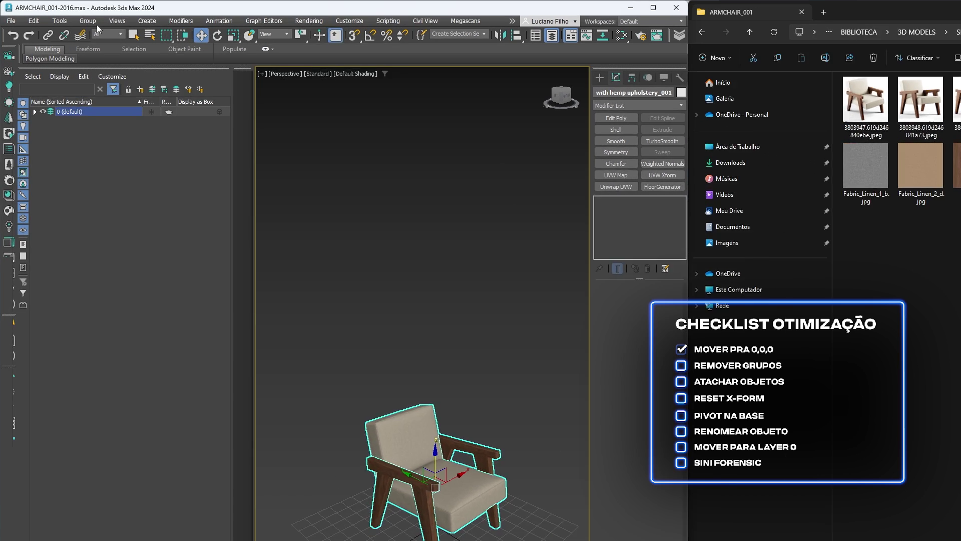
{"action": "left_click", "coordinate": [65, 15]}
{"action": "left_click", "coordinate": [132, 159]}
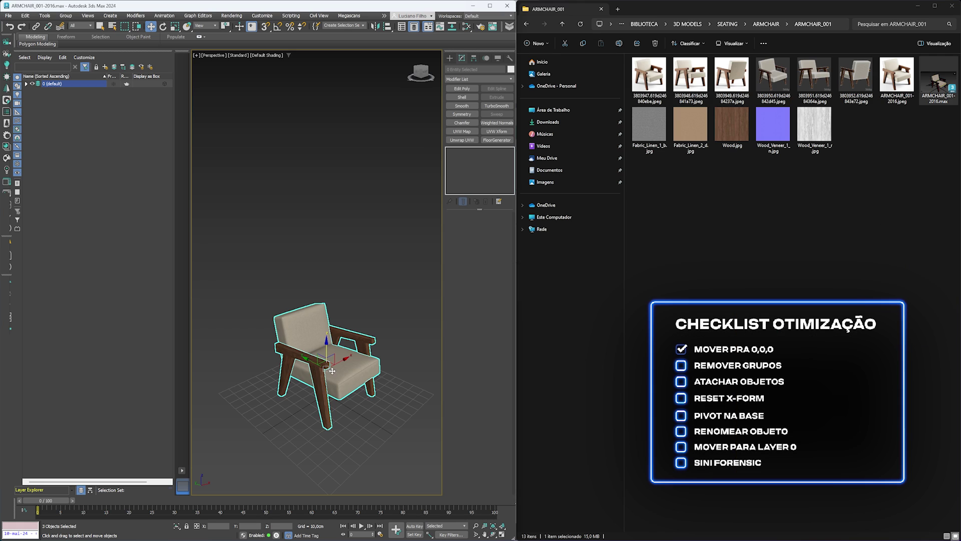
- Attach all the armchair parts into a single Editable Poly mesh with Quick Attach, using the all in one mesh method
{"action": "left_click", "coordinate": [623, 494]}
{"action": "key", "text": "ctrl+a"}
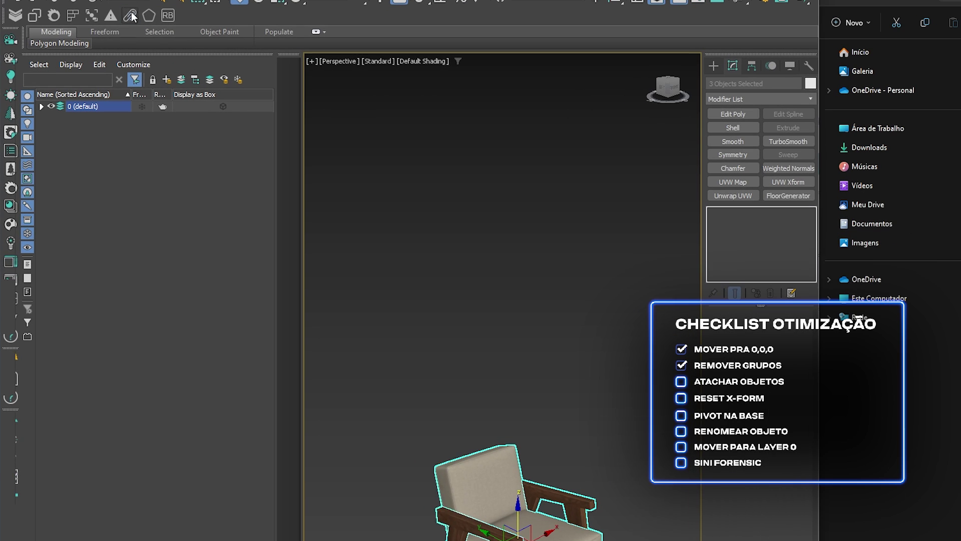
{"action": "left_click", "coordinate": [130, 16]}
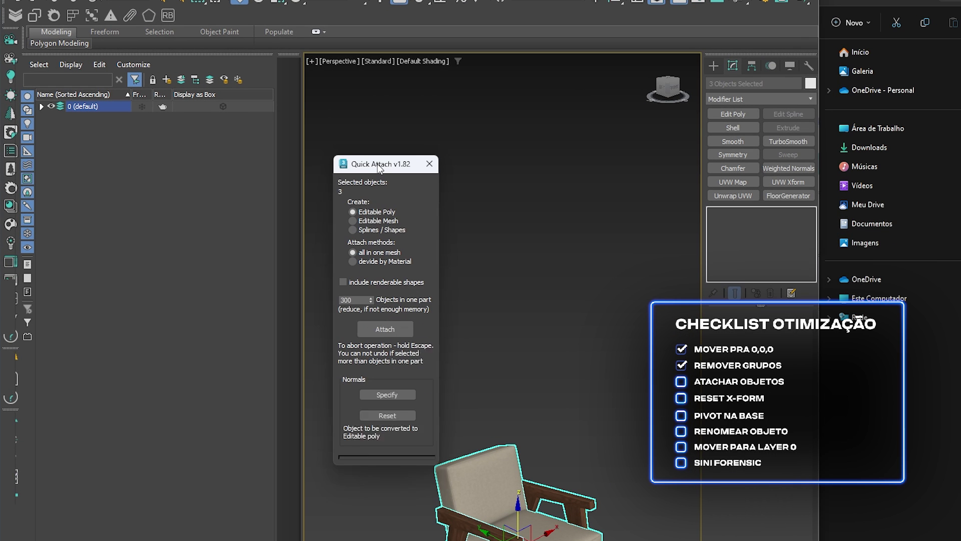
{"action": "left_click", "coordinate": [357, 301]}
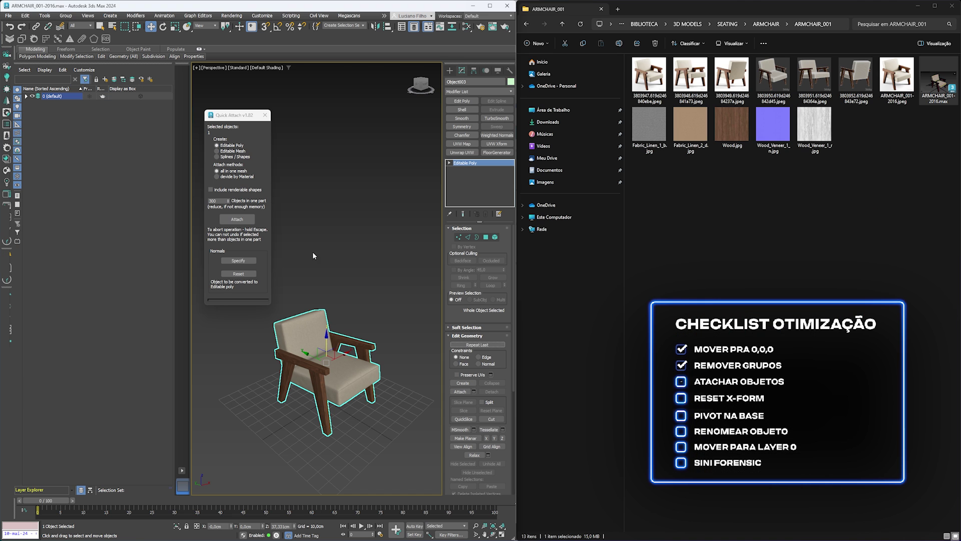
{"action": "left_click", "coordinate": [265, 115]}
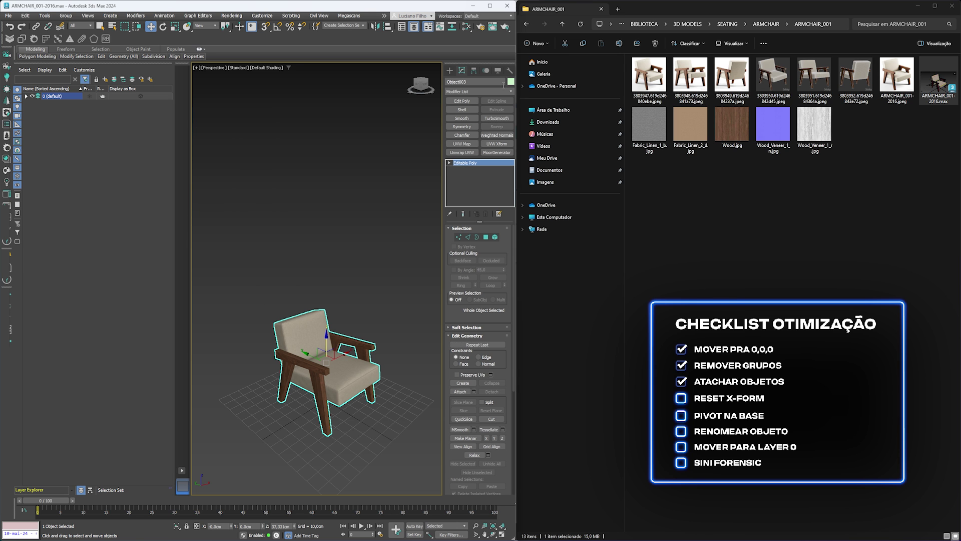
- Reset the armchair's transform with Reset XForm and convert it back to Editable Poly
{"action": "left_click", "coordinate": [509, 70]}
{"action": "left_click", "coordinate": [476, 161]}
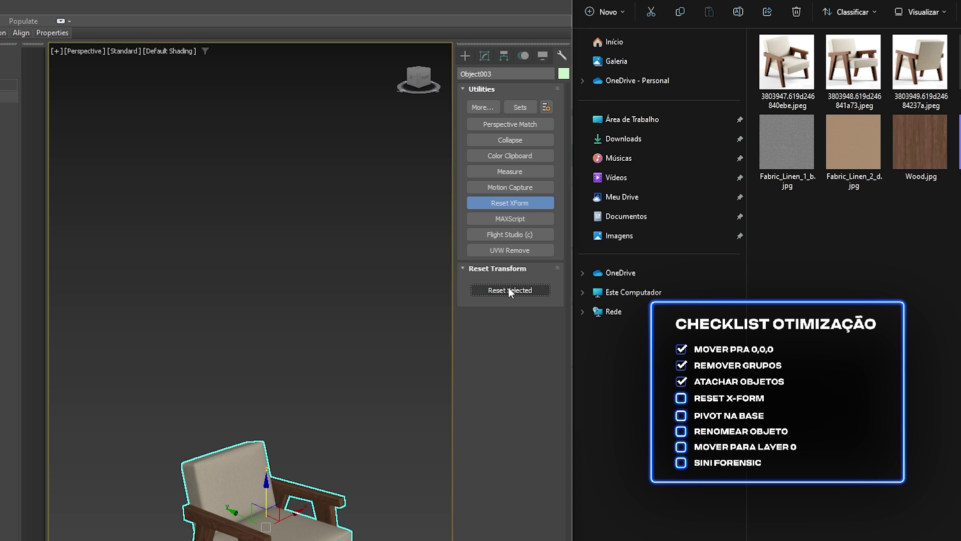
{"action": "left_click", "coordinate": [508, 290]}
{"action": "right_click", "coordinate": [296, 439]}
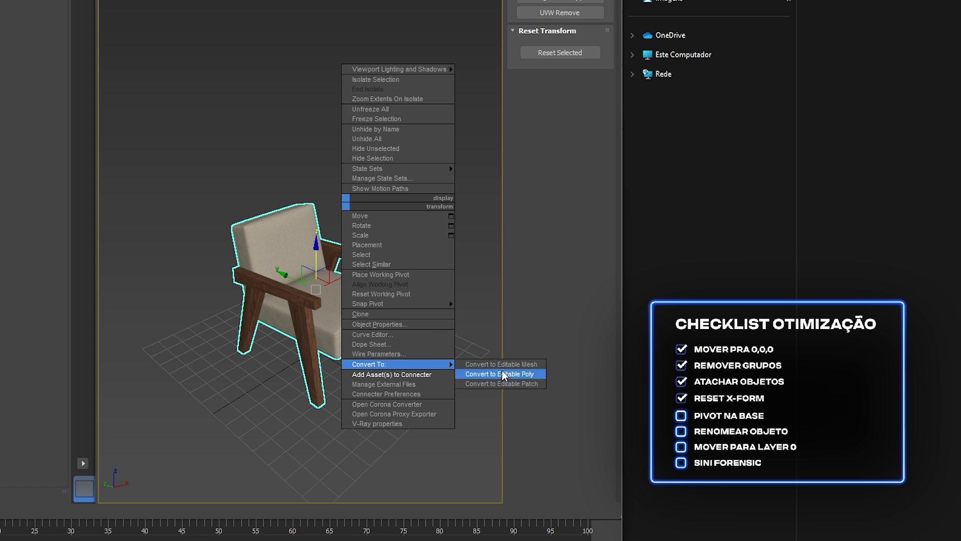
{"action": "left_click", "coordinate": [502, 373]}
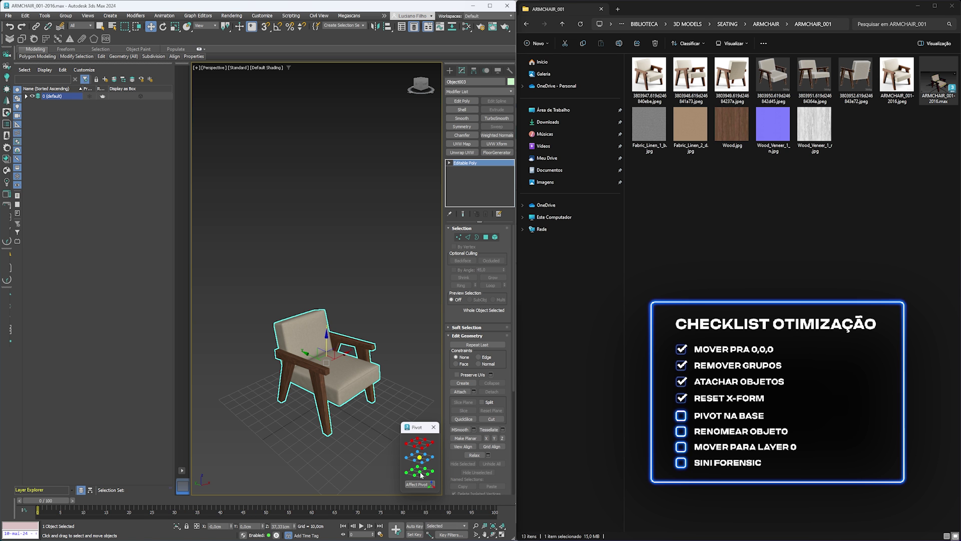
- Move the armchair's pivot to the centre of its base
{"action": "middle_click_drag", "start_coordinate": [317, 416], "coordinate": [370, 423], "text": "alt"}
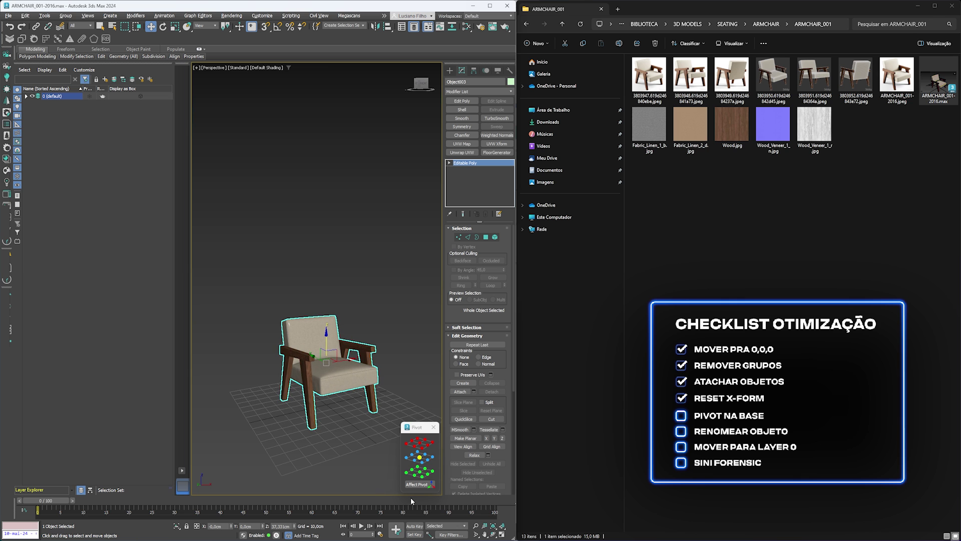
{"action": "left_click", "coordinate": [420, 474]}
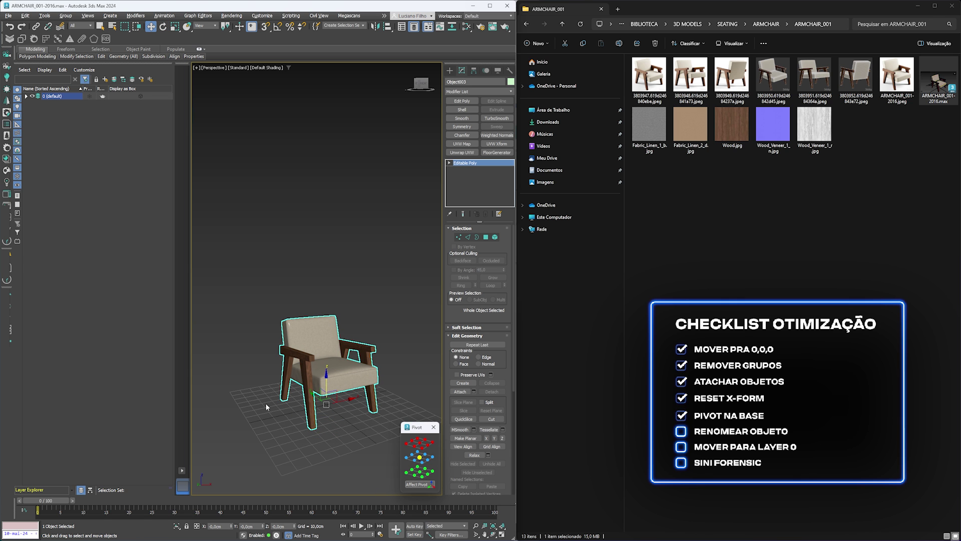
- Rename the armchair object ARMCHAIR_001 and check that it is on layer 0
{"action": "left_click", "coordinate": [456, 80]}
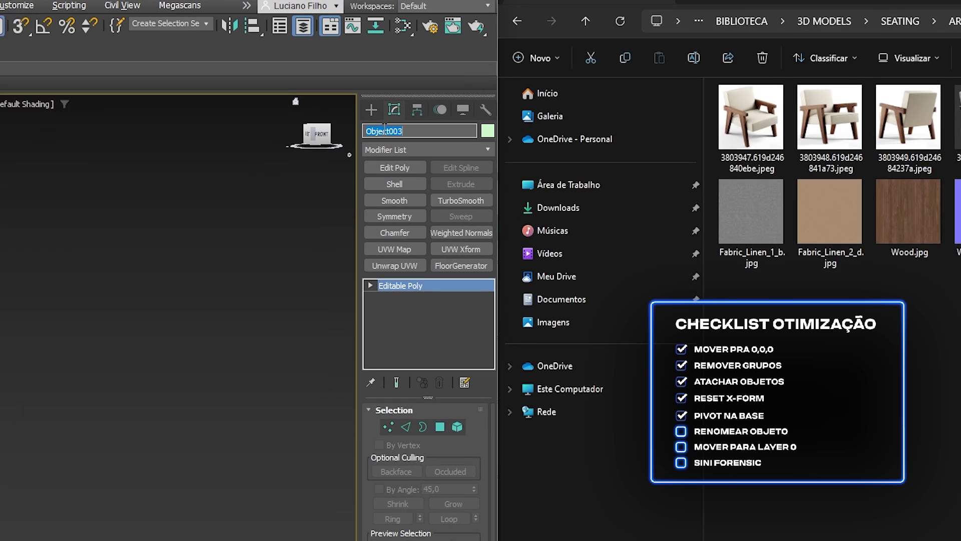
{"action": "type", "text": "ARMCHAIR"}
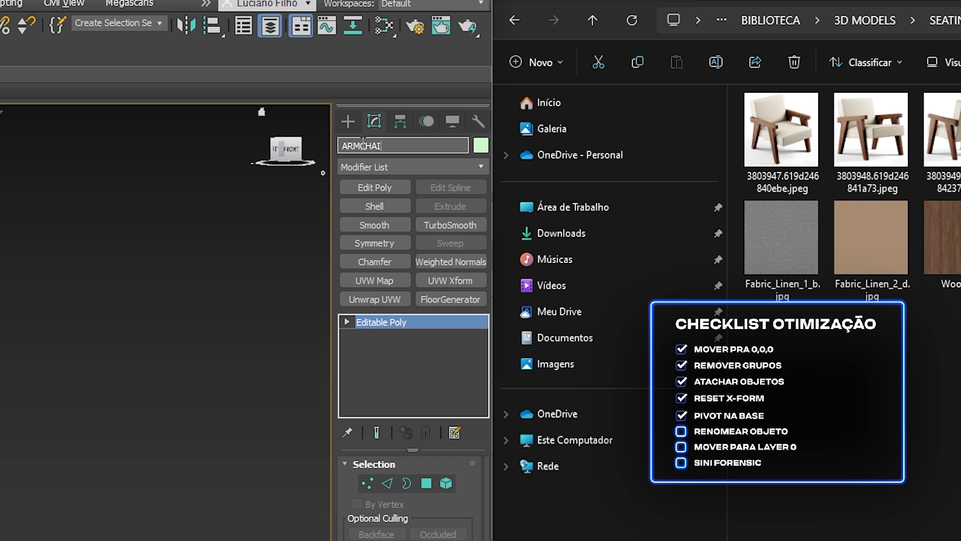
{"action": "type", "text": "_001"}
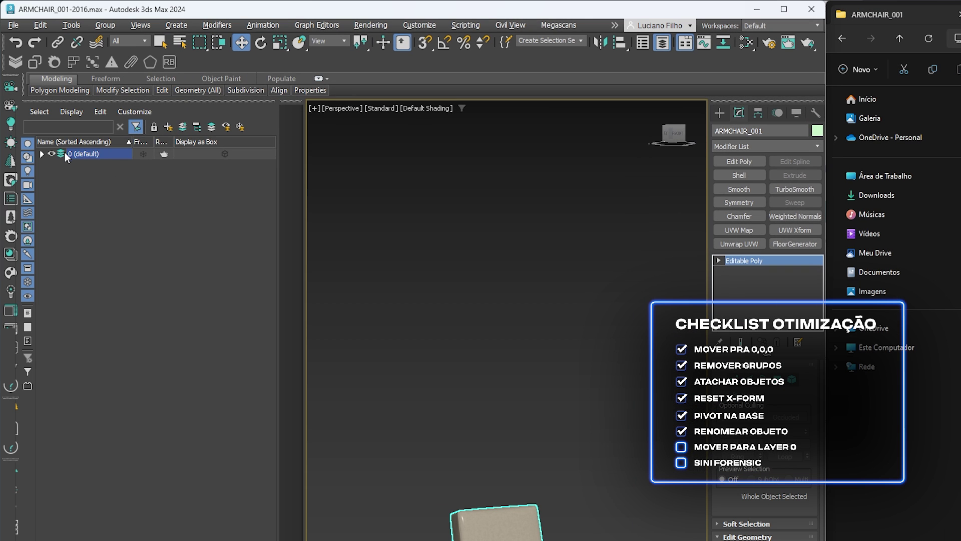
{"action": "left_click", "coordinate": [42, 154]}
{"action": "left_click_drag", "start_coordinate": [276, 211], "coordinate": [165, 221]}
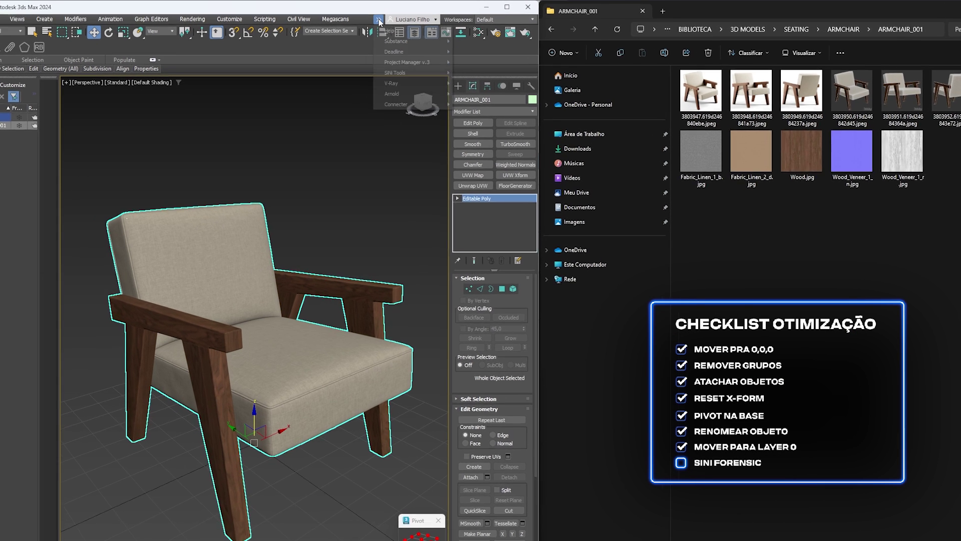
- Scan the scene with SiNi Forensic and delete its animation layers and missing plugins
{"action": "left_click", "coordinate": [384, 16]}
{"action": "mouse_move", "coordinate": [397, 59]}
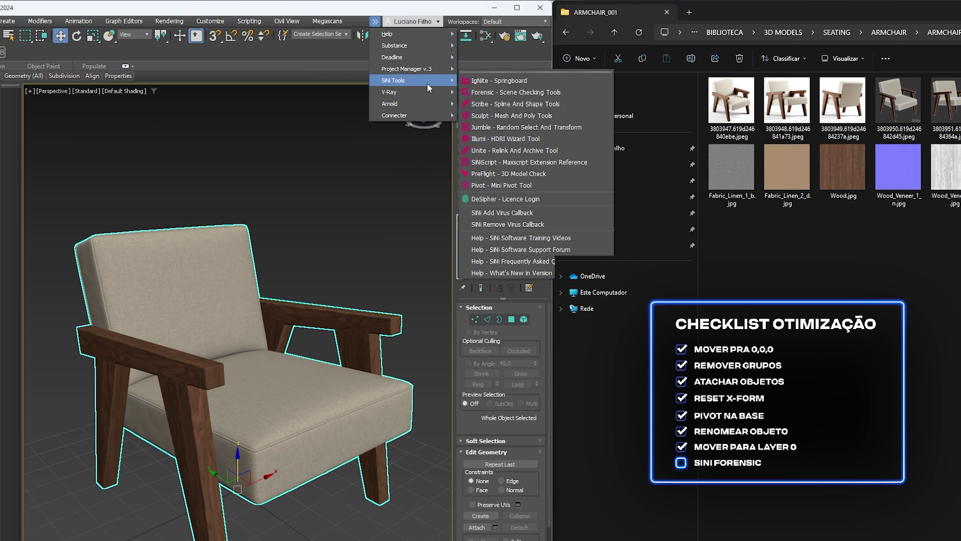
{"action": "left_click", "coordinate": [517, 92]}
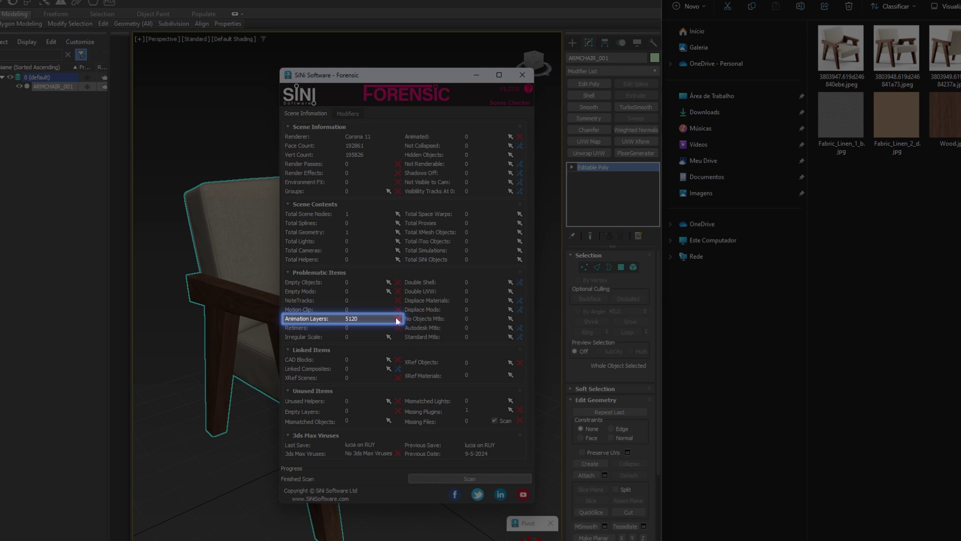
{"action": "left_click", "coordinate": [398, 319]}
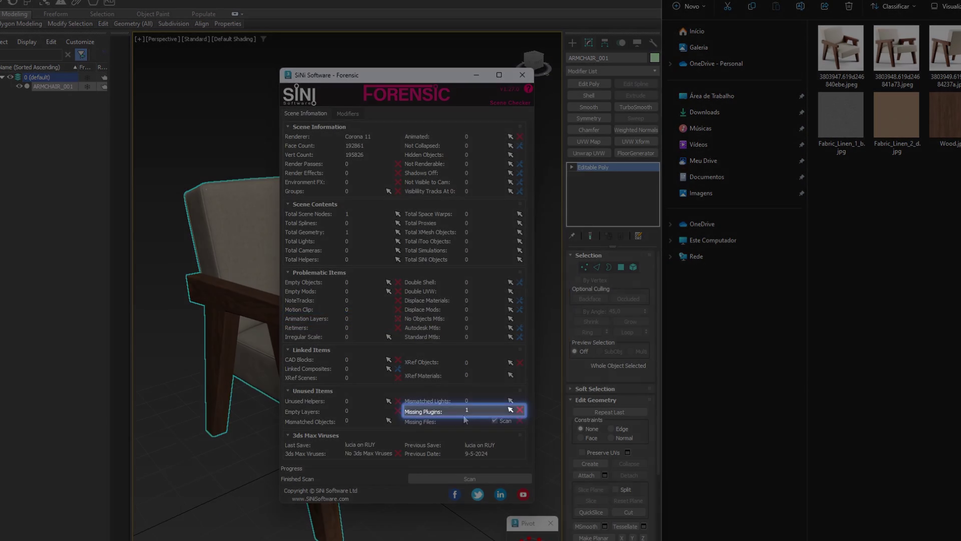
{"action": "left_click", "coordinate": [519, 409]}
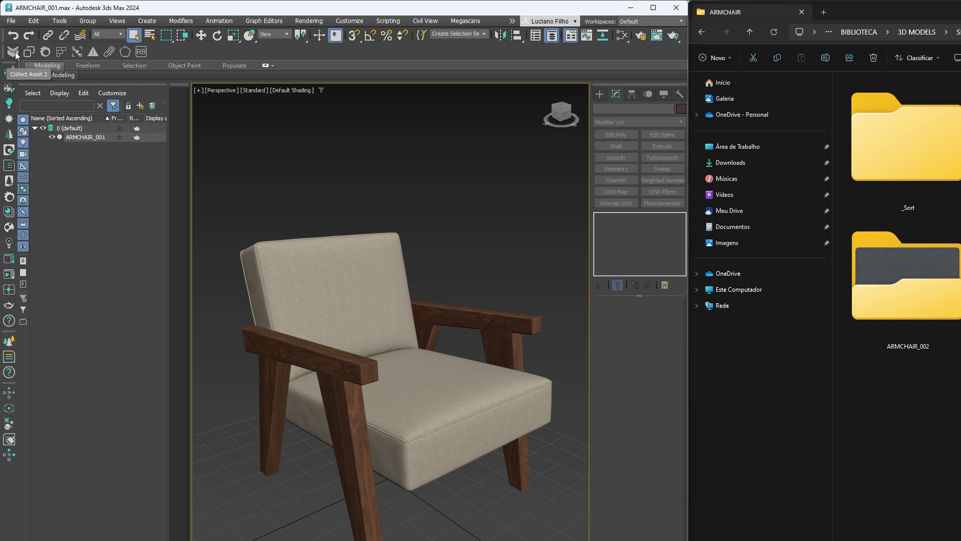
- Collect the ARMCHAIR_001 scene's textures with Collect Assets into the SEATING\_MAPS folder, relinking them to that directory
{"action": "left_click", "coordinate": [12, 42]}
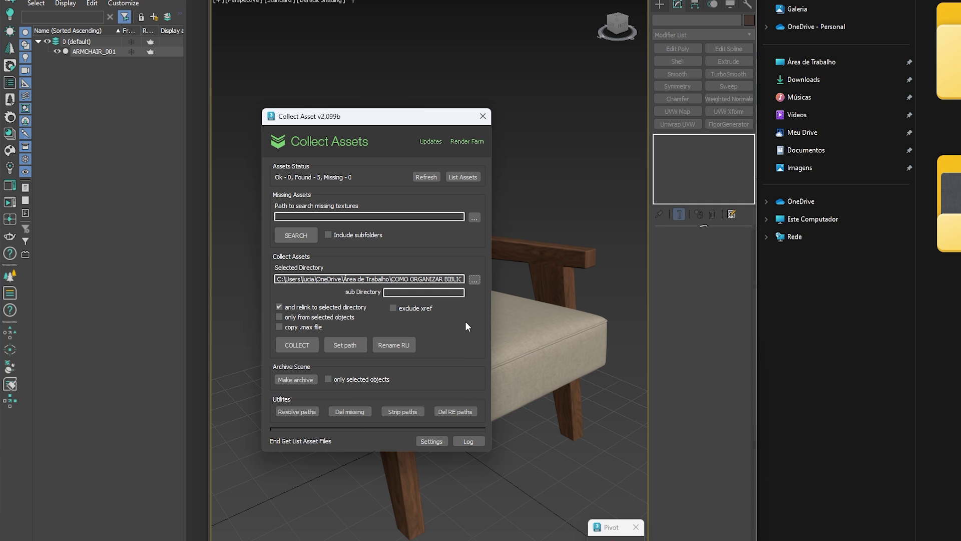
{"action": "left_click", "coordinate": [474, 279]}
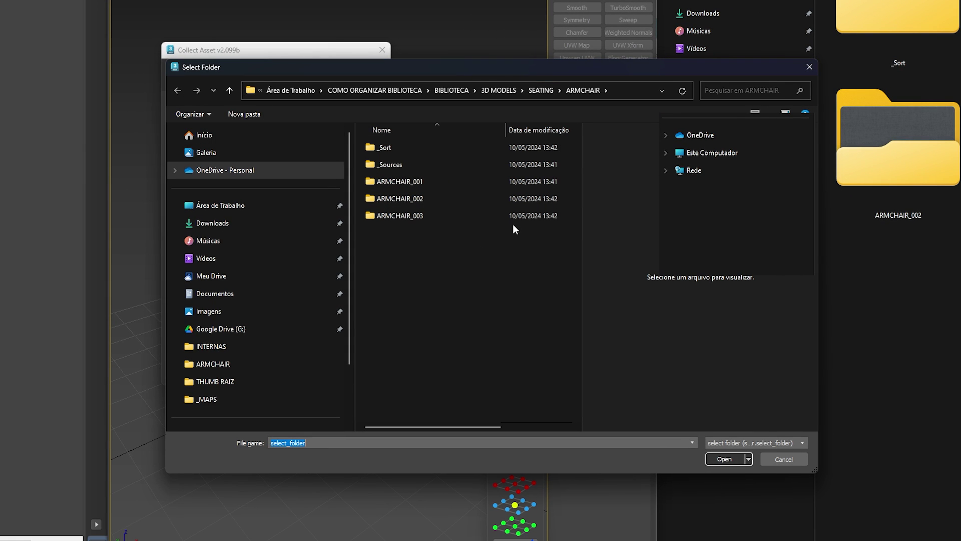
{"action": "left_click", "coordinate": [230, 90]}
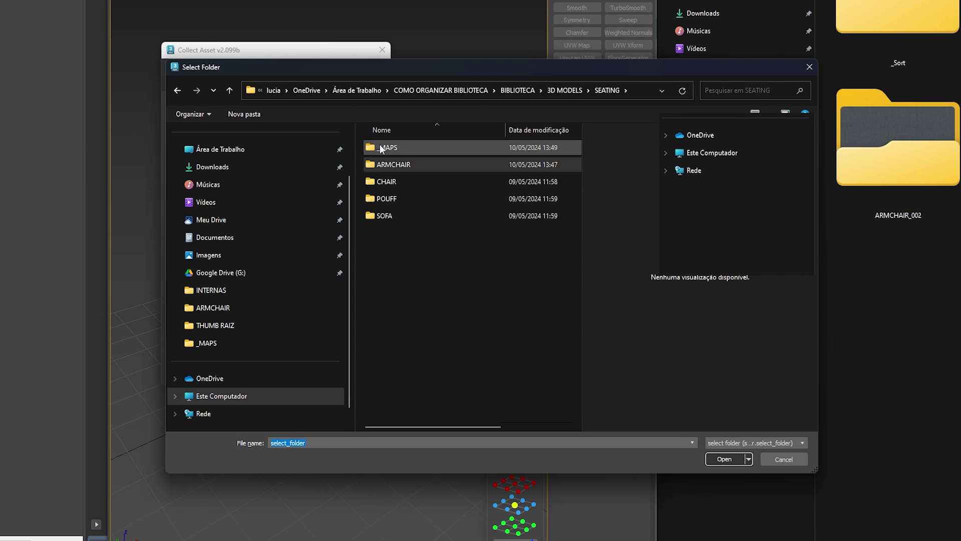
{"action": "double_click", "coordinate": [410, 149]}
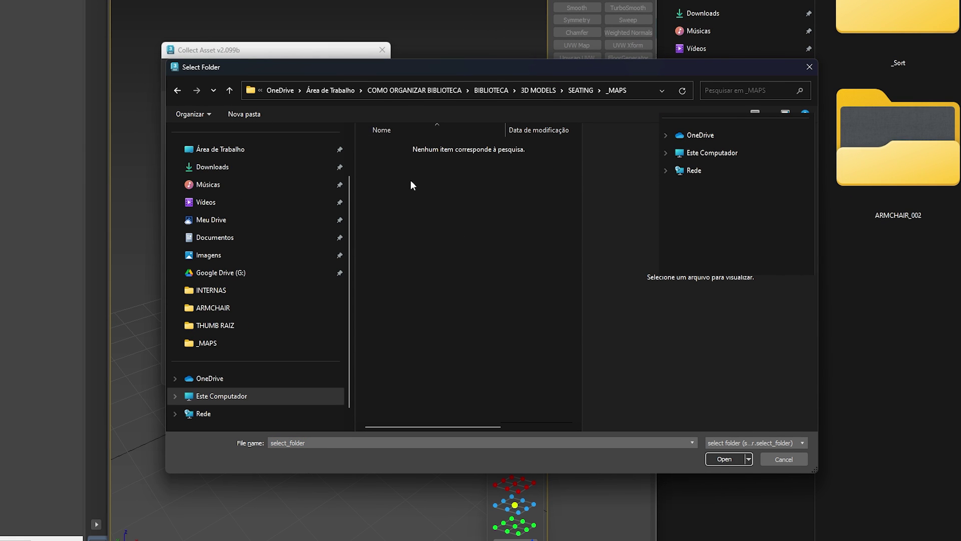
{"action": "left_click", "coordinate": [715, 457]}
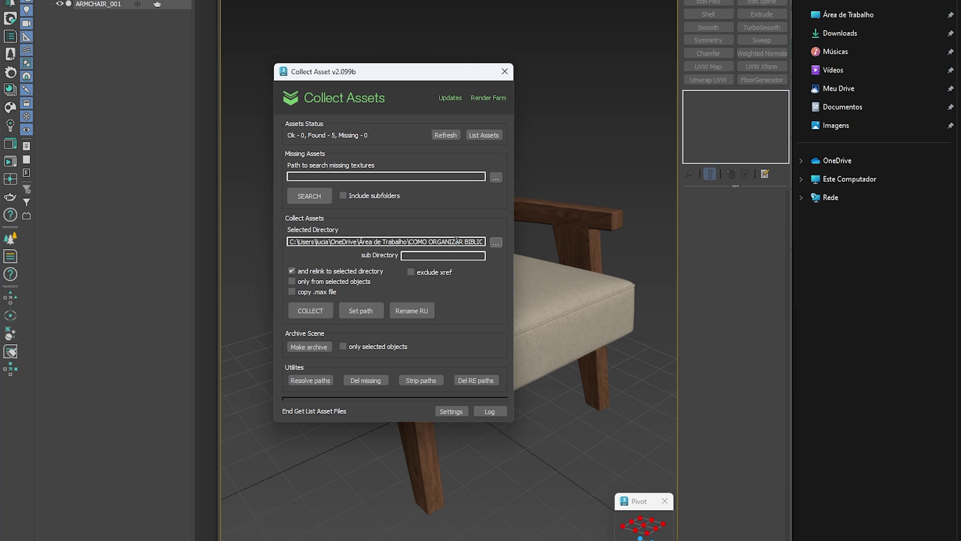
{"action": "left_click", "coordinate": [314, 308]}
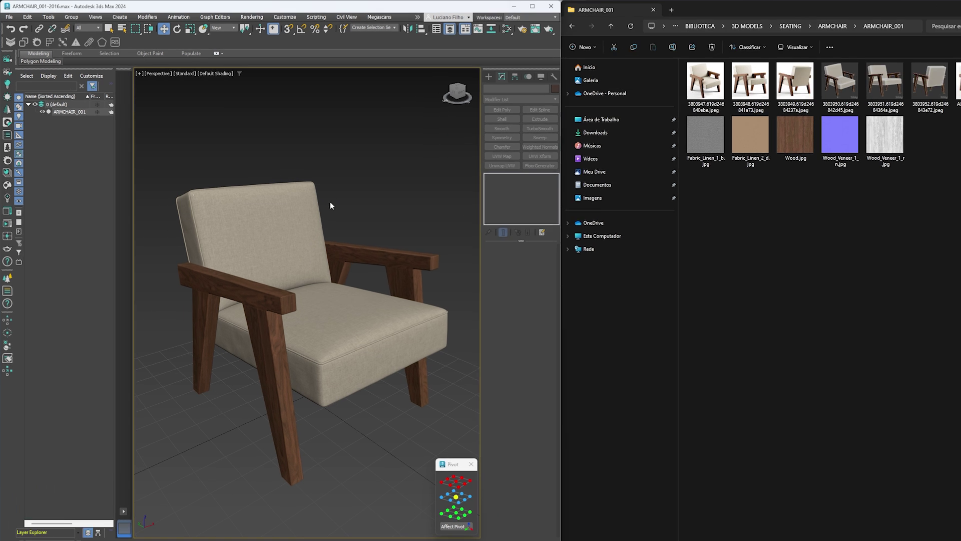
- Save the scene as ARMCHAIR_001.max in the library's ARMCHAIR folder
{"action": "key", "text": "ctrl+shift+s"}
{"action": "left_click_drag", "start_coordinate": [135, 14], "coordinate": [193, 36]}
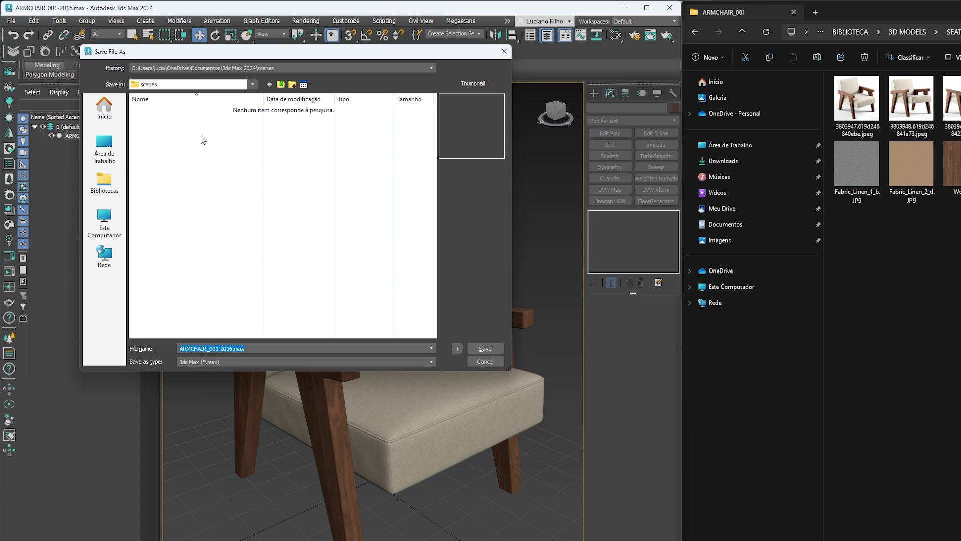
{"action": "left_click", "coordinate": [107, 151]}
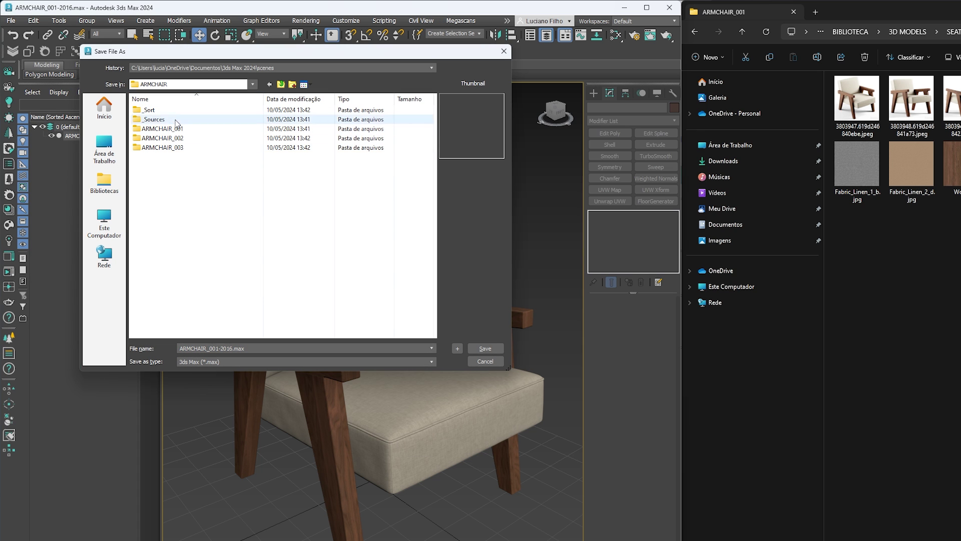
{"action": "double_click", "coordinate": [219, 349]}
{"action": "left_click", "coordinate": [218, 349]}
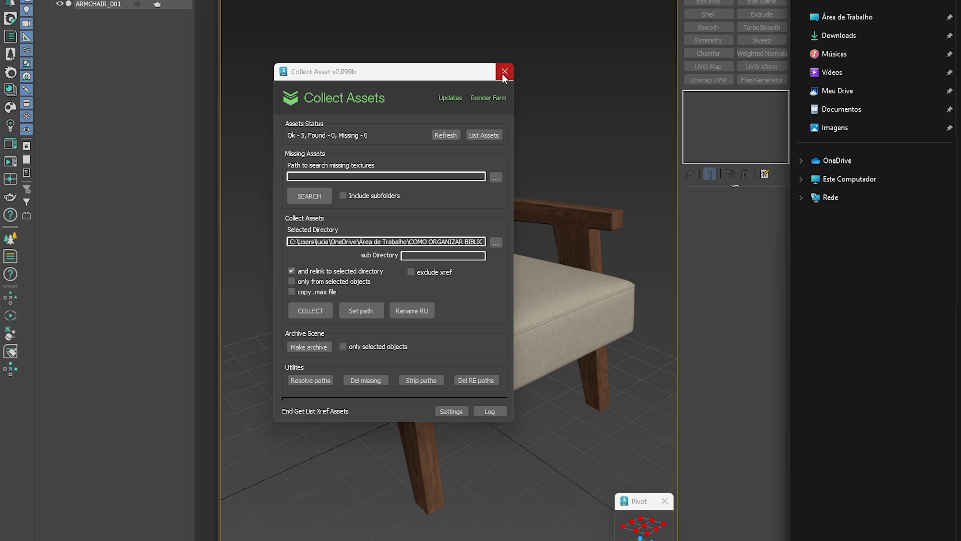
- Reset to an empty scene and open ARMCHAIR_002.max from the ARMCHAIR_002 folder
{"action": "left_click", "coordinate": [502, 75]}
{"action": "left_click", "coordinate": [12, 24]}
{"action": "mouse_move", "coordinate": [44, 79]}
{"action": "left_click", "coordinate": [317, 182]}
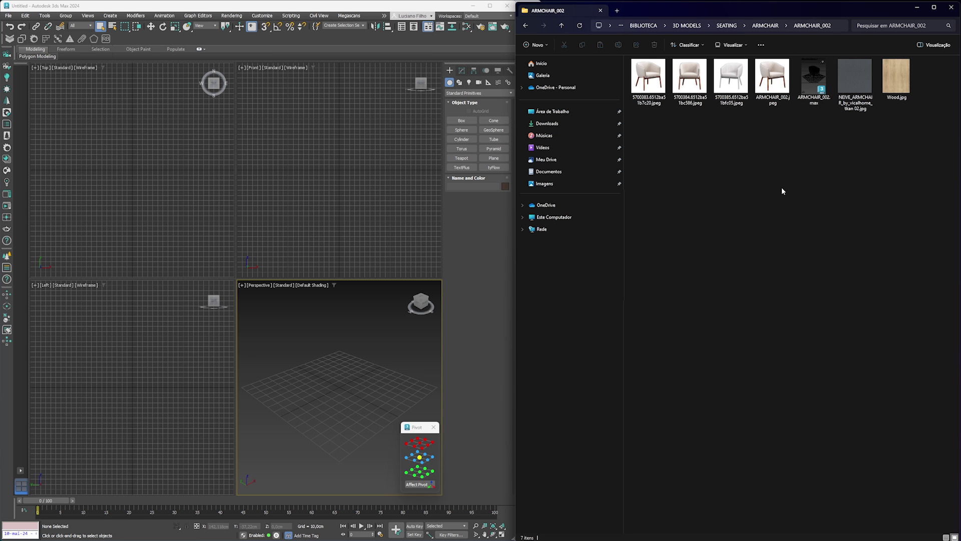
{"action": "left_click", "coordinate": [814, 80]}
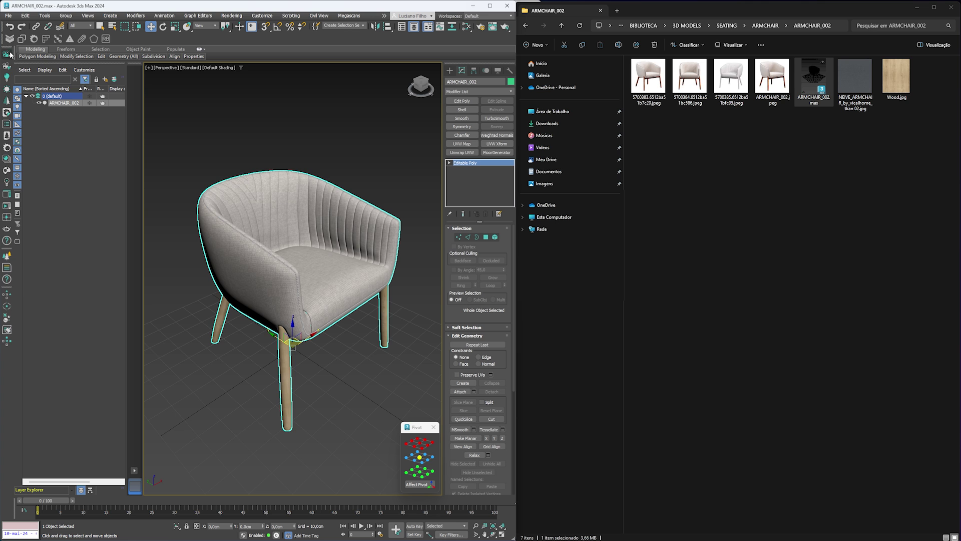
- Collect the ARMCHAIR_002 scene's textures into SEATING\_MAPS with relinking, renaming any files whose names already exist there
{"action": "left_click", "coordinate": [8, 54]}
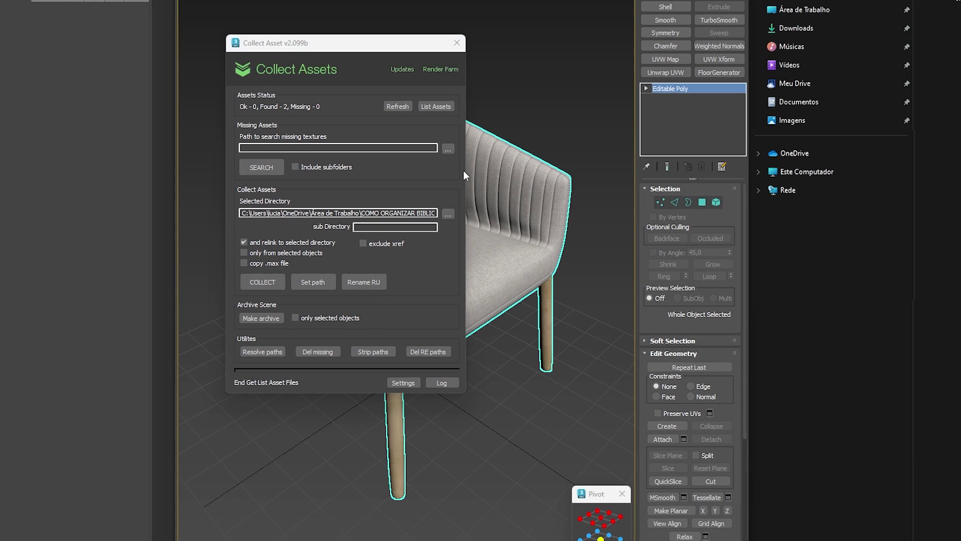
{"action": "left_click", "coordinate": [490, 221]}
{"action": "left_click", "coordinate": [476, 71]}
{"action": "double_click", "coordinate": [392, 132]}
{"action": "left_click", "coordinate": [726, 518]}
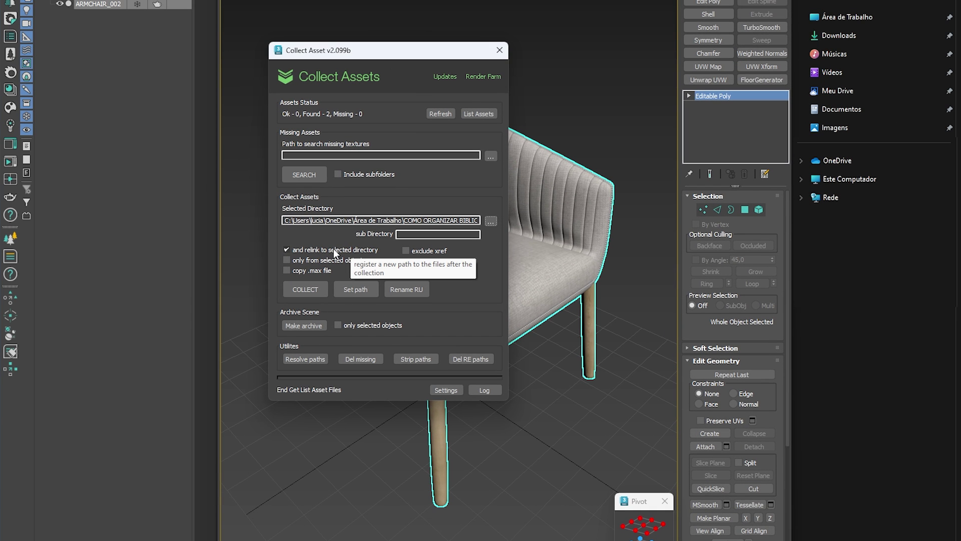
{"action": "left_click", "coordinate": [317, 289]}
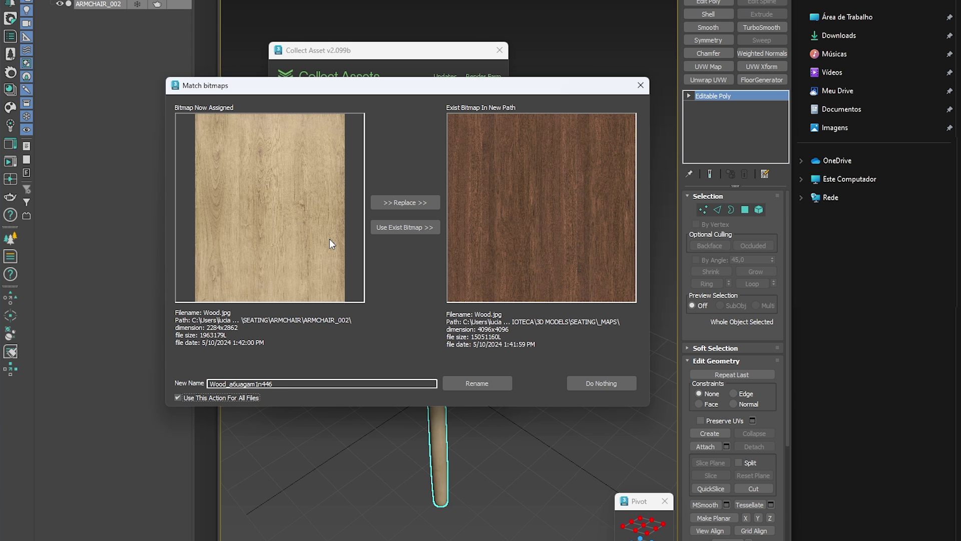
{"action": "left_click", "coordinate": [467, 384]}
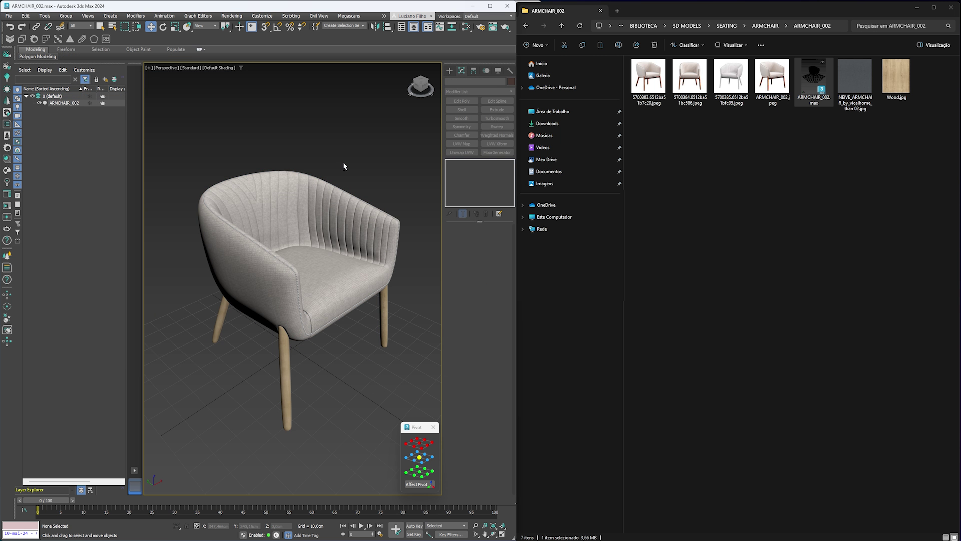
- Save the scene as ARMCHAIR_002.max in the library's ARMCHAIR folder
{"action": "key", "text": "ctrl+shift+s"}
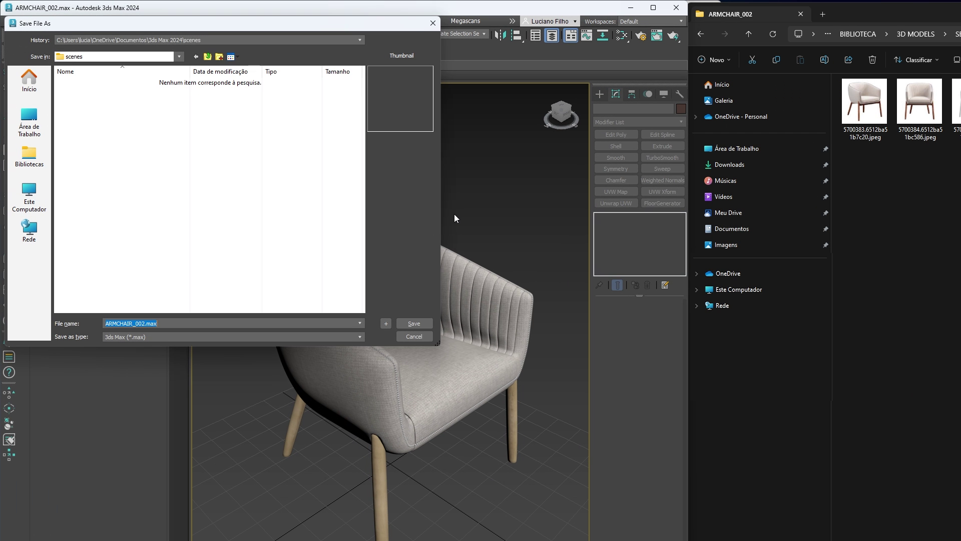
{"action": "left_click", "coordinate": [129, 30]}
{"action": "left_click", "coordinate": [112, 41]}
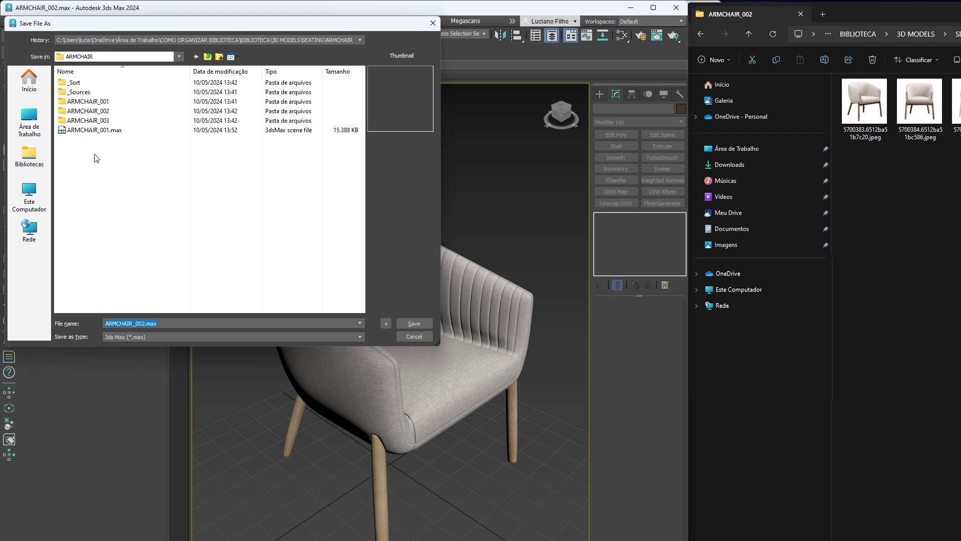
{"action": "left_click", "coordinate": [410, 323]}
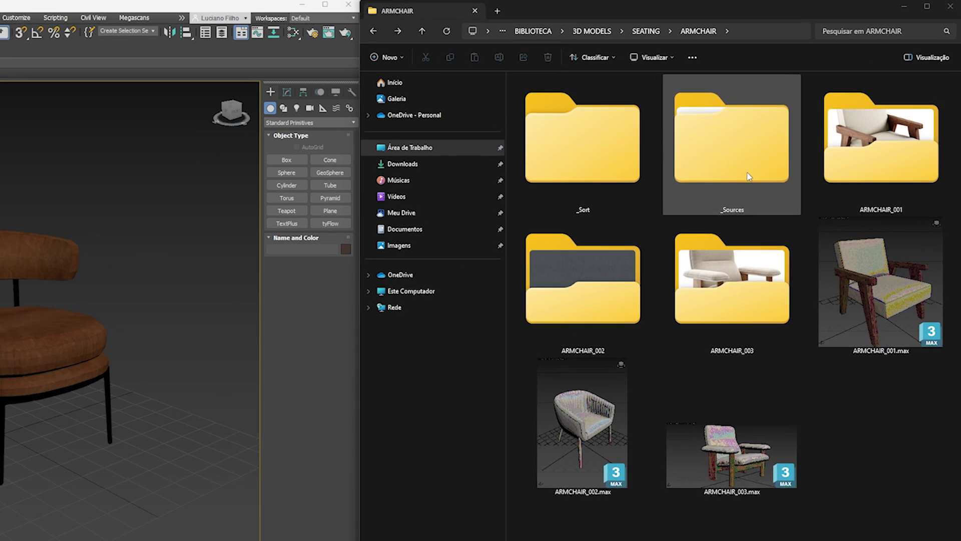
- Move all preview images from _Sources\Previews into the ARMCHAIR folder and return to that folder
{"action": "double_click", "coordinate": [751, 131]}
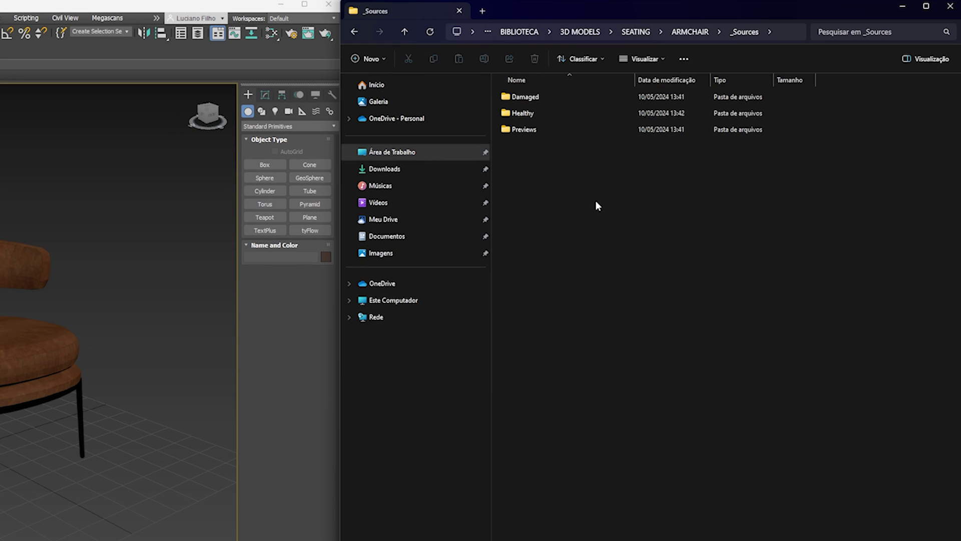
{"action": "double_click", "coordinate": [521, 129]}
{"action": "key", "text": "ctrl+a"}
{"action": "left_click_drag", "start_coordinate": [518, 177], "coordinate": [683, 116]}
{"action": "left_click", "coordinate": [406, 32]}
{"action": "left_click", "coordinate": [408, 31]}
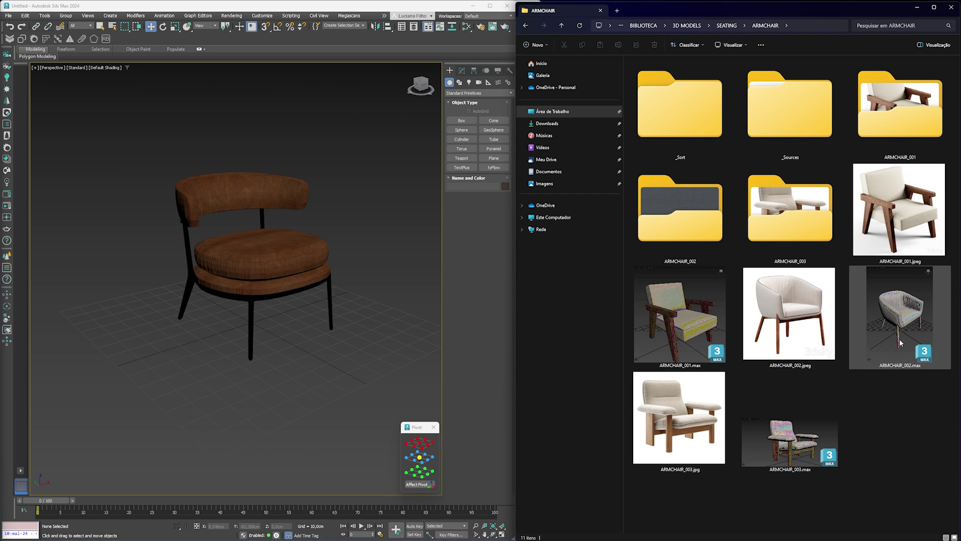
- Delete the _Sort, _Sources, ARMCHAIR_001, ARMCHAIR_002 and ARMCHAIR_003 folders from the ARMCHAIR folder
{"action": "left_click", "coordinate": [790, 220]}
{"action": "left_click", "coordinate": [701, 111], "text": "shift"}
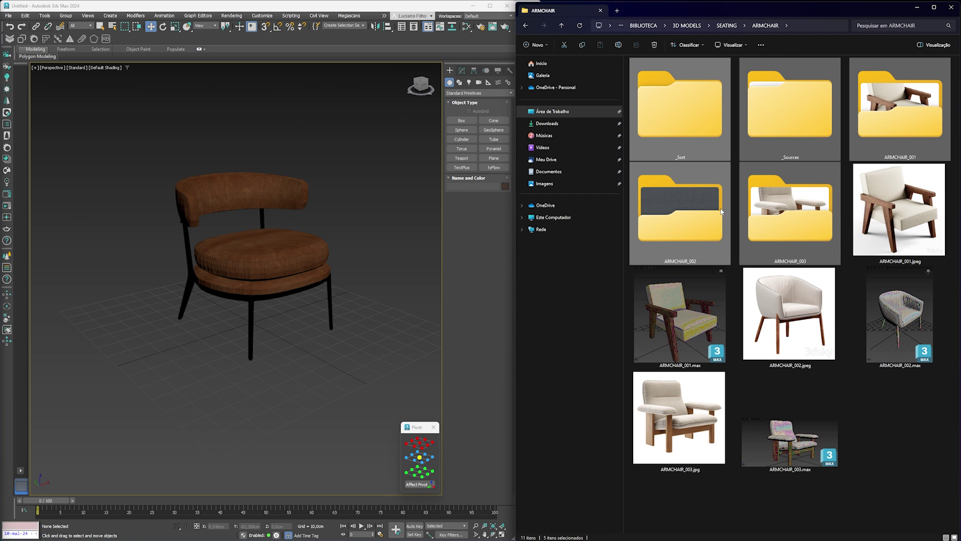
{"action": "key", "text": "Delete"}
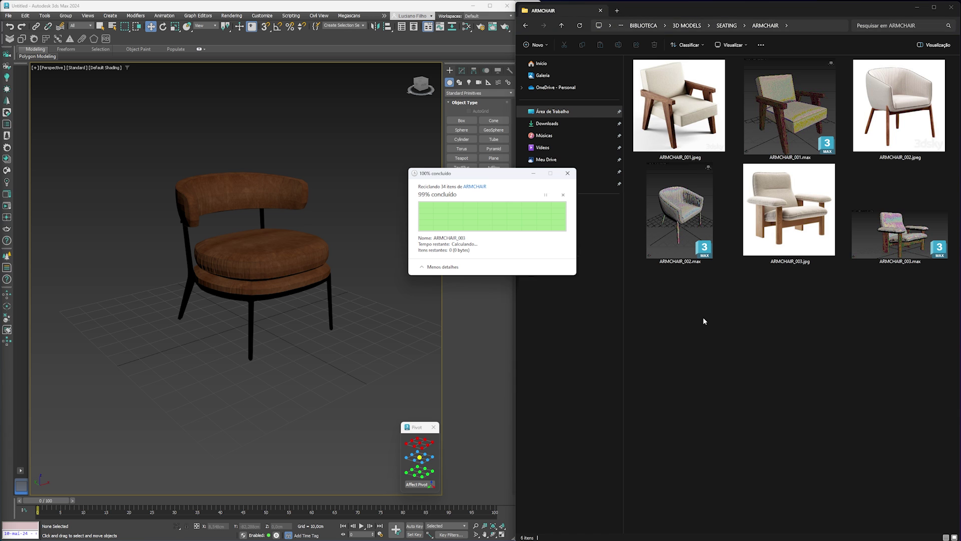
- Check the image and model pairs in the ARMCHAIR folder and the collected textures in SEATING\_MAPS
{"action": "key", "text": "Right"}
{"action": "key", "text": "Right"}
{"action": "key", "text": "Right"}
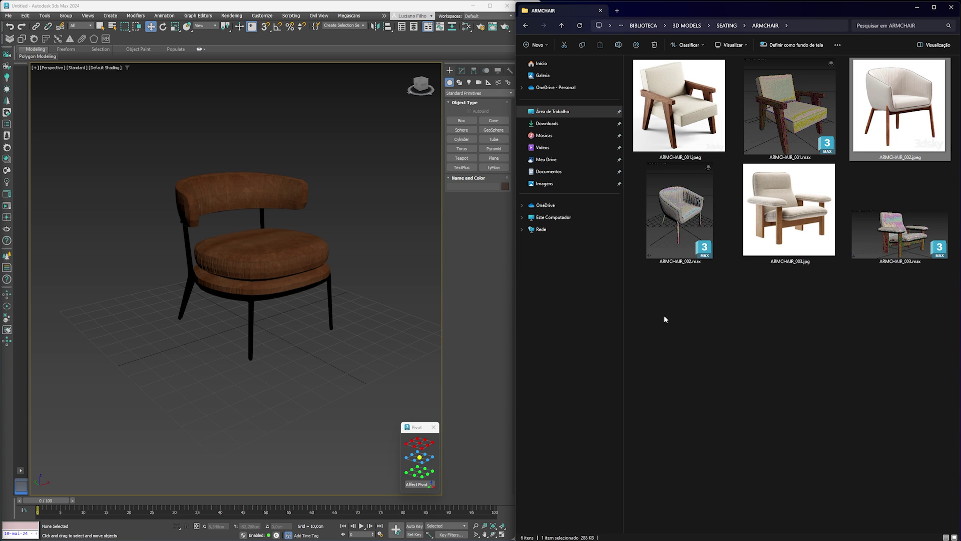
{"action": "left_click", "coordinate": [670, 261]}
{"action": "left_click", "coordinate": [562, 25]}
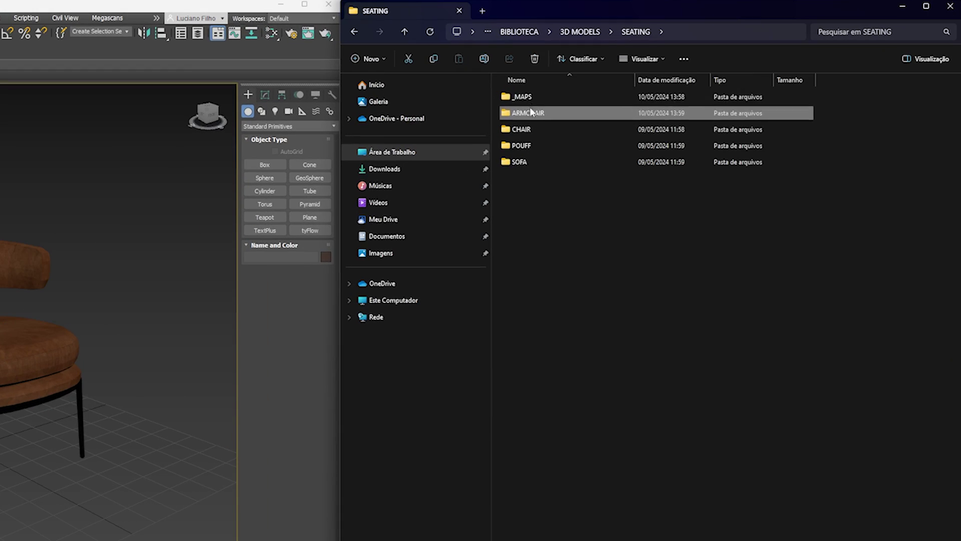
{"action": "double_click", "coordinate": [529, 98]}
{"action": "left_click_drag", "start_coordinate": [536, 298], "coordinate": [901, 80]}
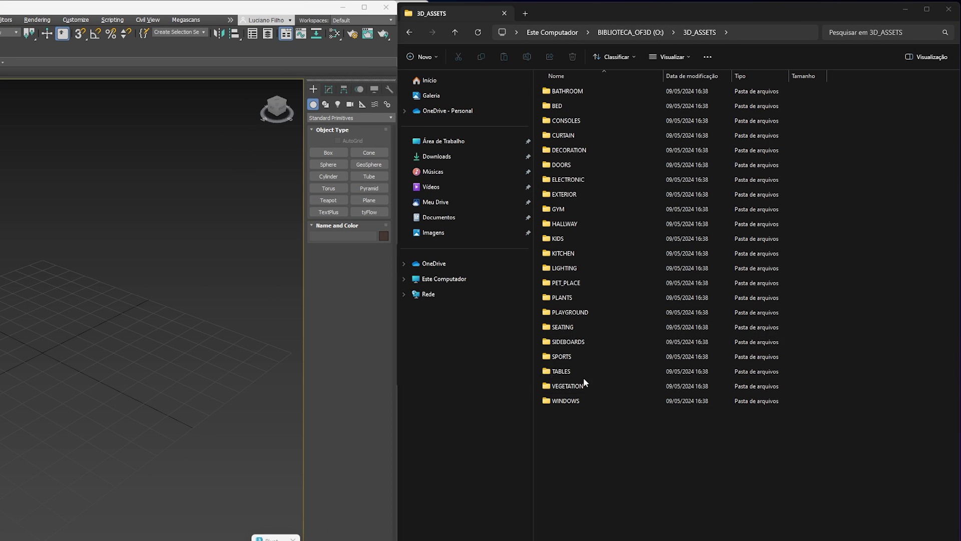
- Examine how the SEATING, BATHROOM, BED and DOORS categories in 3D_ASSETS organize their subfolders and _MAPS folders
{"action": "double_click", "coordinate": [556, 326]}
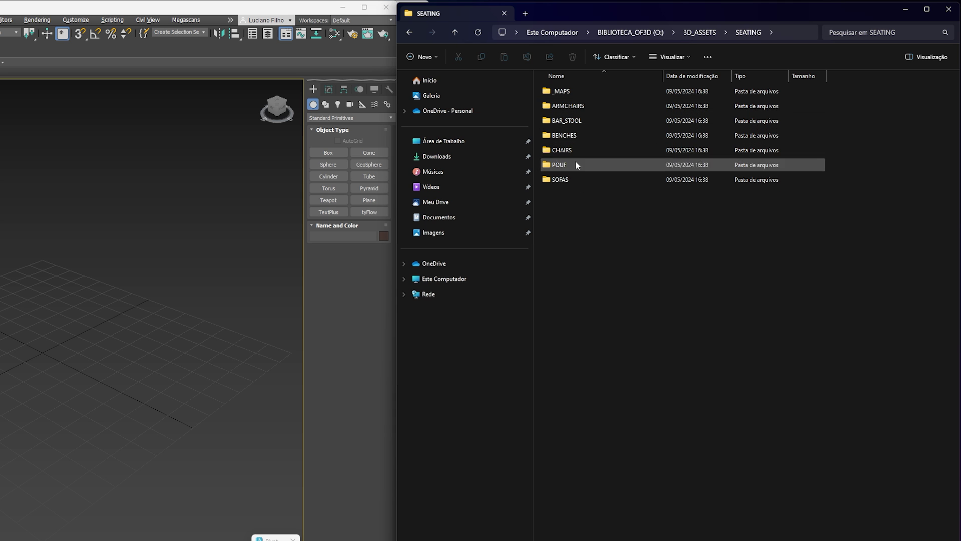
{"action": "key", "text": "alt+Left"}
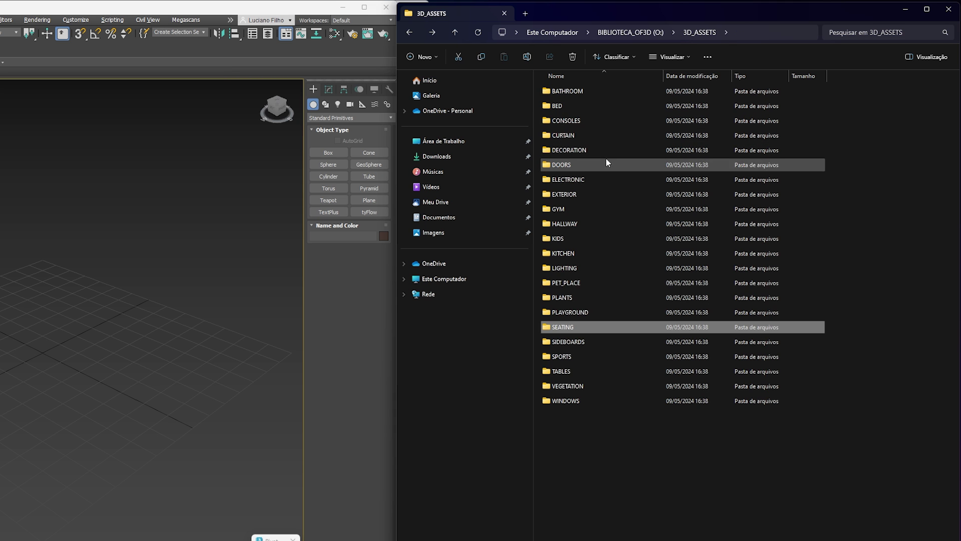
{"action": "double_click", "coordinate": [550, 91]}
{"action": "key", "text": "alt+Left"}
{"action": "double_click", "coordinate": [564, 106]}
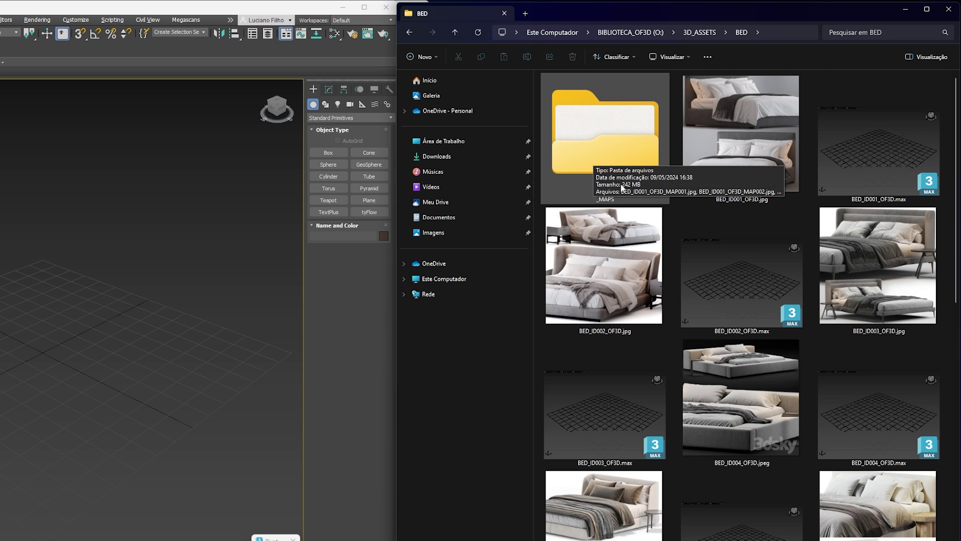
{"action": "key", "text": "alt+Left"}
{"action": "double_click", "coordinate": [575, 166]}
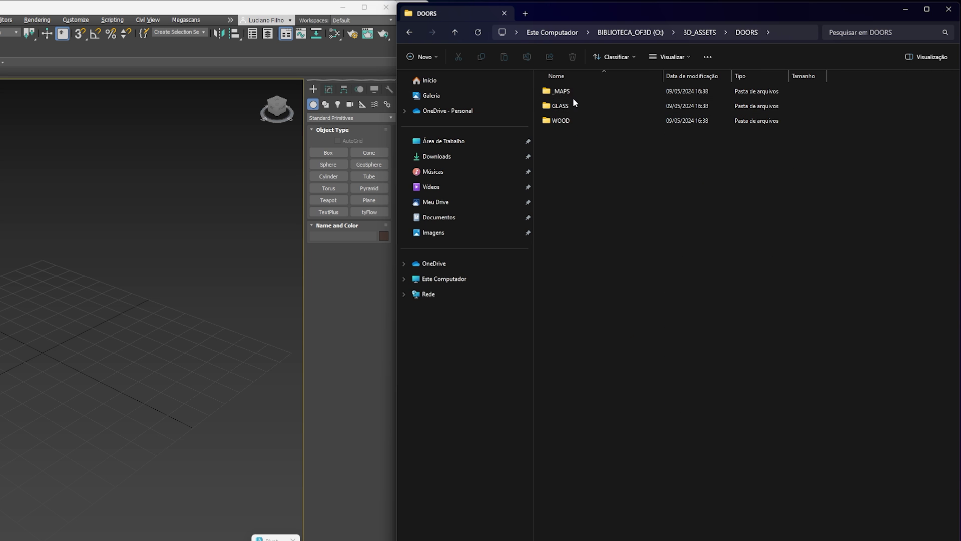
{"action": "key", "text": "alt+Left"}
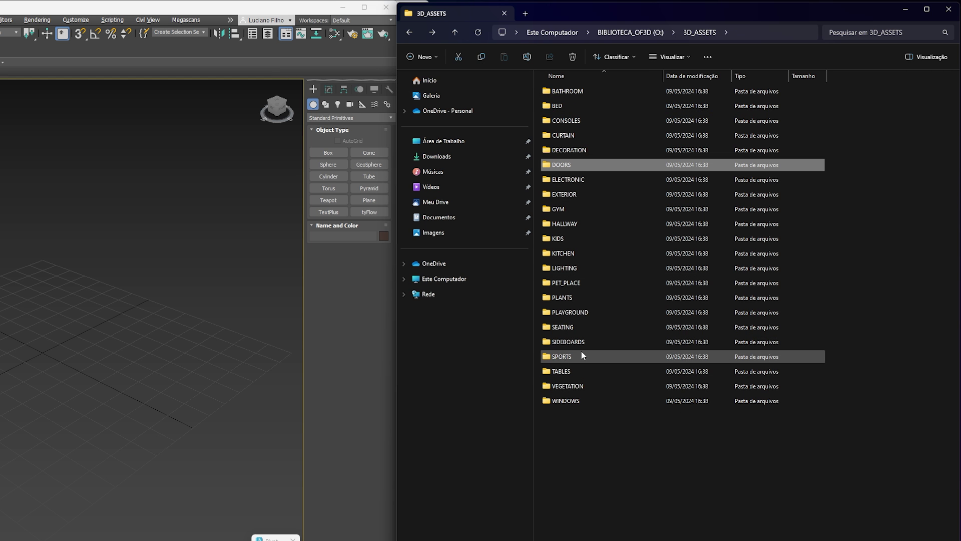
{"action": "double_click", "coordinate": [550, 166]}
{"action": "key", "text": "alt+Left"}
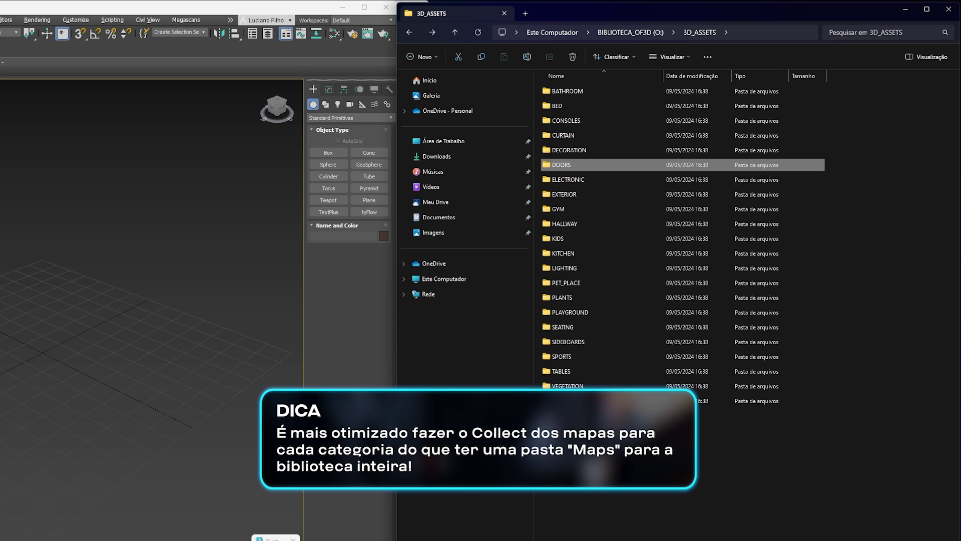
{"action": "double_click", "coordinate": [547, 168]}
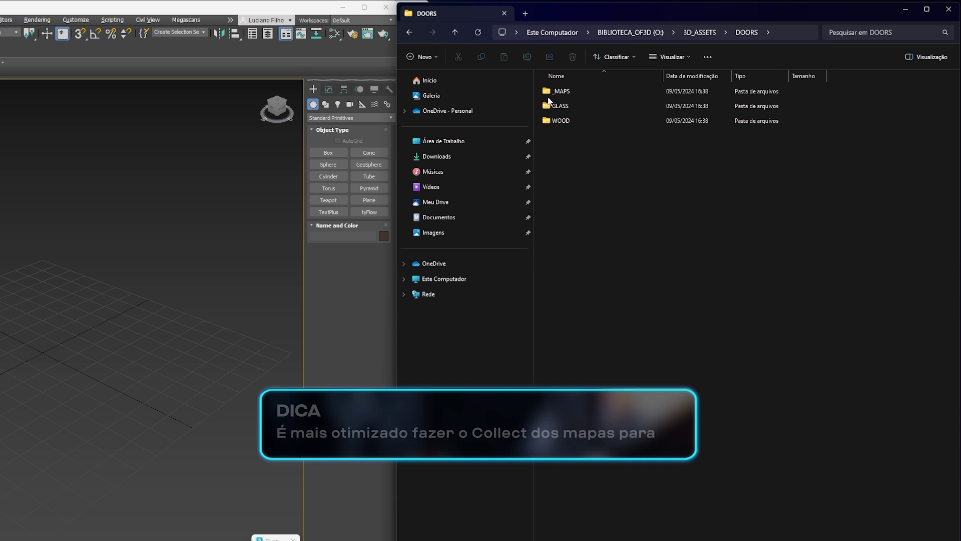
{"action": "key", "text": "alt+Left"}
- Merge the ARMCHAIR_ID001_OF3D.max model from the SEATING\ARMCHAIRS library folder into the empty 3ds Max scene
{"action": "double_click", "coordinate": [563, 328]}
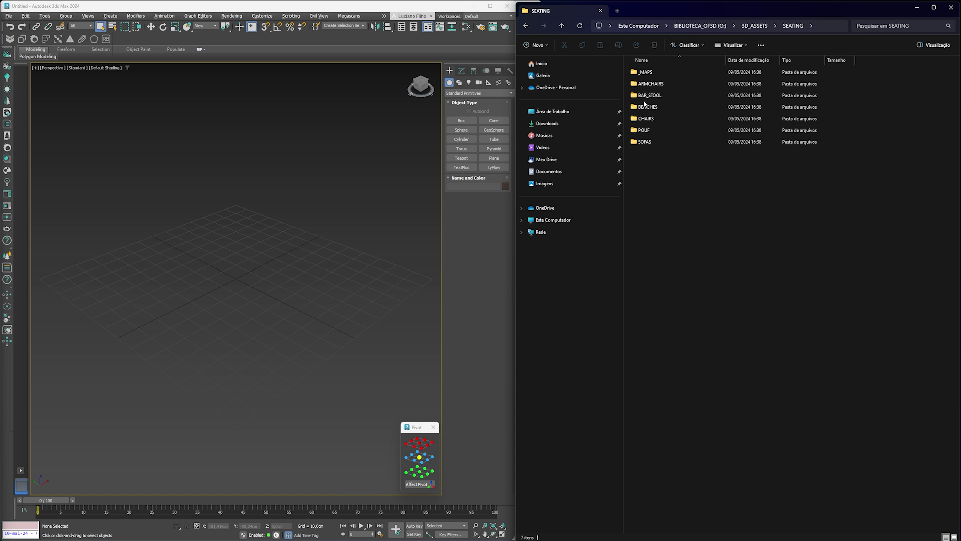
{"action": "double_click", "coordinate": [650, 83]}
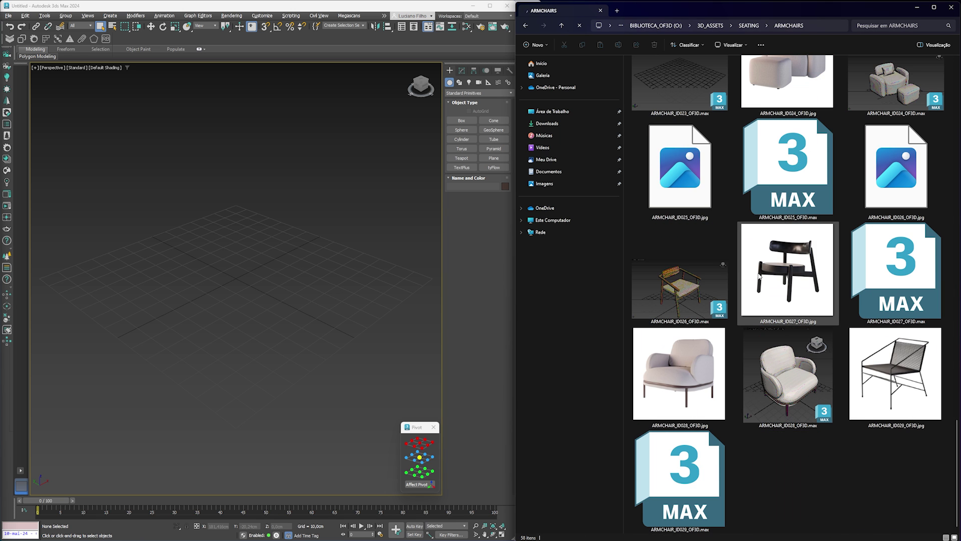
{"action": "left_click_drag", "start_coordinate": [762, 134], "coordinate": [273, 274]}
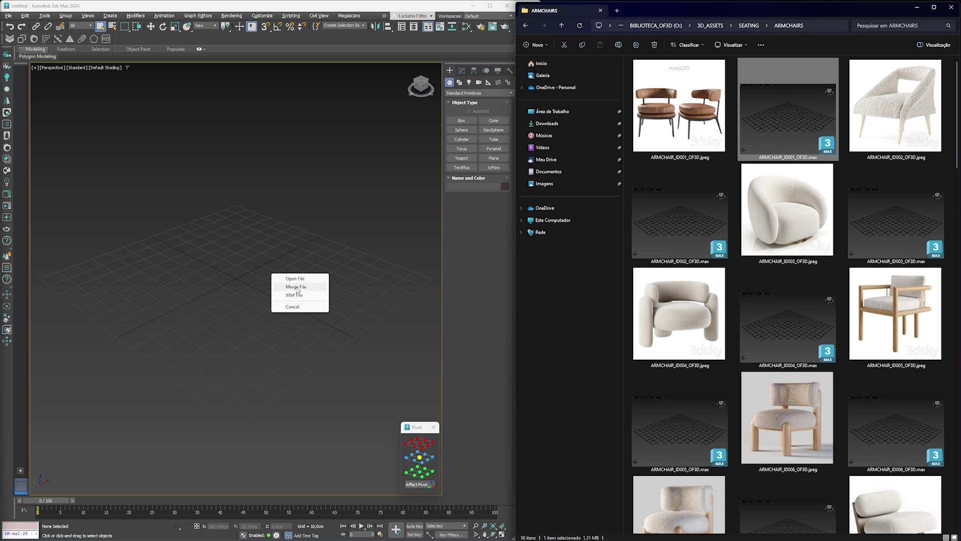
{"action": "left_click", "coordinate": [271, 289]}
{"action": "left_click", "coordinate": [234, 288]}
{"action": "mouse_move", "coordinate": [273, 324]}
{"action": "middle_mouse_down", "text": "alt"}
{"action": "mouse_move", "coordinate": [292, 326]}
{"action": "mouse_move", "coordinate": [271, 308]}
{"action": "mouse_move", "coordinate": [278, 326]}
{"action": "middle_mouse_up", "text": "alt"}
- Refresh the scene's asset tracking list and inspect the merged armchair's textures from several angles
{"action": "key", "text": "shift+t"}
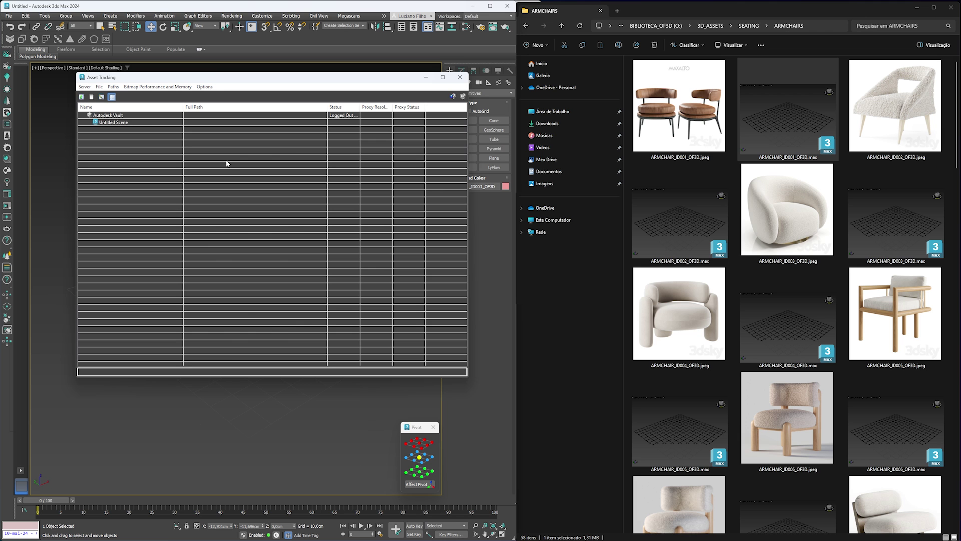
{"action": "left_click", "coordinate": [89, 97]}
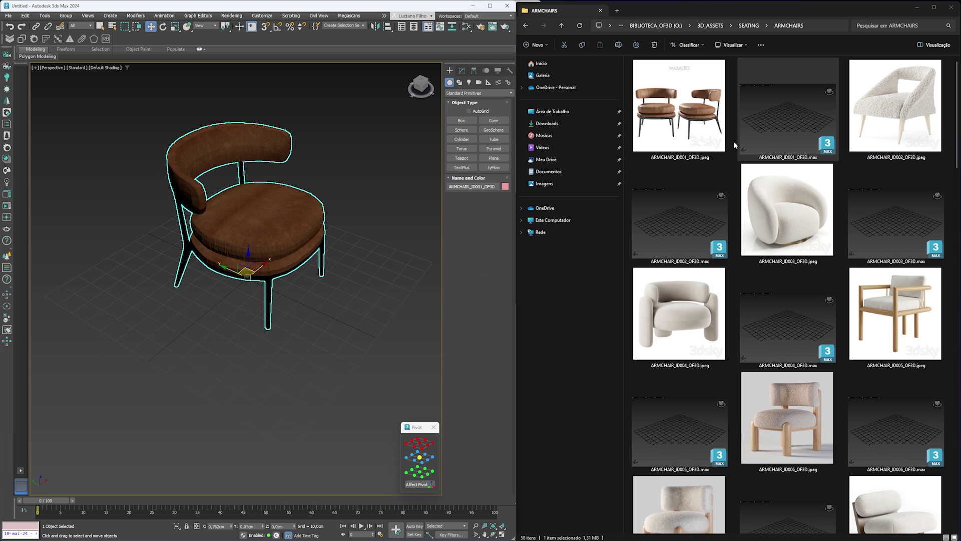
{"action": "middle_click_drag", "start_coordinate": [303, 280], "coordinate": [273, 290], "text": "alt"}
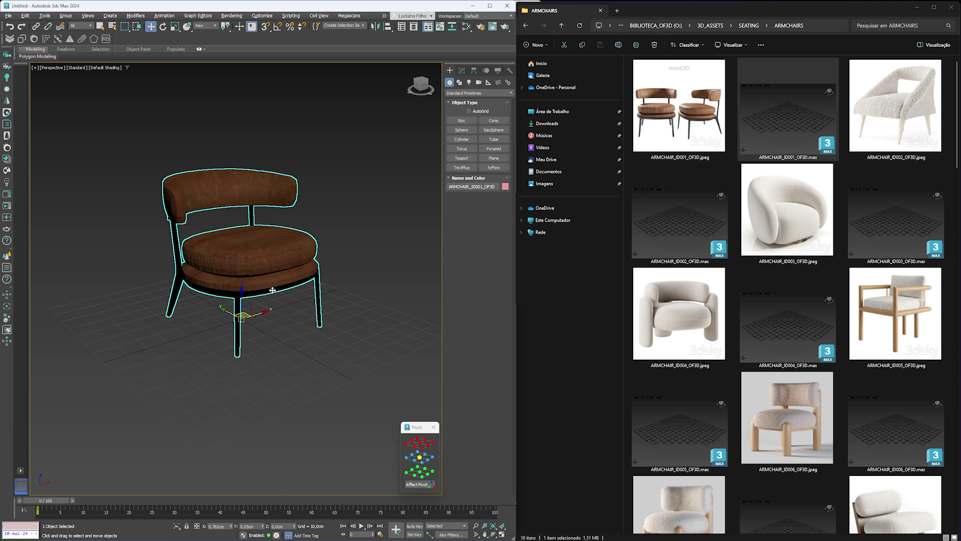
{"action": "middle_click_drag", "start_coordinate": [295, 343], "coordinate": [308, 347]}
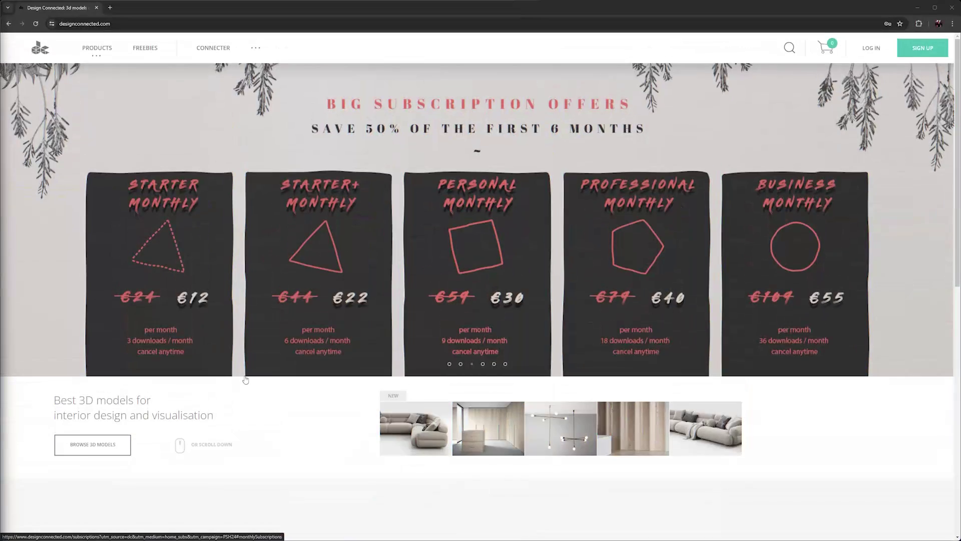
- Browse the Design Connected home page and its catalog of all 3D models in the web browser
{"action": "scroll", "coordinate": [383, 252], "scroll_direction": "down", "scroll_amount": 10}
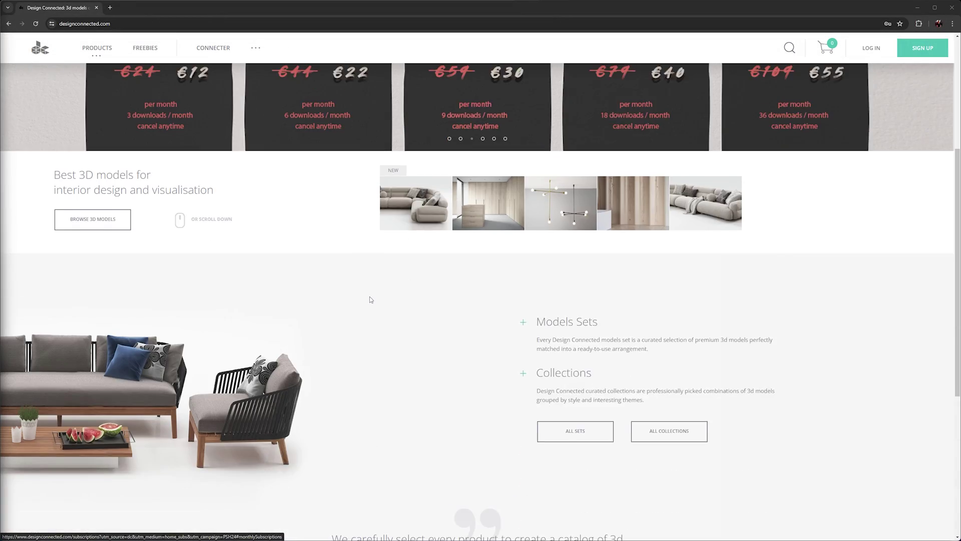
{"action": "scroll", "coordinate": [365, 298], "scroll_direction": "up", "scroll_amount": 5}
{"action": "scroll", "coordinate": [303, 335], "scroll_direction": "up", "scroll_amount": 5}
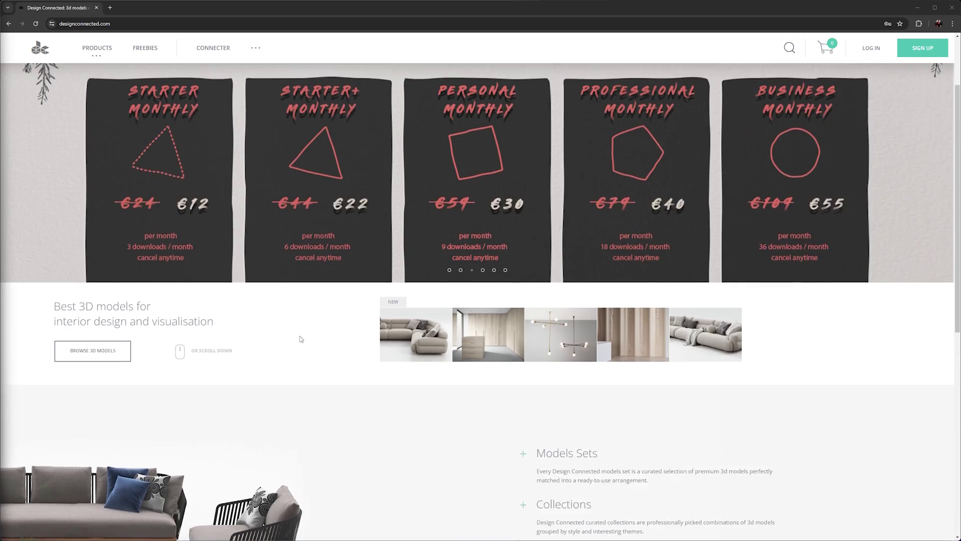
{"action": "left_click", "coordinate": [90, 51]}
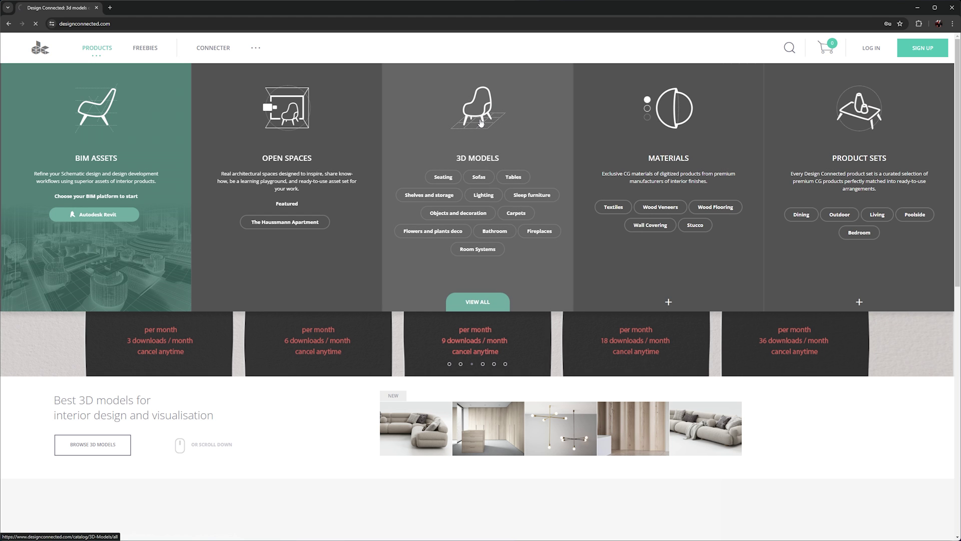
{"action": "scroll", "coordinate": [214, 270], "scroll_direction": "down", "scroll_amount": 9}
{"action": "scroll", "coordinate": [215, 270], "scroll_direction": "down", "scroll_amount": 5}
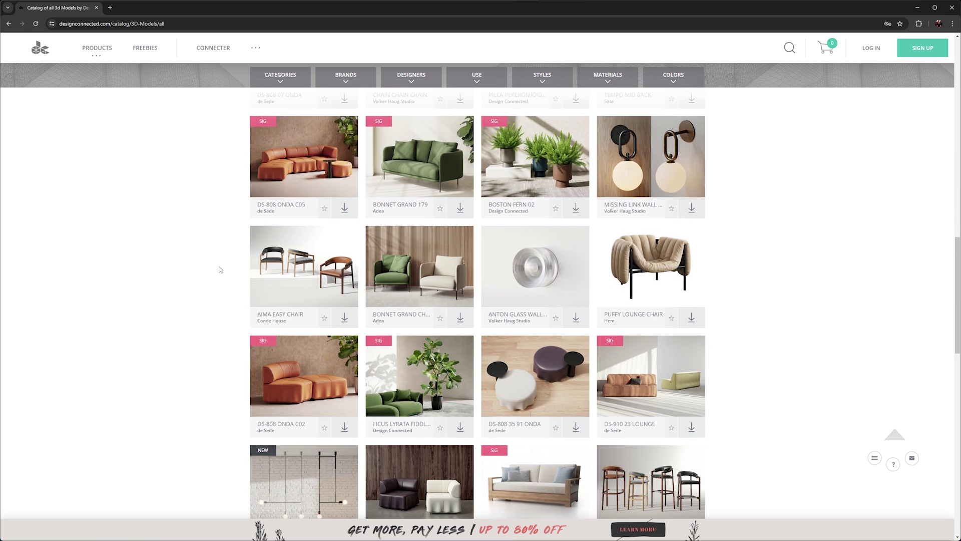
{"action": "scroll", "coordinate": [250, 288], "scroll_direction": "down", "scroll_amount": 10}
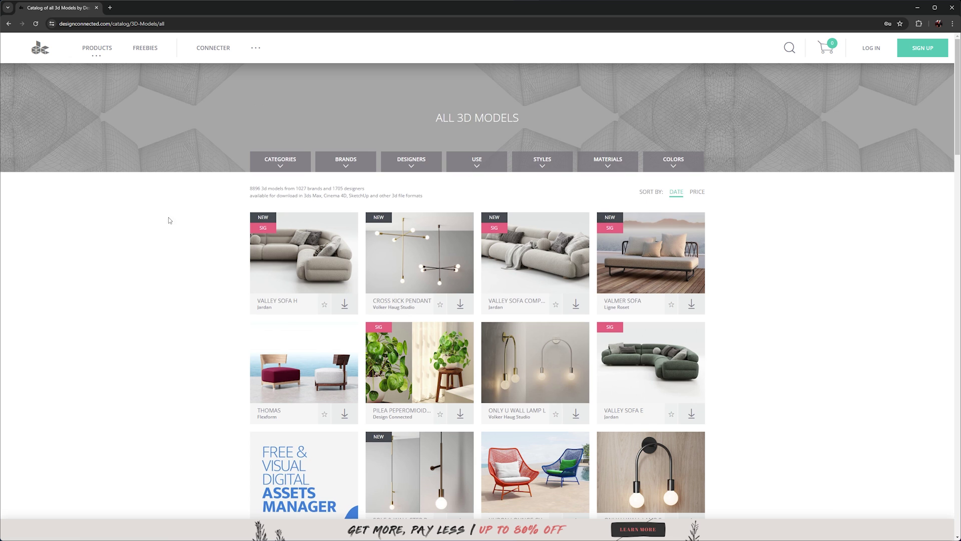
- Review the Connecter Suite page's feature overview and go to the free desktop app's page
{"action": "left_click", "coordinate": [205, 50]}
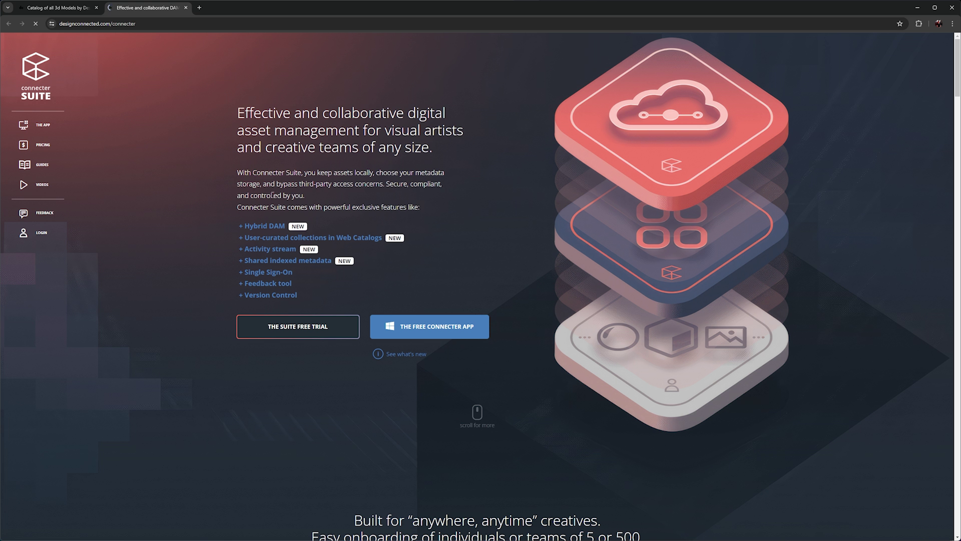
{"action": "scroll", "coordinate": [439, 262], "scroll_direction": "down", "scroll_amount": 20}
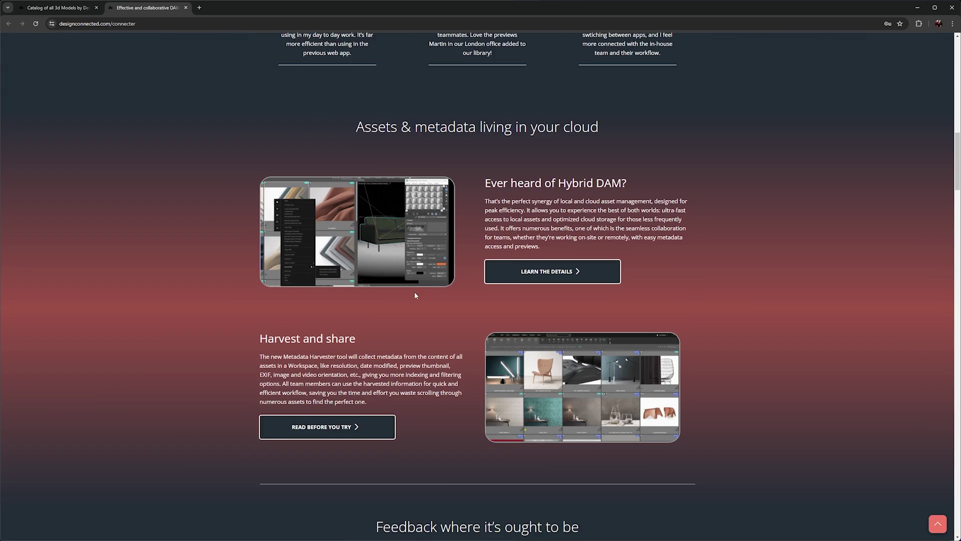
{"action": "scroll", "coordinate": [414, 297], "scroll_direction": "down", "scroll_amount": 13}
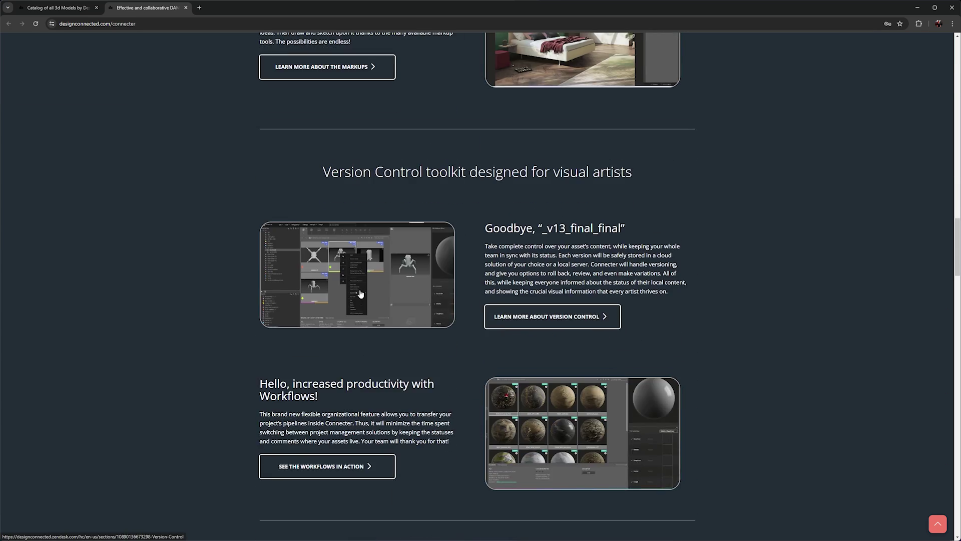
{"action": "scroll", "coordinate": [384, 306], "scroll_direction": "down", "scroll_amount": 20}
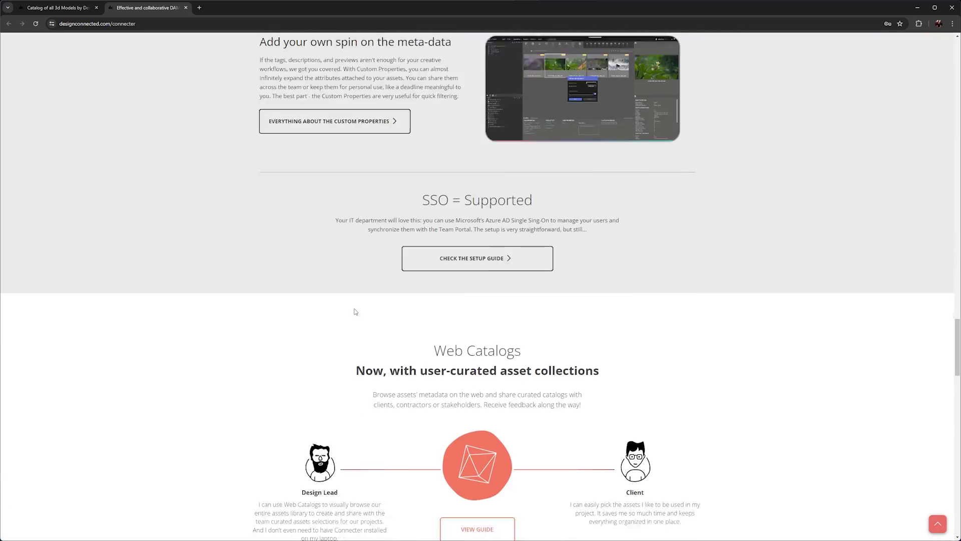
{"action": "scroll", "coordinate": [367, 323], "scroll_direction": "down", "scroll_amount": 3}
{"action": "scroll", "coordinate": [366, 324], "scroll_direction": "up", "scroll_amount": 20}
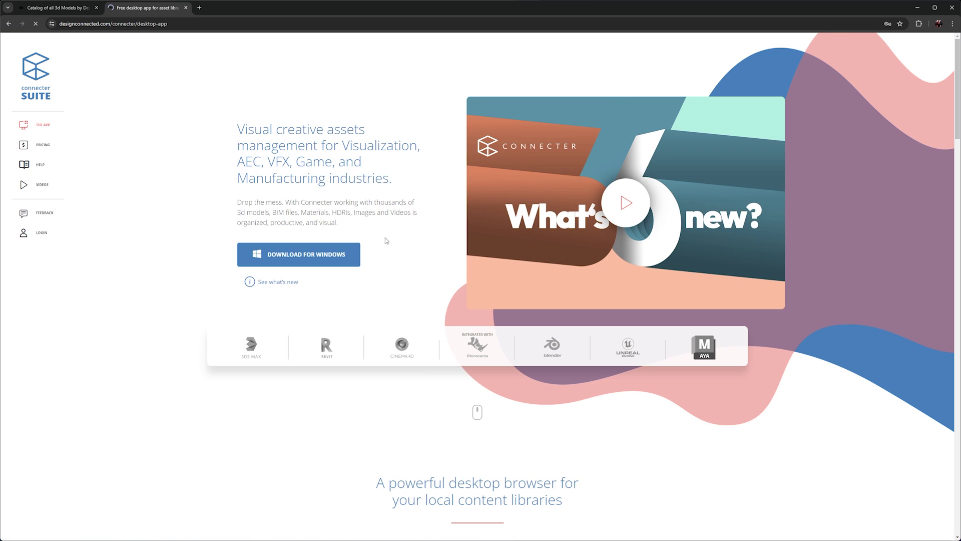
- Download the Connecter installer for Windows, run it and install Connecter v6.2.0.12936
{"action": "left_click", "coordinate": [288, 261]}
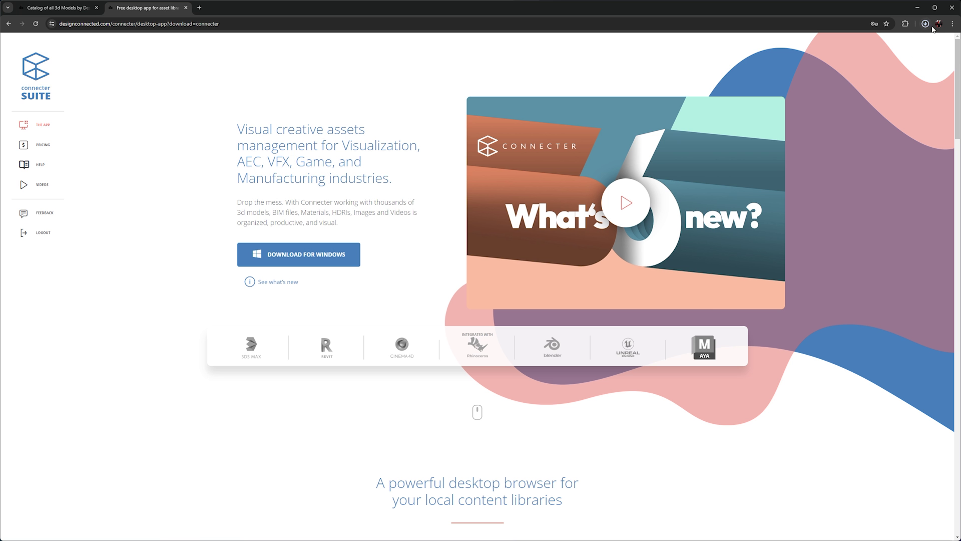
{"action": "left_click", "coordinate": [926, 24]}
{"action": "left_click", "coordinate": [870, 58]}
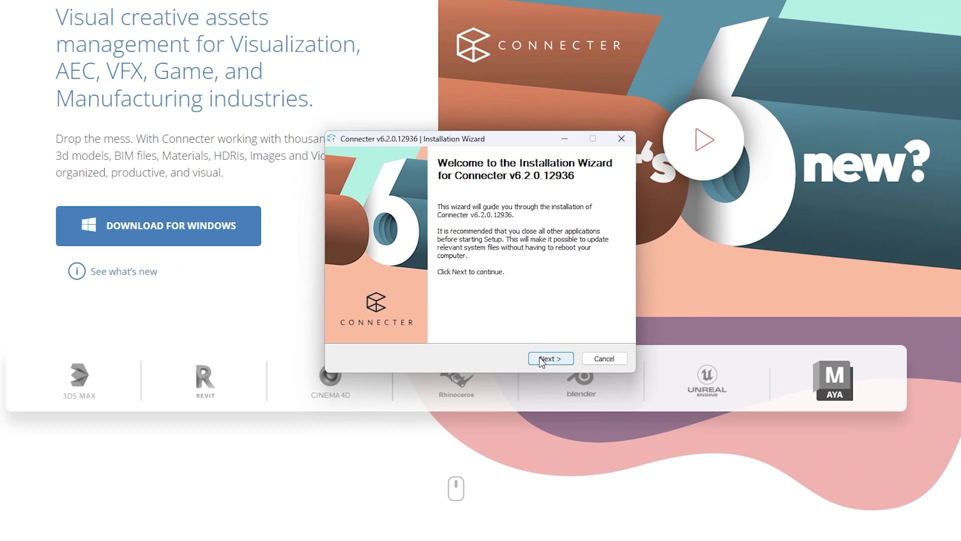
{"action": "left_click", "coordinate": [534, 334]}
{"action": "left_click", "coordinate": [554, 369]}
{"action": "left_click", "coordinate": [545, 372]}
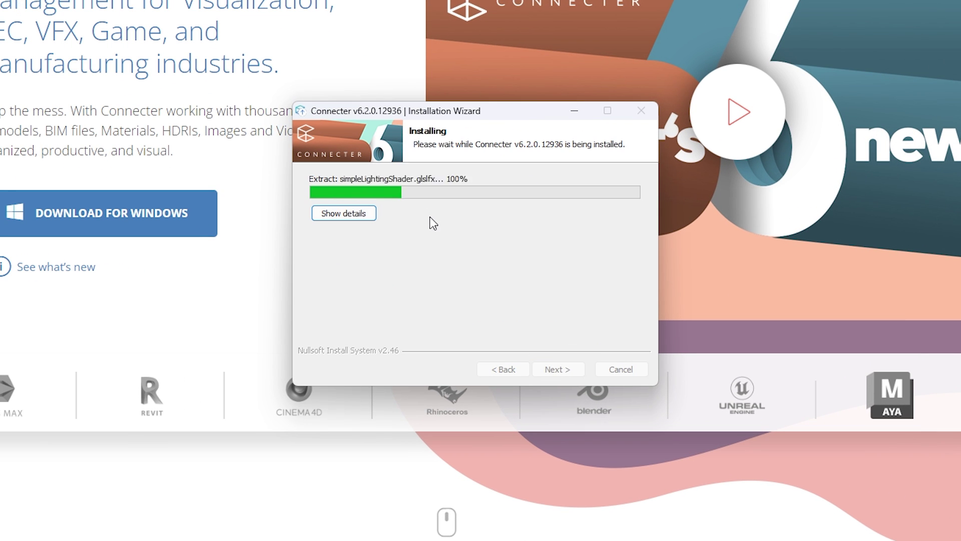
{"action": "left_click", "coordinate": [558, 369]}
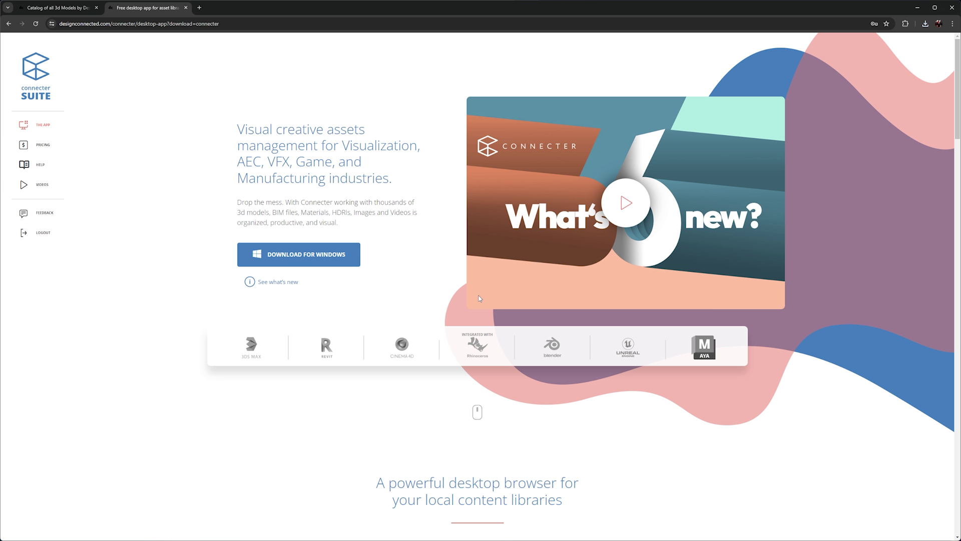
- Launch the installed Connecter desktop app
{"action": "key", "text": "super"}
{"action": "type", "text": "connecter"}
{"action": "key", "text": "Return"}
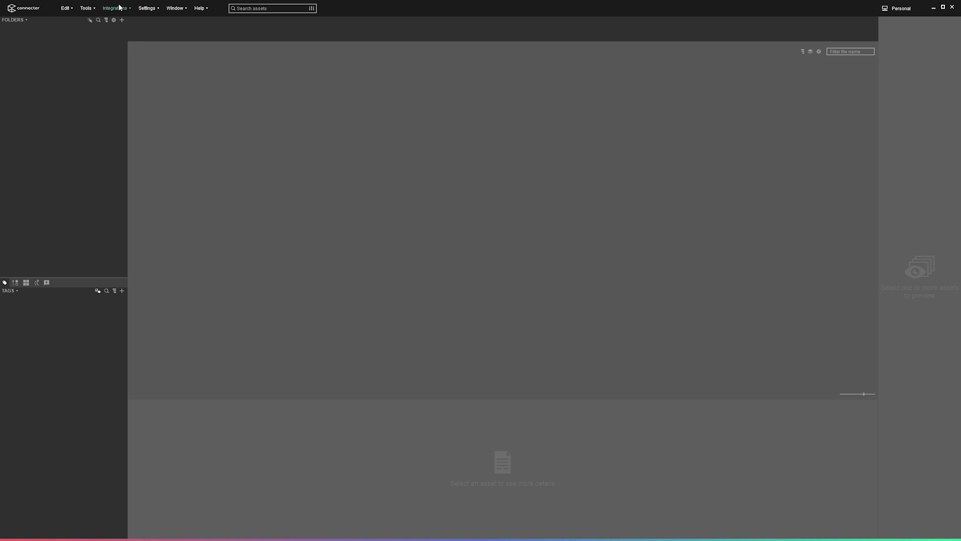
- Install Connecter's 3ds Max integration to all detected 3ds Max locations
{"action": "left_click", "coordinate": [120, 8]}
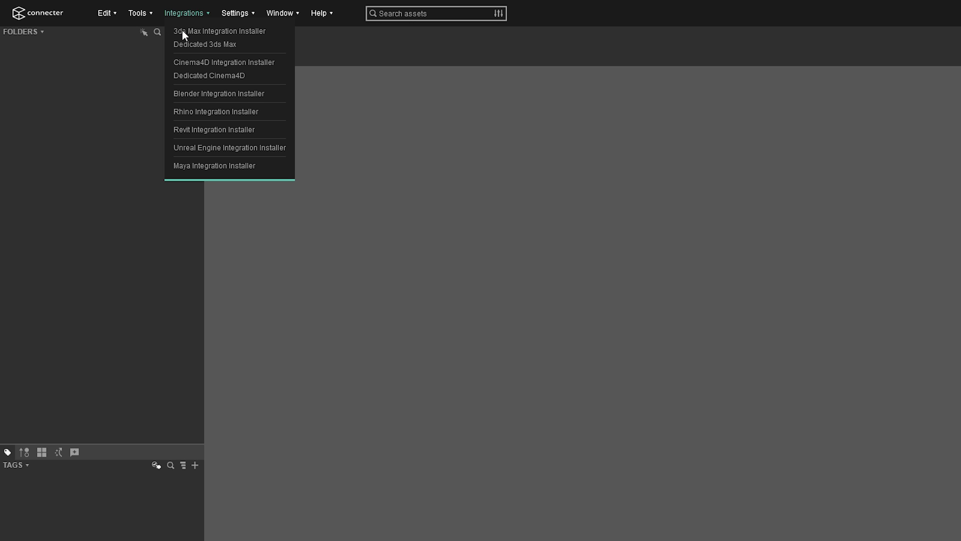
{"action": "left_click", "coordinate": [210, 34]}
{"action": "left_click", "coordinate": [483, 219]}
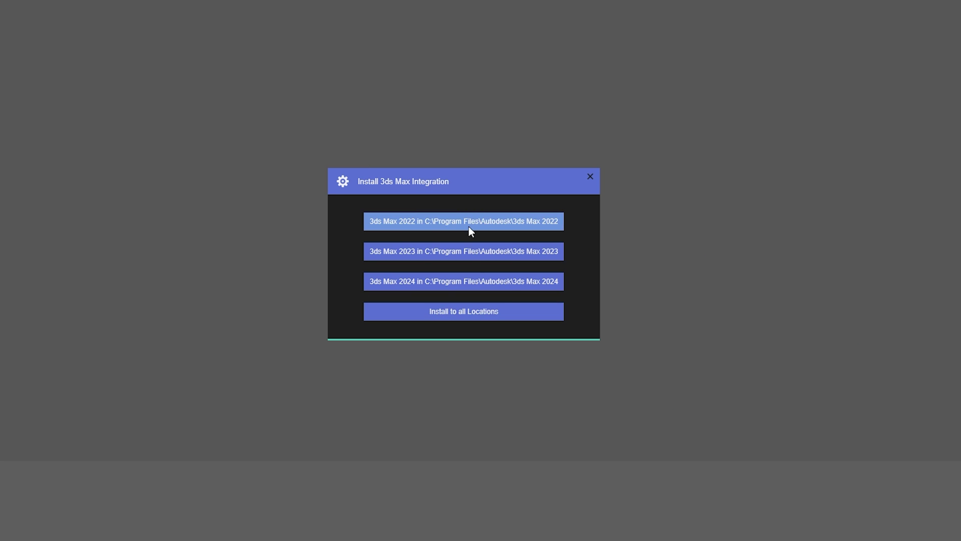
{"action": "left_click", "coordinate": [498, 316]}
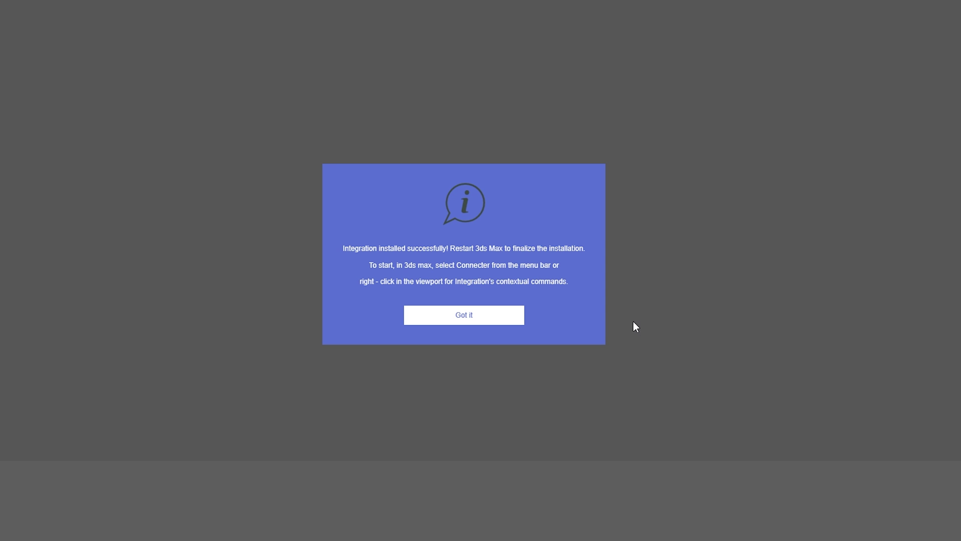
{"action": "left_click", "coordinate": [474, 323]}
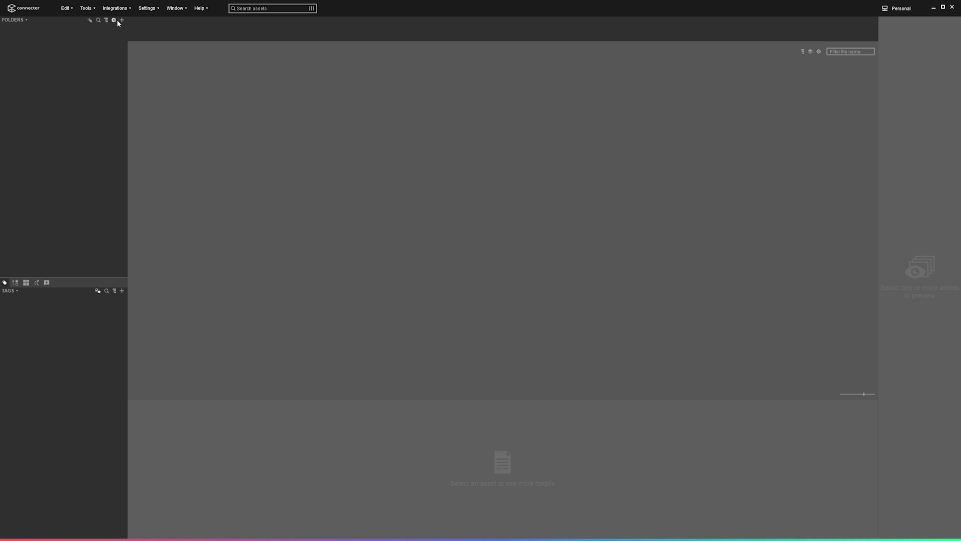
- Set 3ds Max 2024 as the global dedicated 3ds Max version for Connecter
{"action": "left_click", "coordinate": [116, 9]}
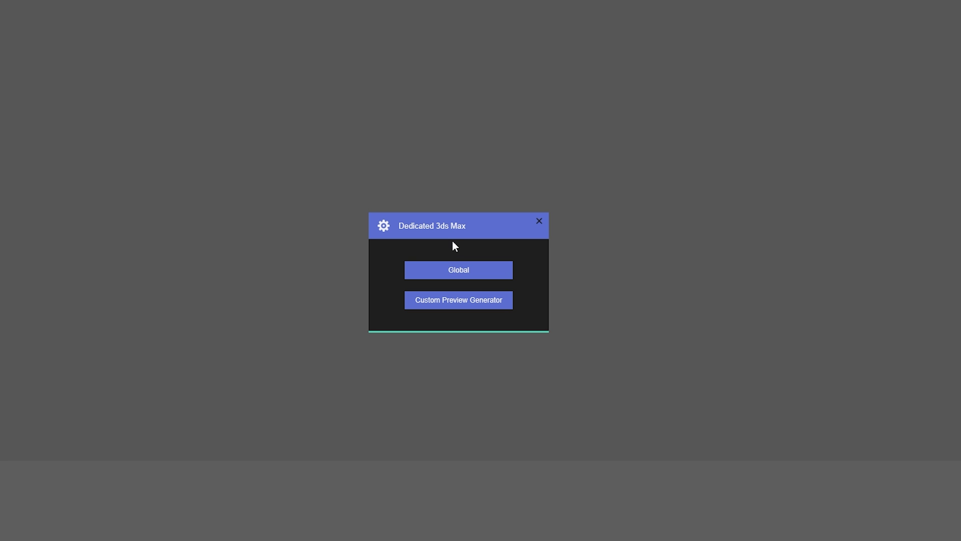
{"action": "left_click", "coordinate": [458, 267]}
{"action": "left_click", "coordinate": [468, 248]}
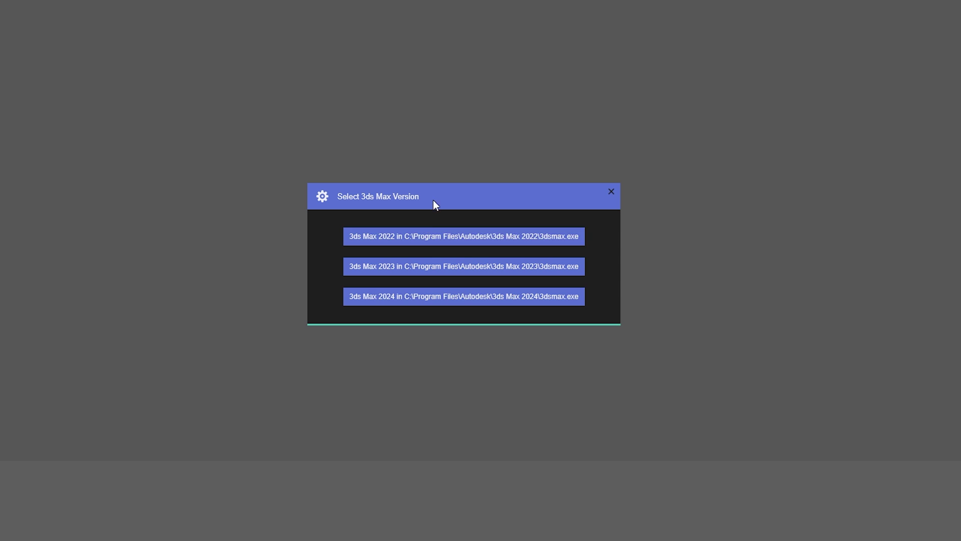
{"action": "left_click", "coordinate": [456, 298]}
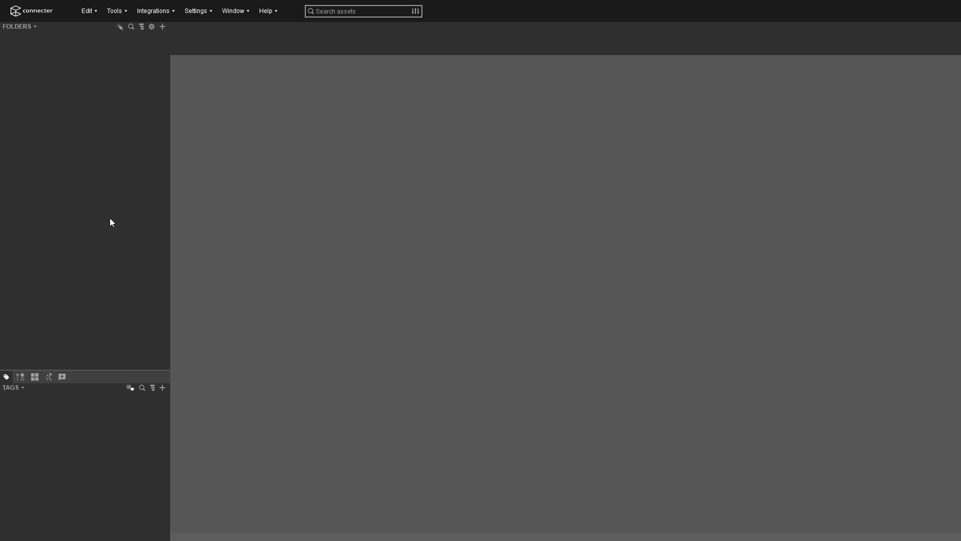
- Add the 3D_ASSETS folder from the BIBLIOTECA_OF3D (O:) drive to Connecter's folders
{"action": "left_click", "coordinate": [161, 28]}
{"action": "left_click_drag", "start_coordinate": [374, 10], "coordinate": [611, 131]}
{"action": "left_click_drag", "start_coordinate": [544, 73], "coordinate": [544, 72]}
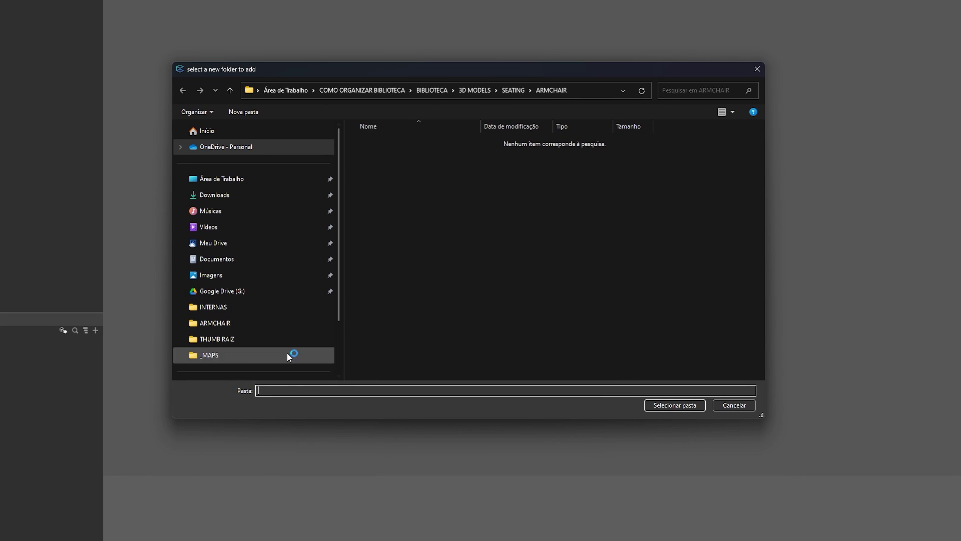
{"action": "scroll", "coordinate": [250, 320], "scroll_direction": "down", "scroll_amount": 3}
{"action": "left_click", "coordinate": [236, 336]}
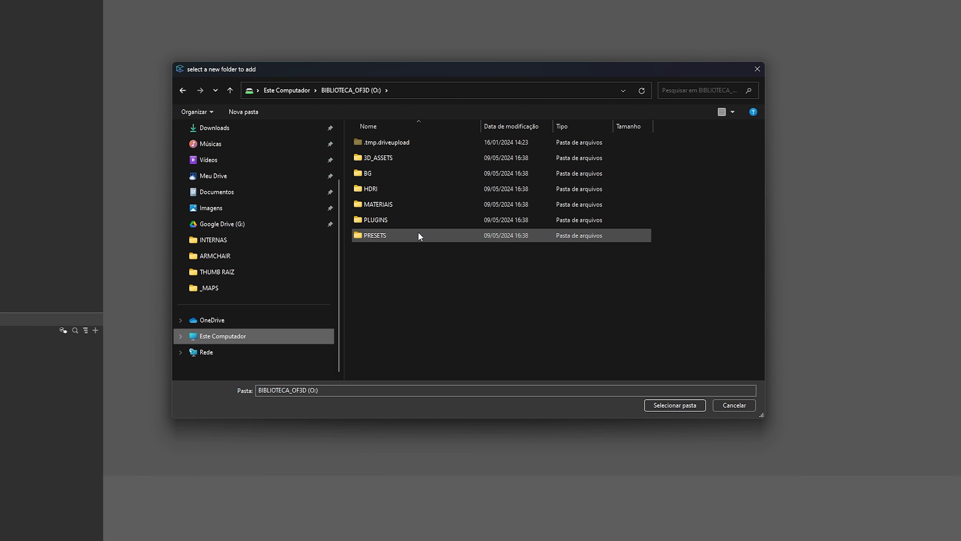
{"action": "left_click", "coordinate": [382, 158]}
{"action": "left_click", "coordinate": [675, 406]}
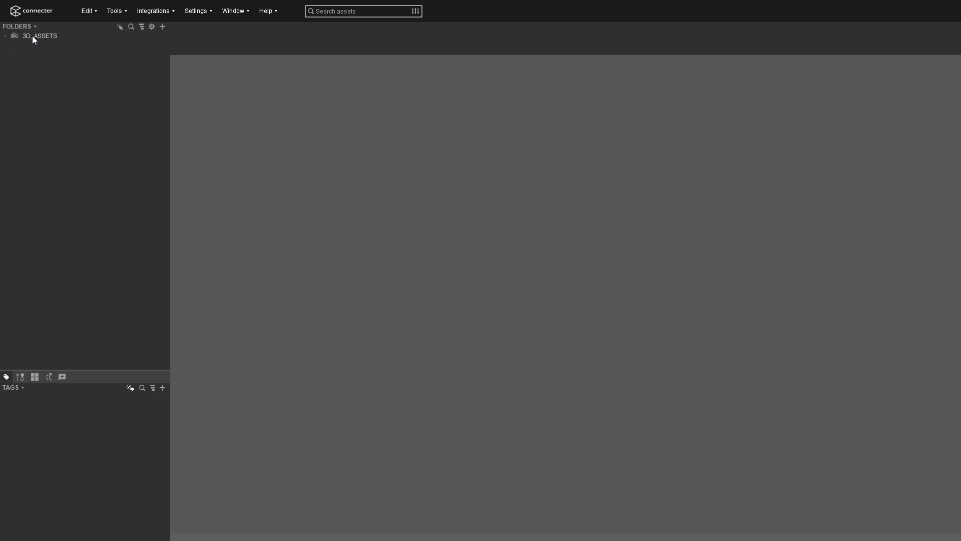
- Expand 3D_ASSETS and its SEATING category, and show the assets in the ARMCHAIRS folder
{"action": "left_click", "coordinate": [6, 37]}
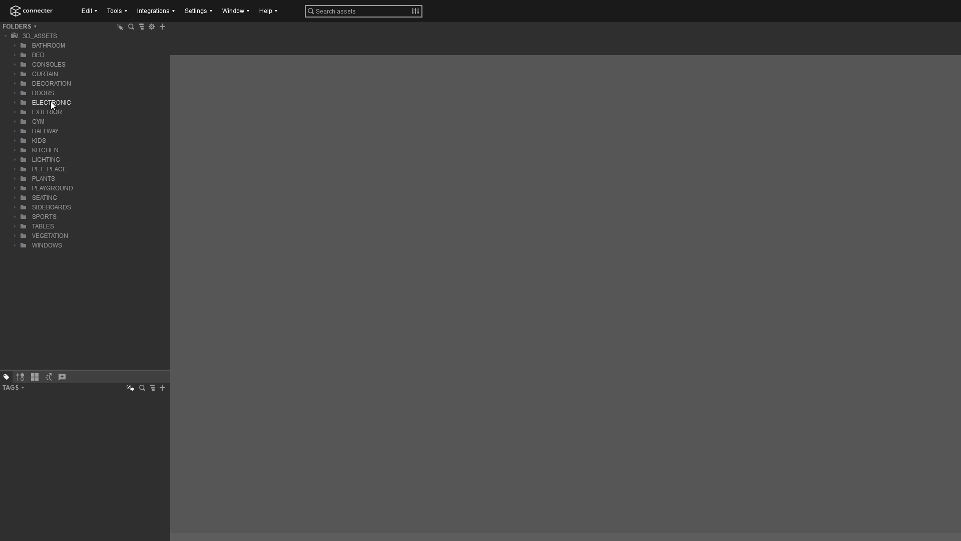
{"action": "left_click", "coordinate": [16, 198]}
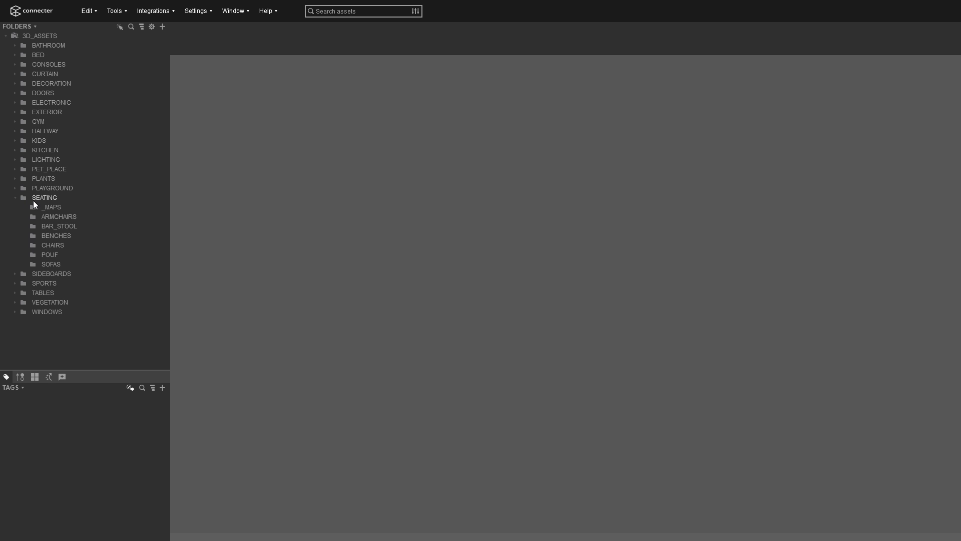
{"action": "left_click", "coordinate": [40, 217]}
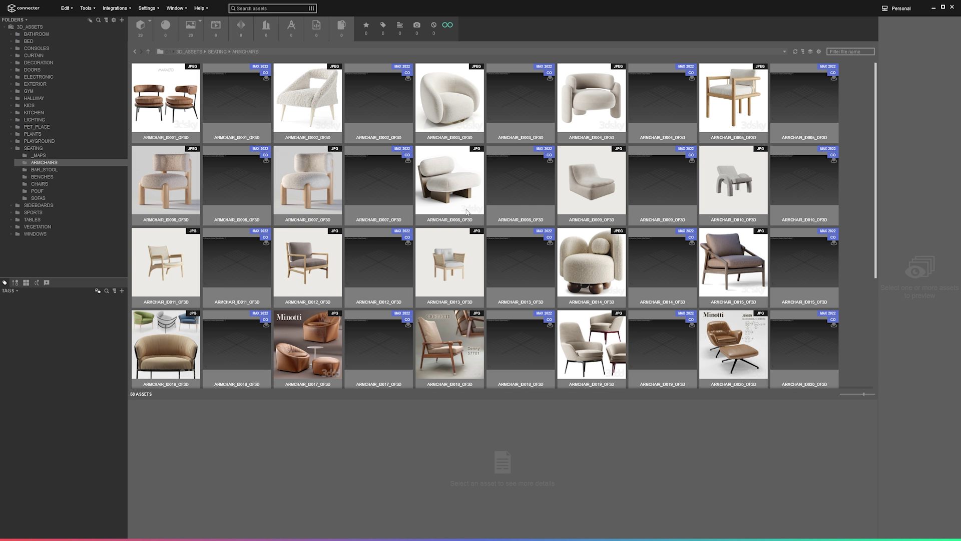
- Show the bitmaps used by the ARMCHAIR_ID001_OF3D 3D asset and return to the ARMCHAIRS folder
{"action": "left_click", "coordinate": [235, 104]}
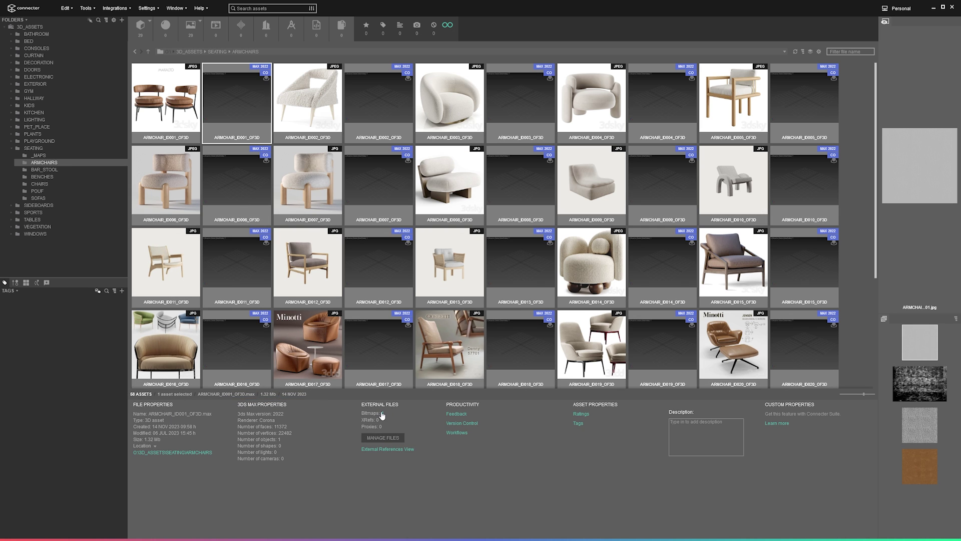
{"action": "left_click", "coordinate": [381, 414]}
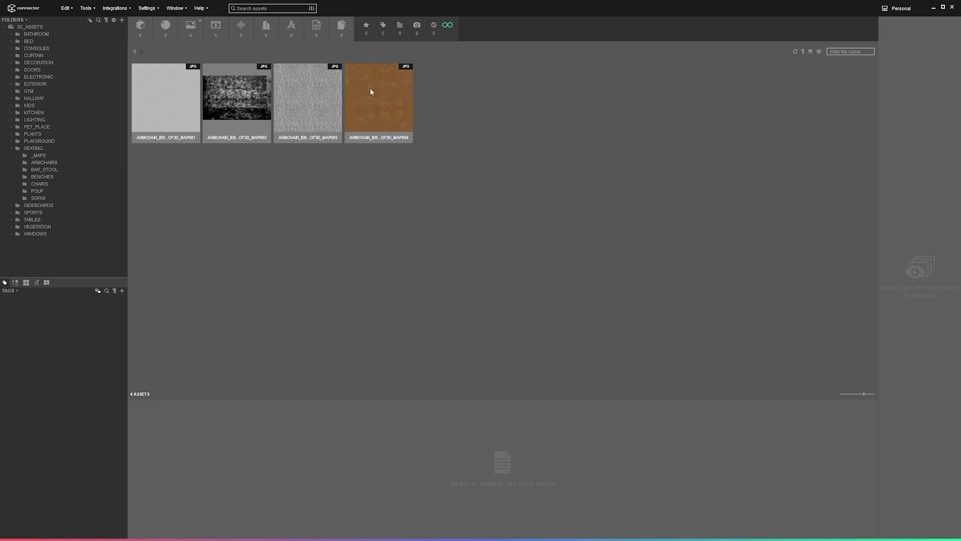
{"action": "left_click", "coordinate": [135, 52]}
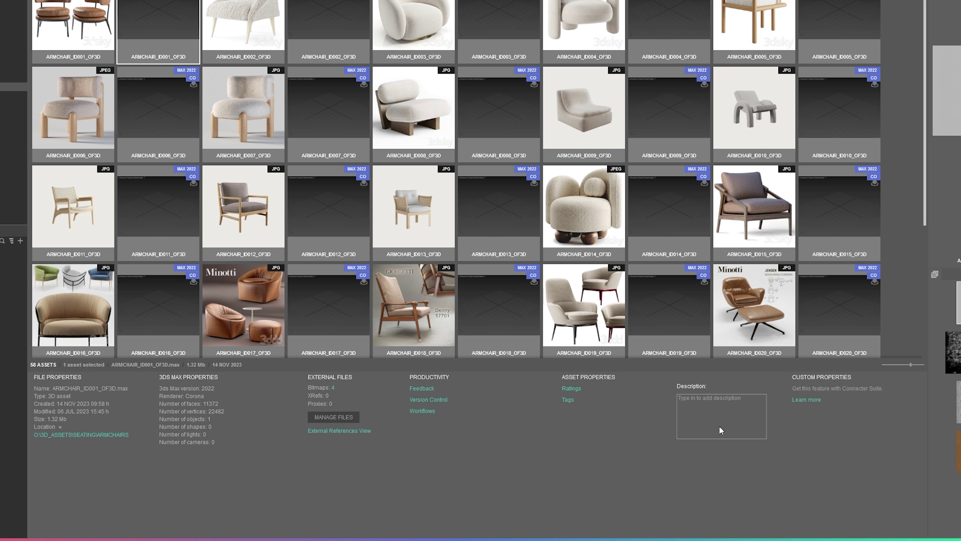
- Add the two-line description "Modelo da Poltrona" and "3dsky" to the ARMCHAIR_ID001_OF3D 3D asset
{"action": "left_click", "coordinate": [705, 402]}
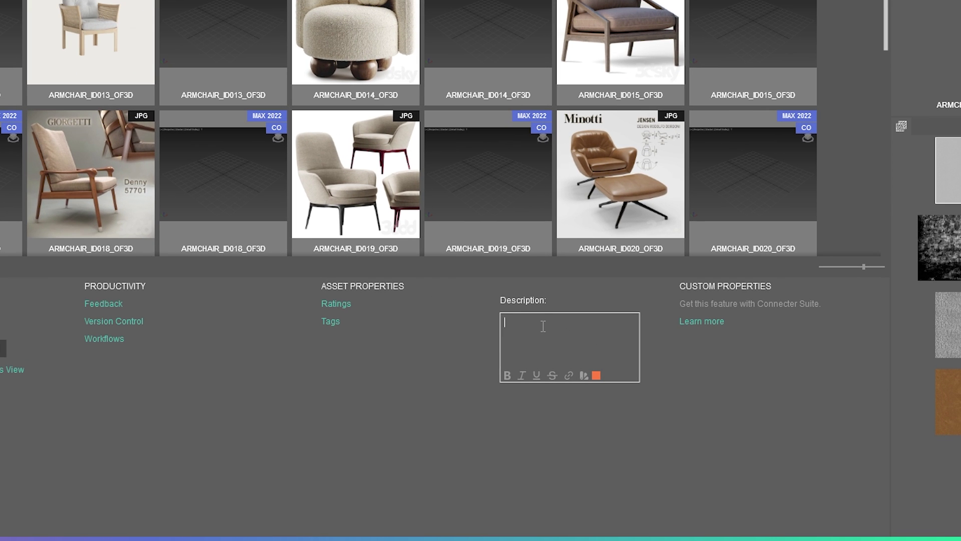
{"action": "type", "text": "Modelo o"}
{"action": "key", "text": "BackSpace"}
{"action": "type", "text": "da Poltrona"}
{"action": "key", "text": "Return"}
{"action": "type", "text": "3dsky"}
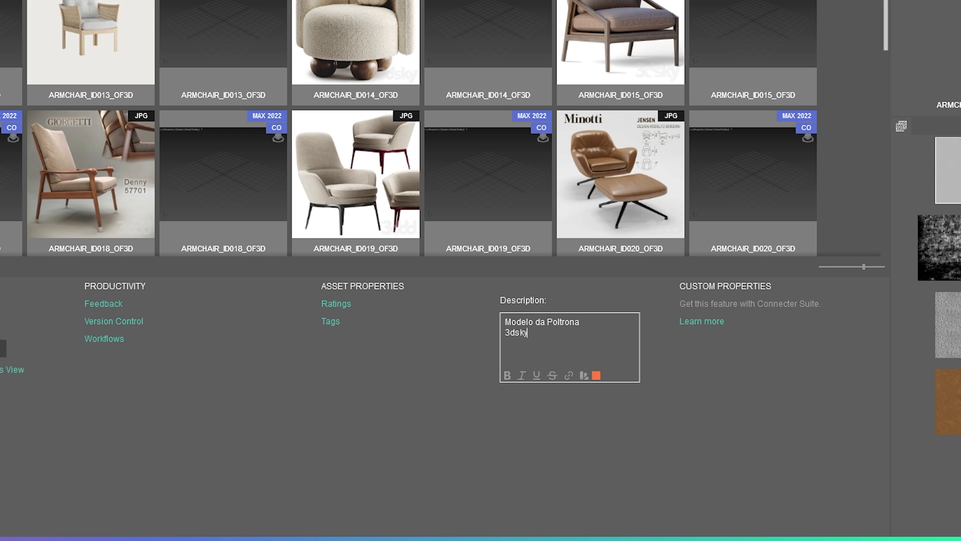
{"action": "key", "text": "Return"}
{"action": "key", "text": "BackSpace"}
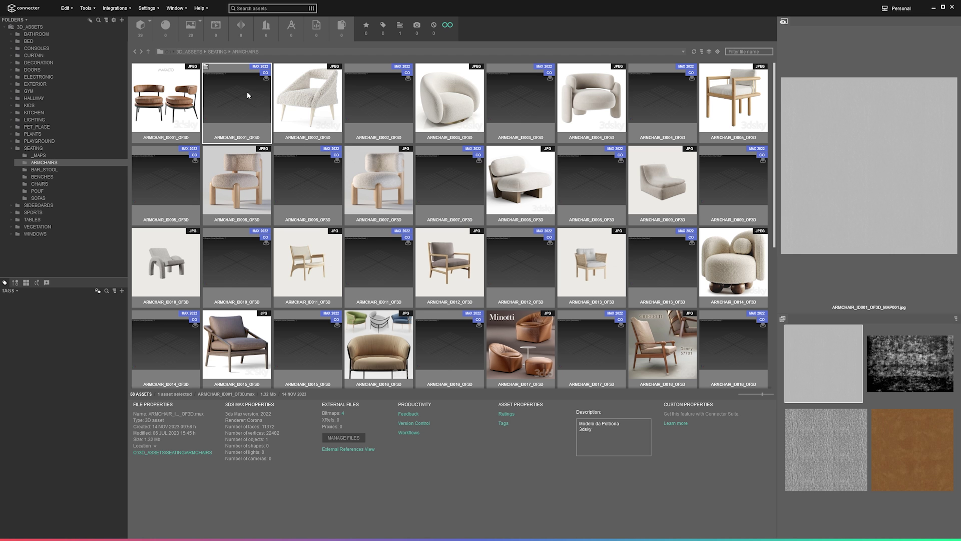
- Examine the texture previews of the ARMCHAIR_ID002_OF3D 3D asset
{"action": "left_click", "coordinate": [378, 106]}
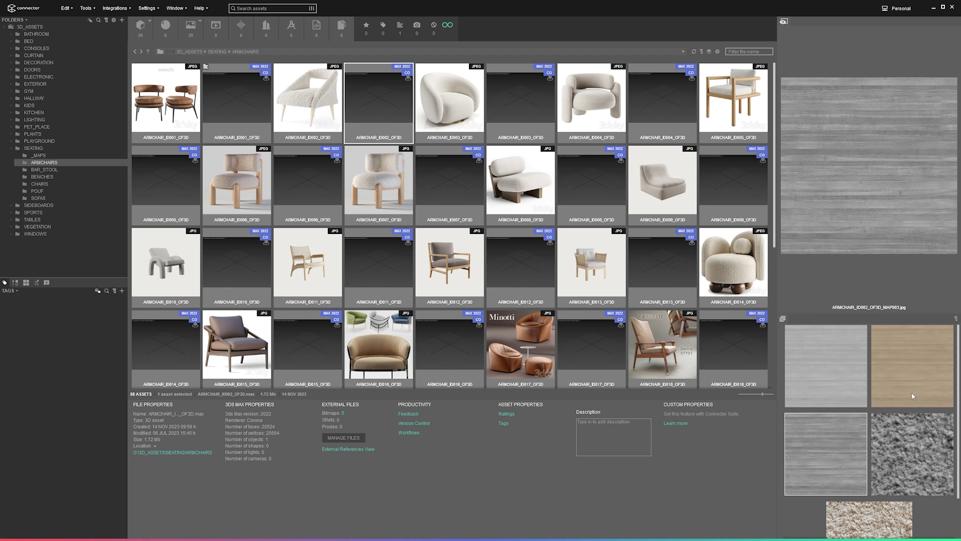
{"action": "scroll", "coordinate": [846, 365], "scroll_direction": "down", "scroll_amount": 3}
{"action": "scroll", "coordinate": [848, 407], "scroll_direction": "up", "scroll_amount": 3}
{"action": "scroll", "coordinate": [827, 484], "scroll_direction": "down", "scroll_amount": 2}
{"action": "scroll", "coordinate": [827, 451], "scroll_direction": "up", "scroll_amount": 2}
- Assign the ARMCHAIR_ID001_OF3D image as the custom preview of the 3D asset with the same name
{"action": "left_click", "coordinate": [225, 94]}
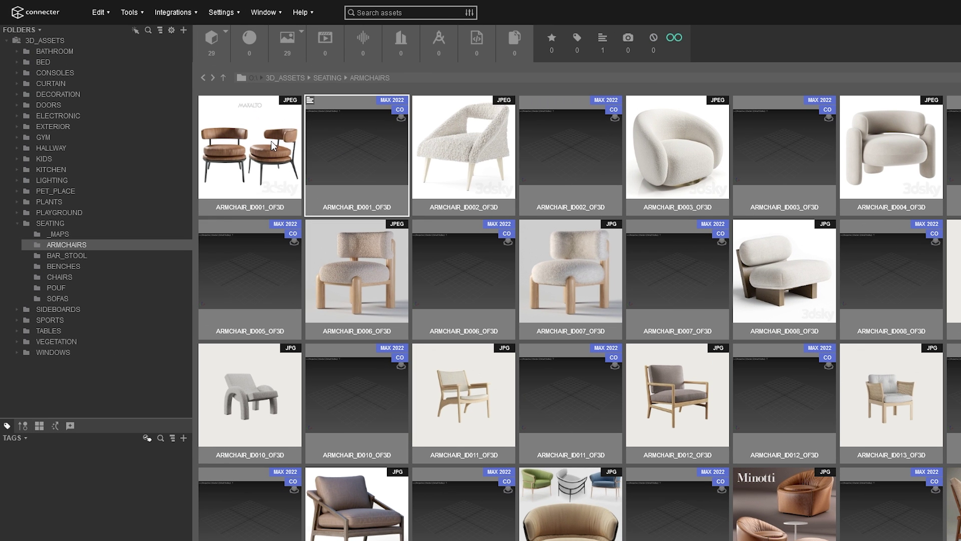
{"action": "left_click", "coordinate": [270, 169]}
{"action": "mouse_move", "coordinate": [269, 174]}
{"action": "left_mouse_down"}
{"action": "mouse_move", "coordinate": [235, 182]}
{"action": "mouse_move", "coordinate": [244, 140]}
{"action": "mouse_move", "coordinate": [266, 188]}
{"action": "mouse_move", "coordinate": [386, 166]}
{"action": "mouse_move", "coordinate": [345, 190]}
{"action": "mouse_move", "coordinate": [377, 184]}
{"action": "left_mouse_up"}
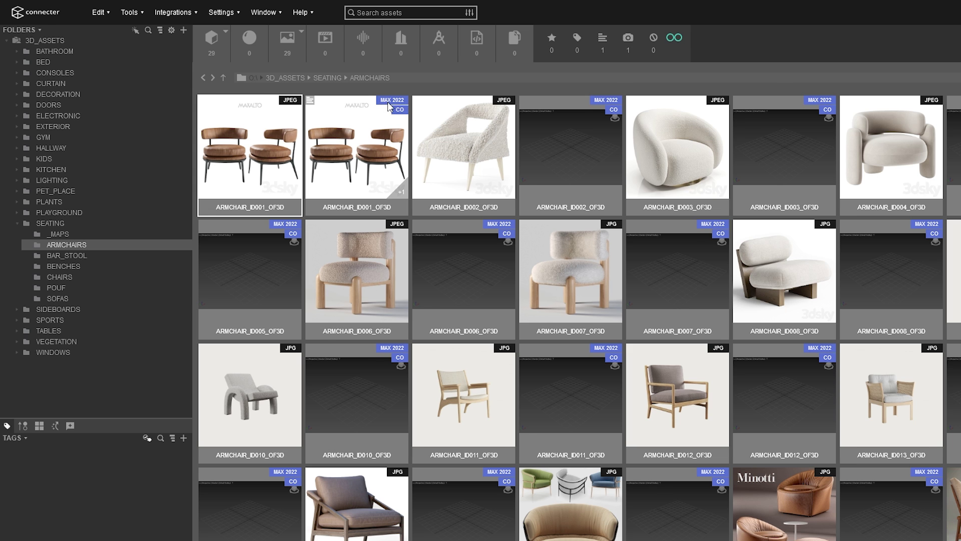
{"action": "left_click", "coordinate": [360, 158]}
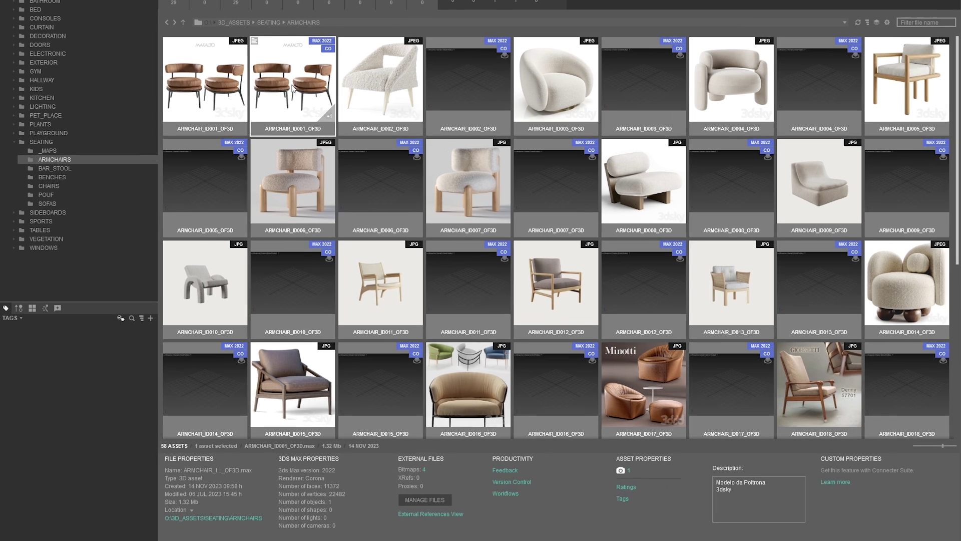
- Remove the custom preview from the ARMCHAIR_ID001_OF3D 3D asset
{"action": "right_click", "coordinate": [216, 102]}
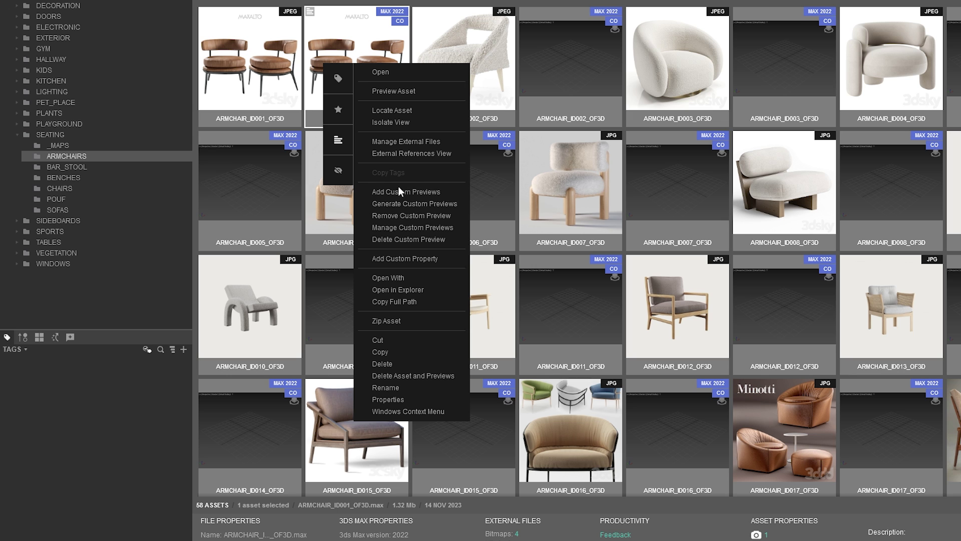
{"action": "left_click", "coordinate": [397, 218]}
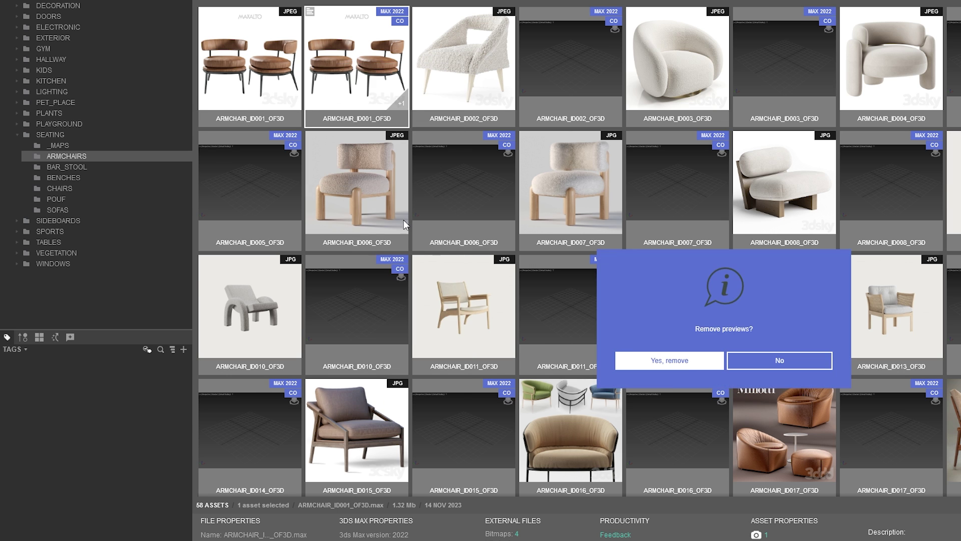
{"action": "key", "text": "Return"}
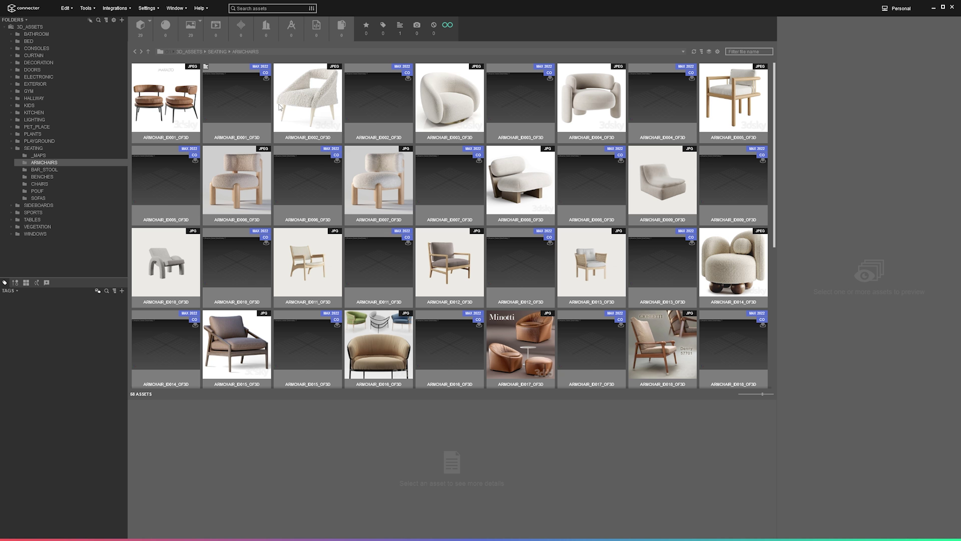
- Start Auto-assign Previews for the ARMCHAIRS folder with ARMCHAIR_ID001_OF3D.max as the sample asset
{"action": "scroll", "coordinate": [292, 168], "scroll_direction": "down", "scroll_amount": 5}
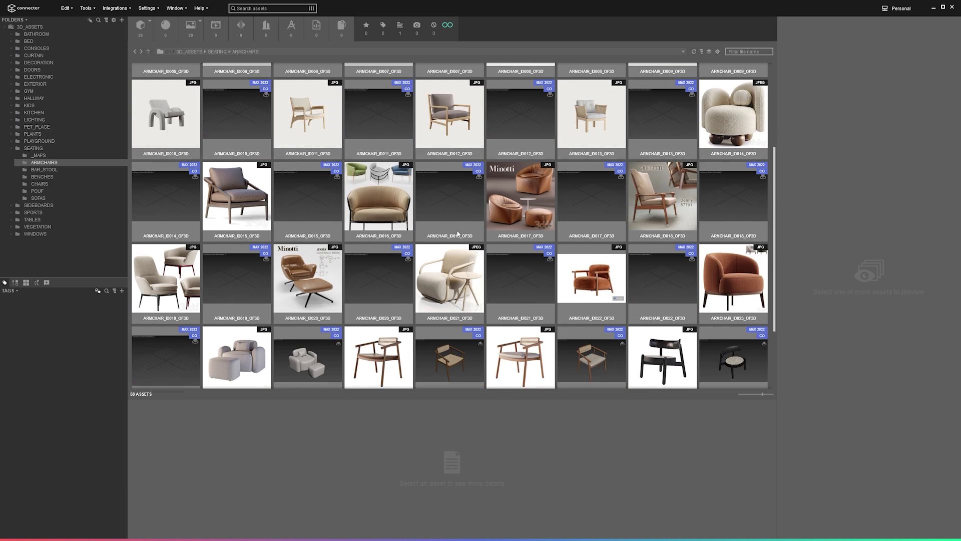
{"action": "scroll", "coordinate": [415, 222], "scroll_direction": "up", "scroll_amount": 5}
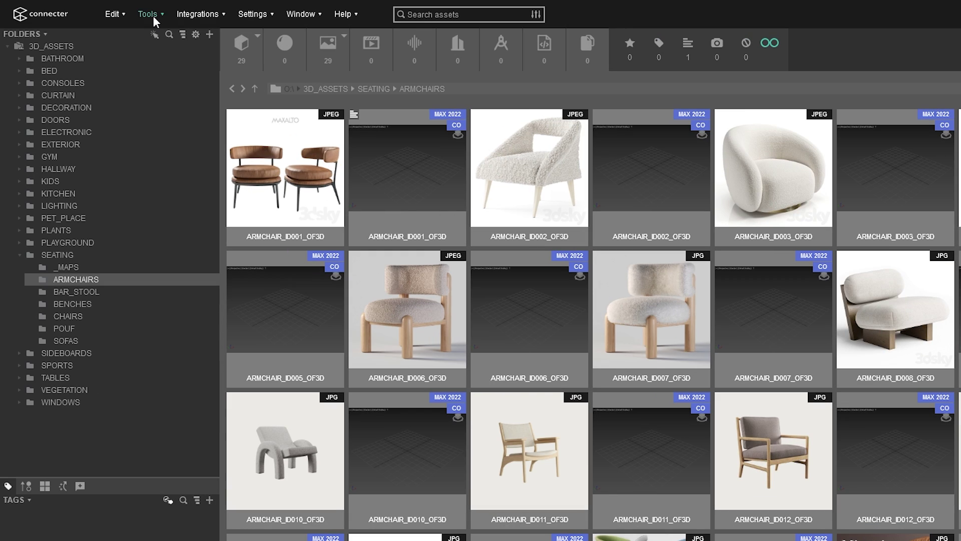
{"action": "left_click", "coordinate": [89, 9]}
{"action": "left_click", "coordinate": [179, 52]}
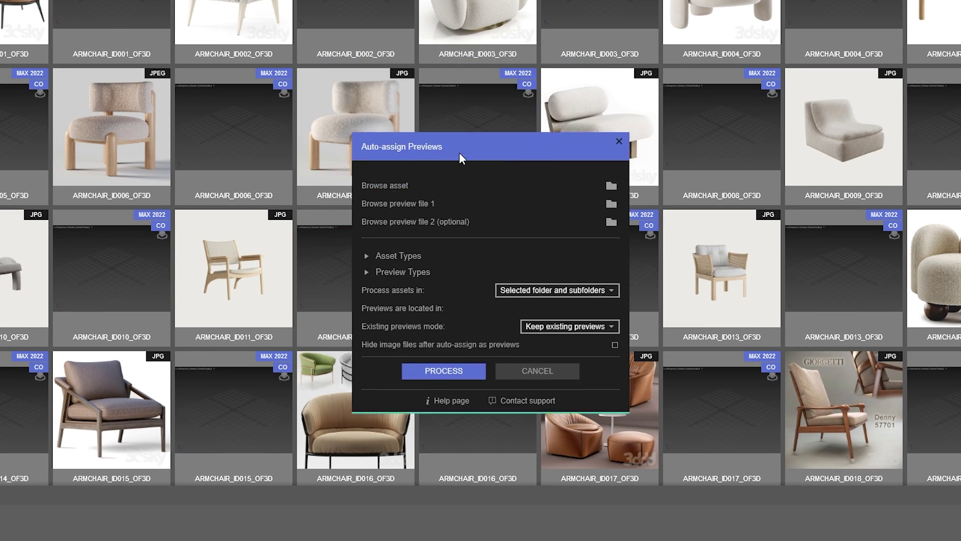
{"action": "left_click_drag", "start_coordinate": [458, 152], "coordinate": [419, 89]}
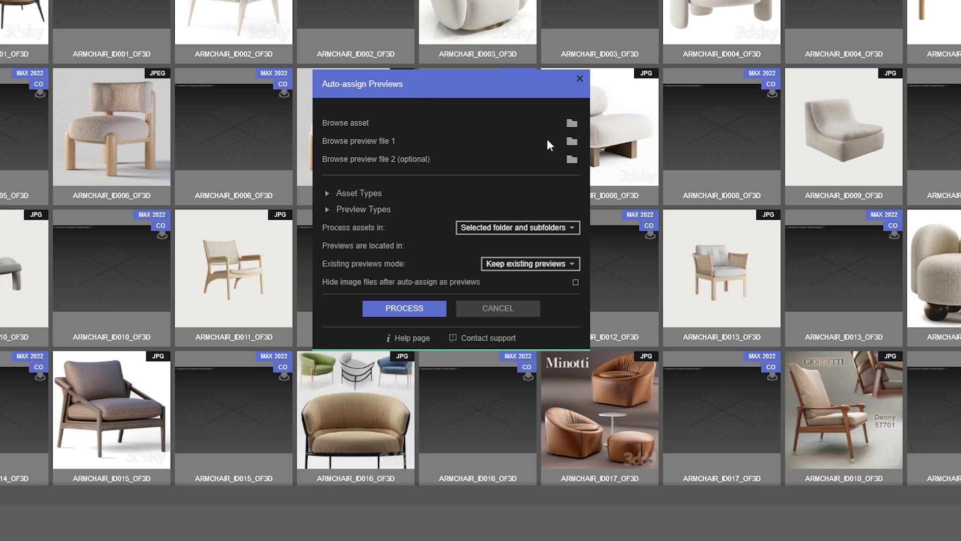
{"action": "left_click", "coordinate": [569, 123]}
{"action": "left_click_drag", "start_coordinate": [594, 81], "coordinate": [451, 65]}
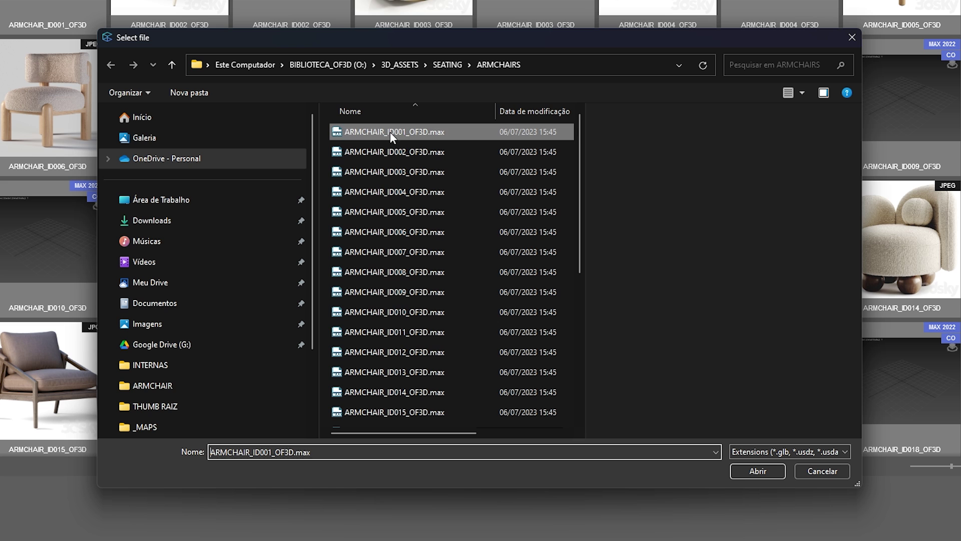
{"action": "left_click", "coordinate": [364, 133]}
{"action": "left_click", "coordinate": [760, 470]}
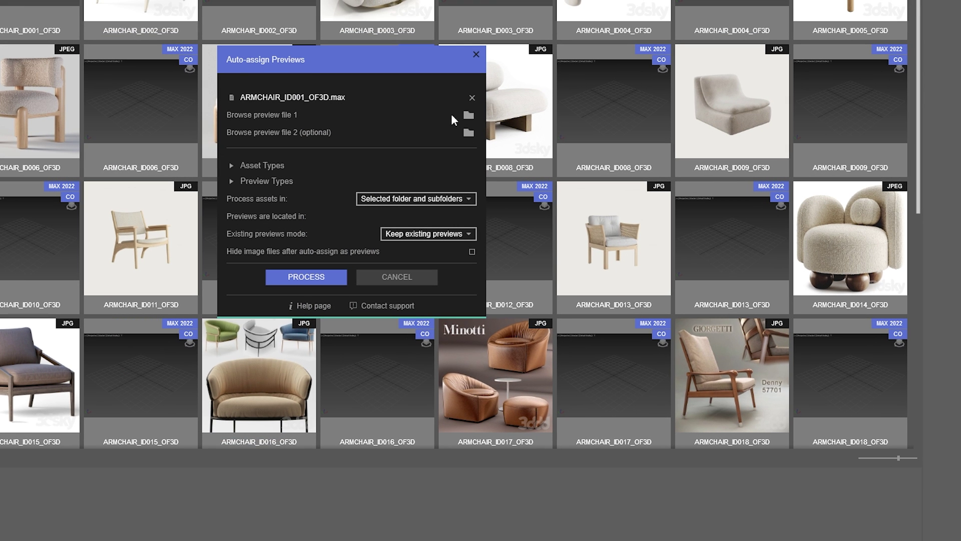
- Set ARMCHAIR_ID001_OF3D.jpeg as preview file 1 and process the folder with image files hidden after auto-assignment
{"action": "left_click", "coordinate": [467, 119]}
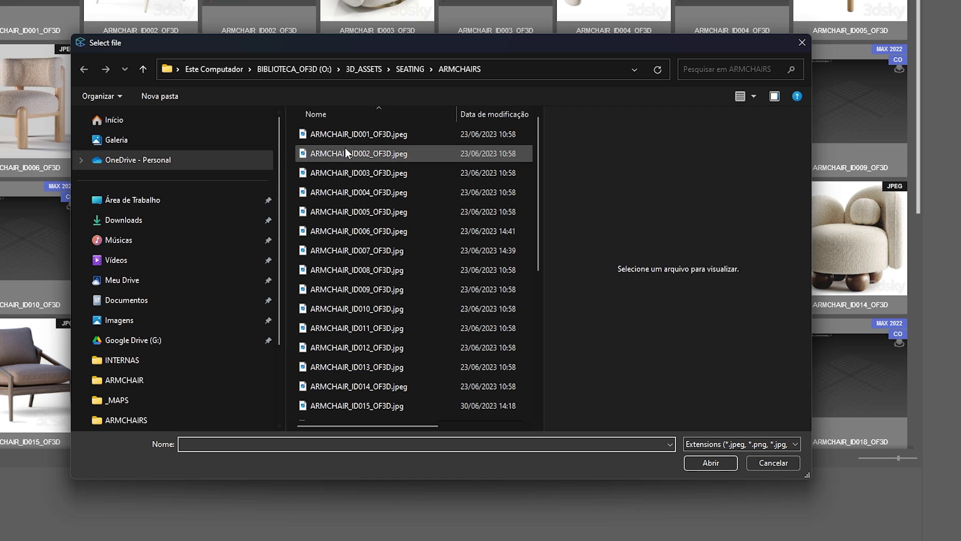
{"action": "left_click", "coordinate": [322, 133]}
{"action": "left_click", "coordinate": [701, 467]}
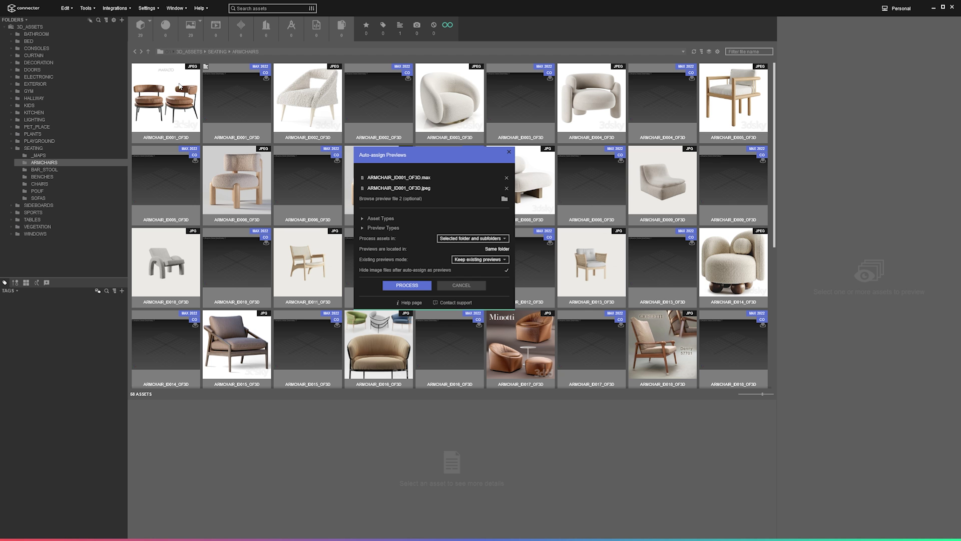
{"action": "left_click", "coordinate": [409, 286]}
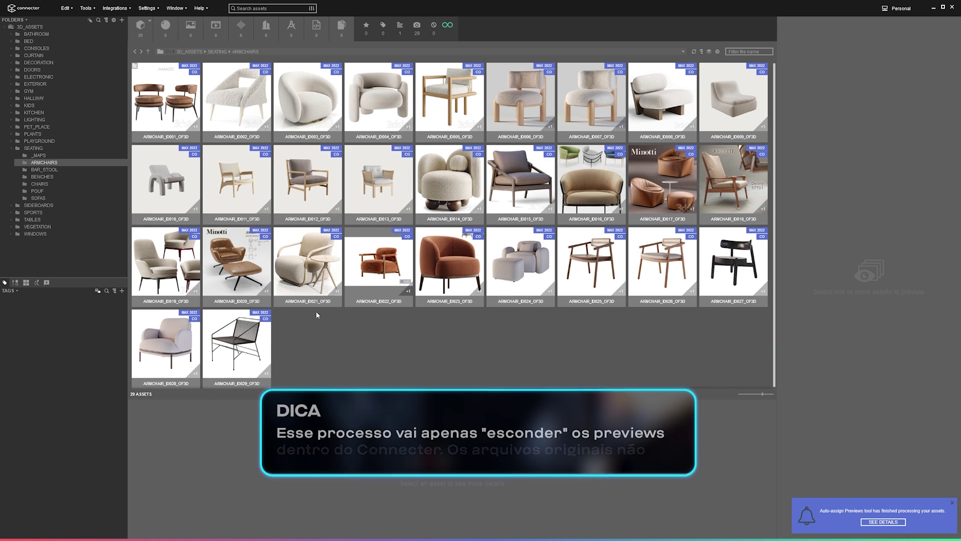
- Merge ARMCHAIR_ID004_OF3D from Connecter into the 3ds Max perspective view and place seven copies in rows across the grid
{"action": "left_click", "coordinate": [174, 92]}
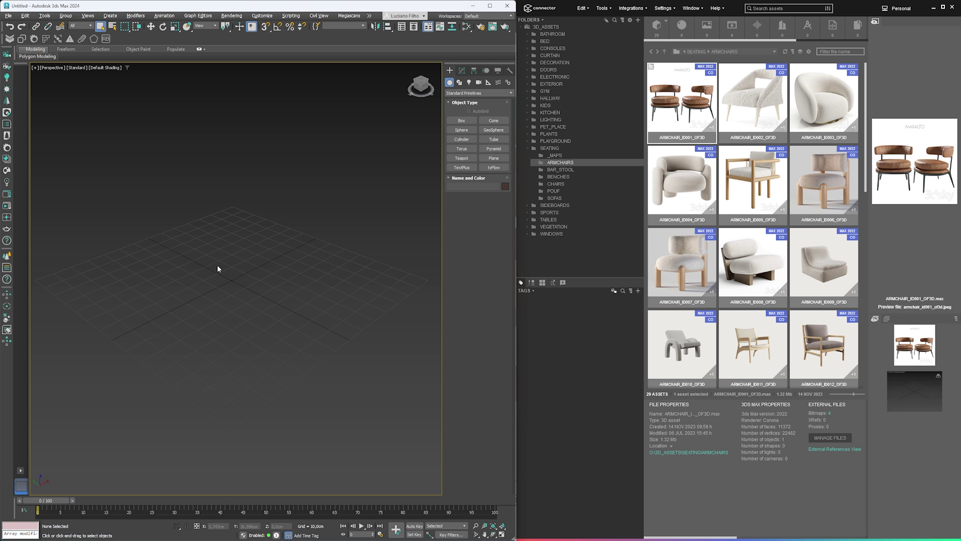
{"action": "left_click_drag", "start_coordinate": [683, 183], "coordinate": [228, 262]}
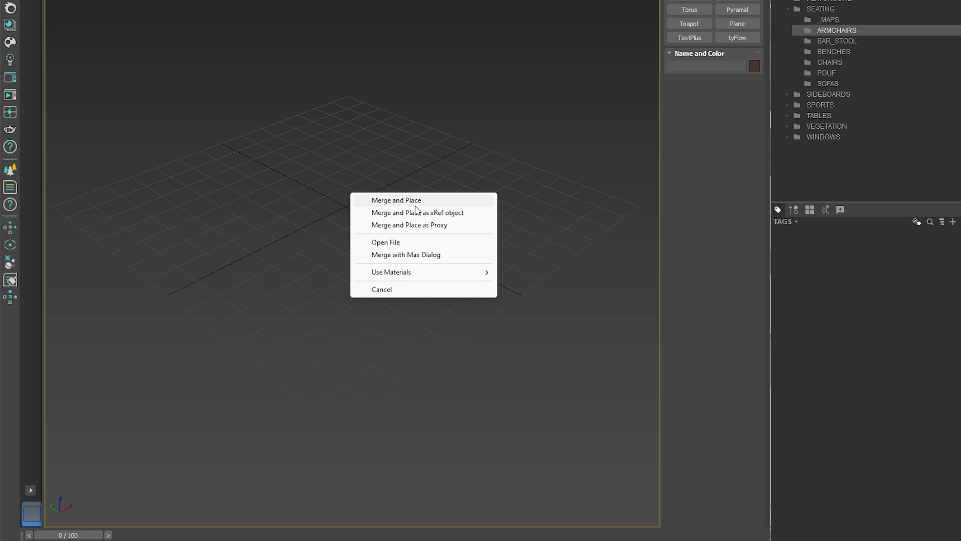
{"action": "left_click", "coordinate": [416, 204]}
{"action": "scroll", "coordinate": [156, 239], "scroll_direction": "down", "scroll_amount": 4}
{"action": "left_click", "coordinate": [162, 232]}
{"action": "left_click", "coordinate": [294, 232]}
{"action": "left_click", "coordinate": [410, 176]}
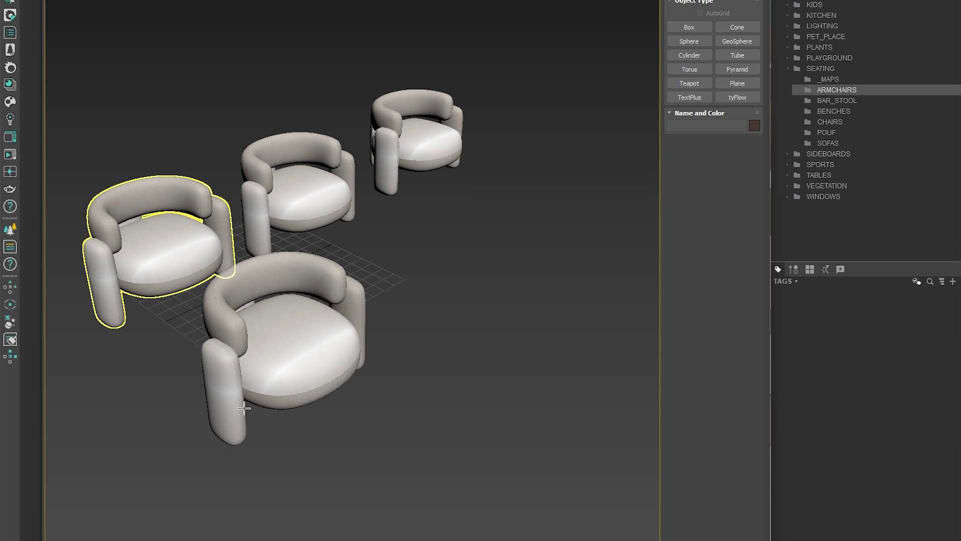
{"action": "left_click", "coordinate": [221, 439]}
{"action": "left_click", "coordinate": [378, 333]}
{"action": "left_click", "coordinate": [508, 247]}
{"action": "left_click", "coordinate": [602, 181]}
{"action": "right_click", "coordinate": [568, 283]}
- Inspect one placed armchair's modifier settings and clear the selection
{"action": "scroll", "coordinate": [547, 308], "scroll_direction": "down", "scroll_amount": 5}
{"action": "left_click", "coordinate": [534, 268]}
{"action": "scroll", "coordinate": [546, 253], "scroll_direction": "up", "scroll_amount": 4}
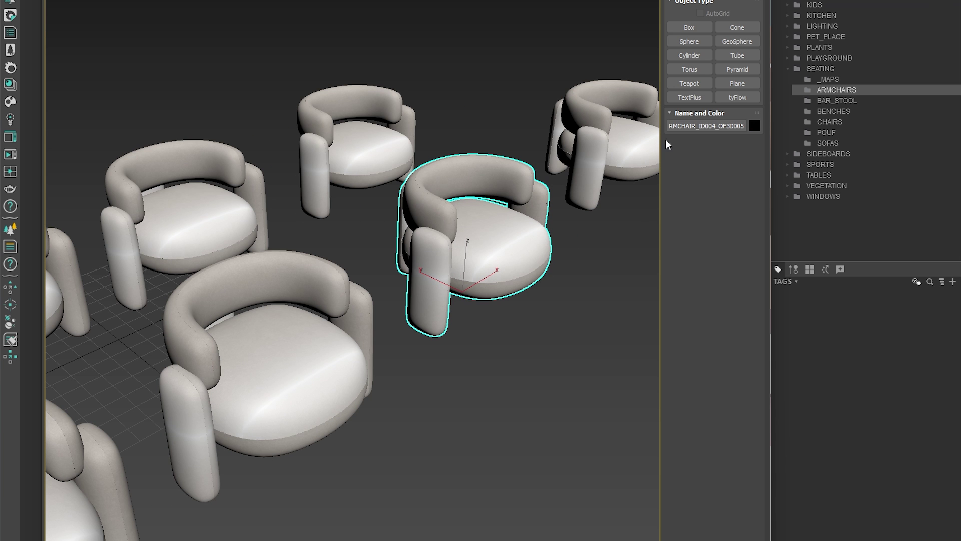
{"action": "left_click", "coordinate": [461, 70]}
{"action": "scroll", "coordinate": [416, 353], "scroll_direction": "down", "scroll_amount": 4}
{"action": "middle_click_drag", "start_coordinate": [415, 353], "coordinate": [423, 397], "text": "alt"}
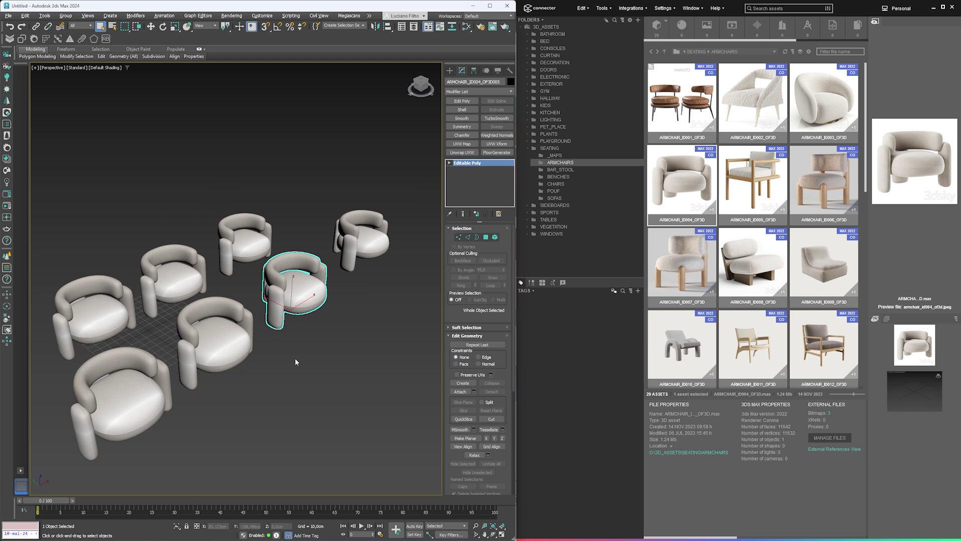
{"action": "middle_click_drag", "start_coordinate": [283, 371], "coordinate": [310, 343], "text": "alt"}
{"action": "left_click", "coordinate": [302, 360]}
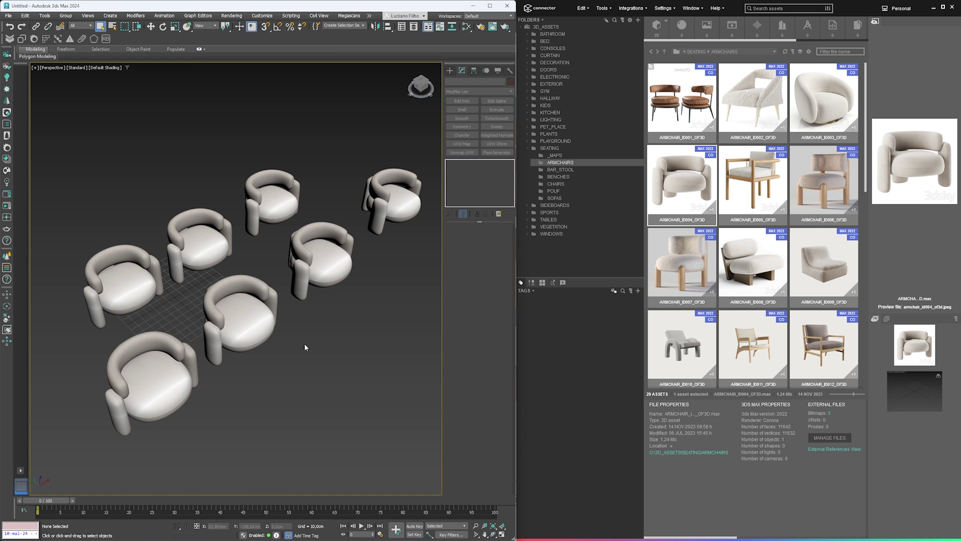
- Replace ARMCHAIR_ID004_OF3D and all its instances with ARMCHAIR_ID001_OF3D, aligned minimum to minimum and inheriting the target rotation
{"action": "left_click_drag", "start_coordinate": [716, 98], "coordinate": [128, 289]}
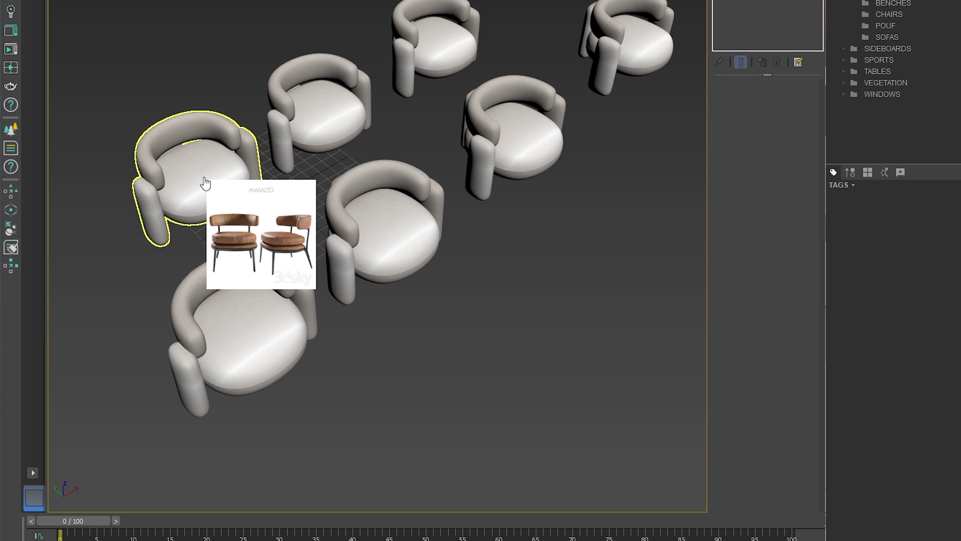
{"action": "left_click_drag", "start_coordinate": [205, 183], "coordinate": [203, 181]}
{"action": "mouse_move", "coordinate": [248, 235]}
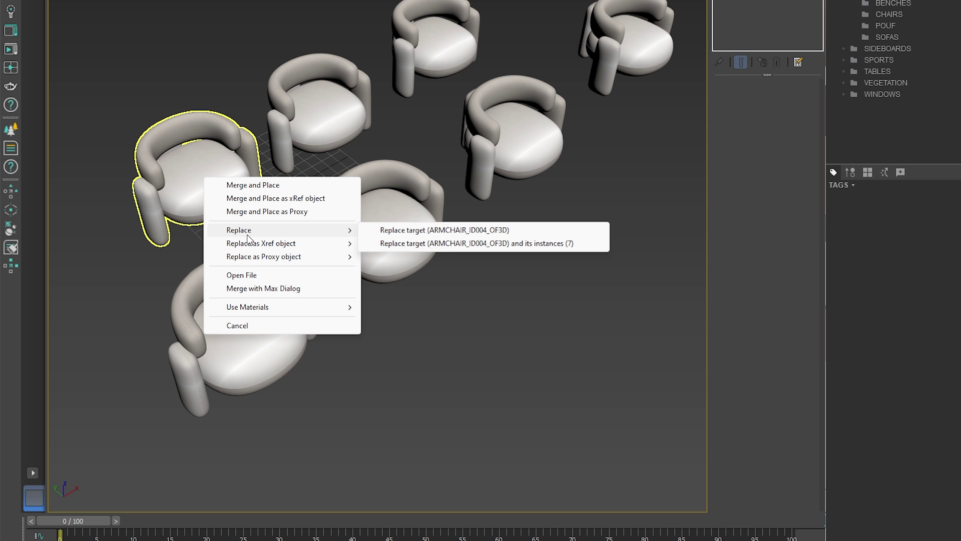
{"action": "left_click", "coordinate": [443, 230]}
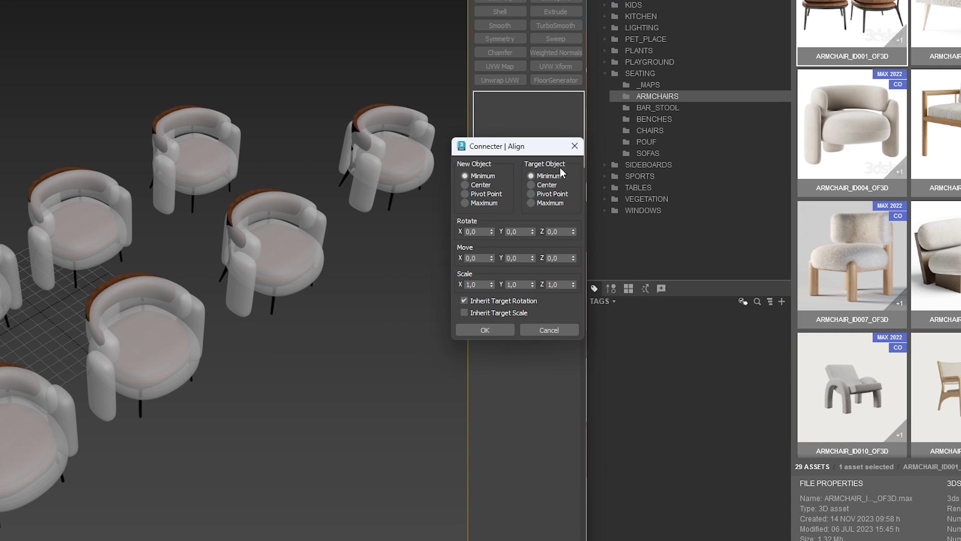
{"action": "left_click", "coordinate": [485, 334]}
{"action": "mouse_move", "coordinate": [224, 338]}
{"action": "middle_mouse_down", "text": "alt"}
{"action": "mouse_move", "coordinate": [239, 270]}
{"action": "mouse_move", "coordinate": [239, 330]}
{"action": "middle_mouse_up", "text": "alt"}
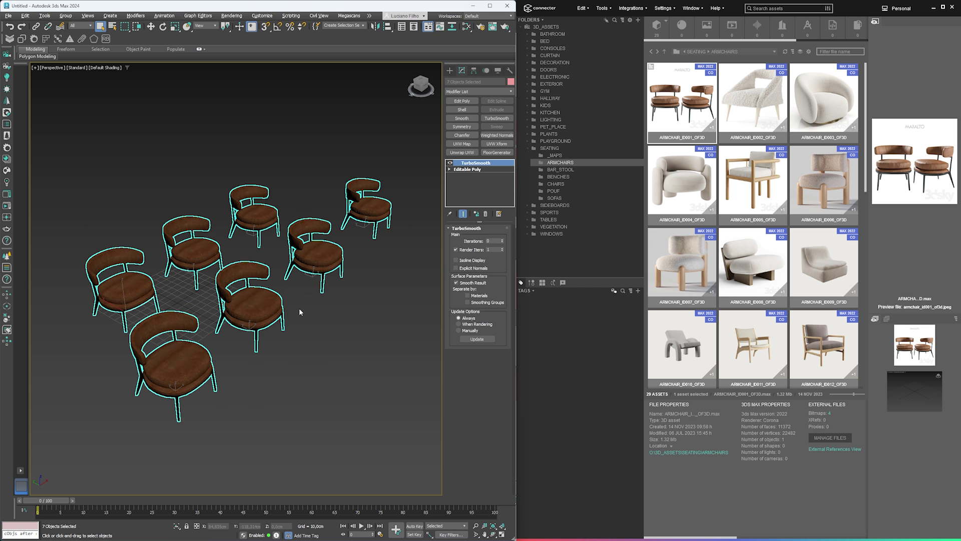
{"action": "left_click", "coordinate": [344, 355]}
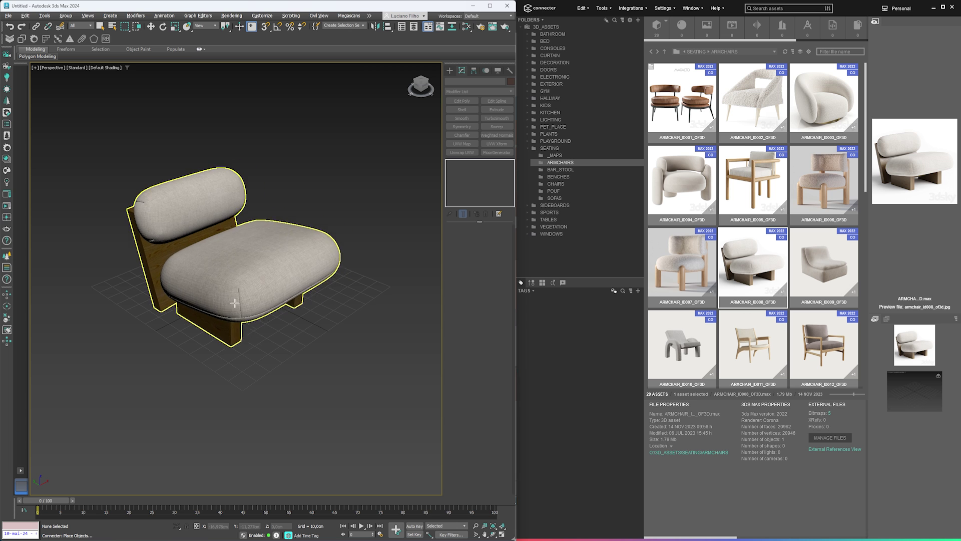
- Rotate the ARMCHAIR_ID008_OF3D model through four turns during placement and place it near the grid's centre
{"action": "key", "text": "Right"}
{"action": "key", "text": "Right"}
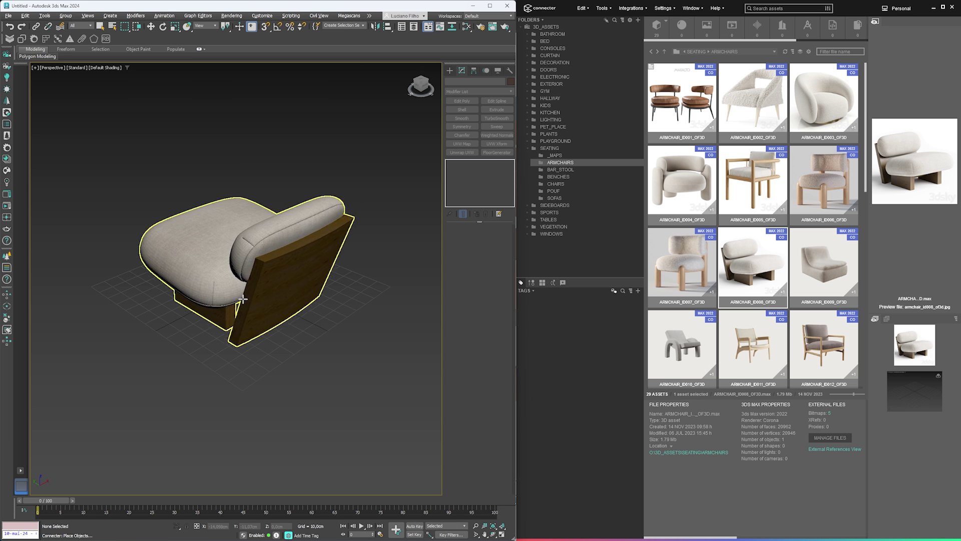
{"action": "key", "text": "Right"}
{"action": "key", "text": "Right"}
{"action": "left_click", "coordinate": [299, 335]}
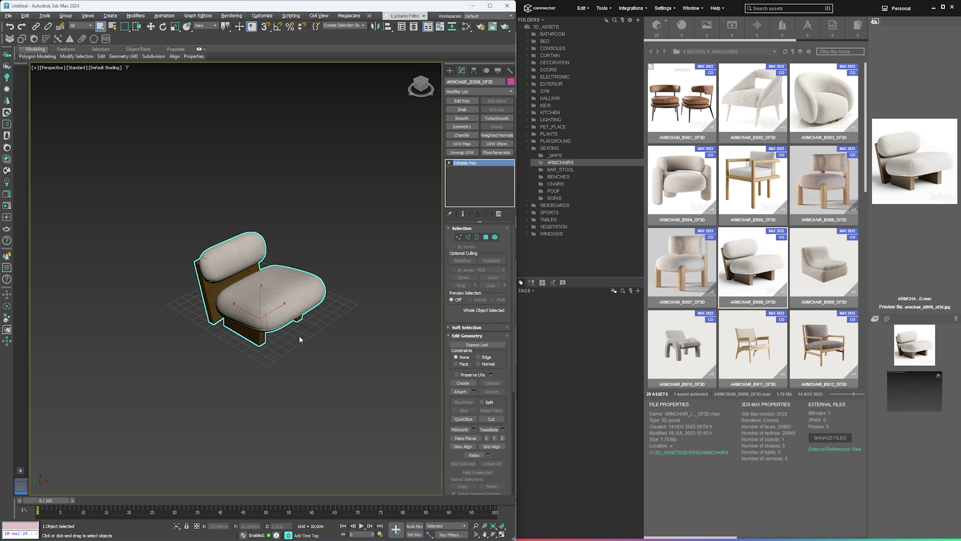
{"action": "mouse_move", "coordinate": [293, 338]}
{"action": "middle_mouse_down", "text": "alt"}
{"action": "mouse_move", "coordinate": [286, 341]}
{"action": "mouse_move", "coordinate": [299, 345]}
{"action": "middle_mouse_up", "text": "alt"}
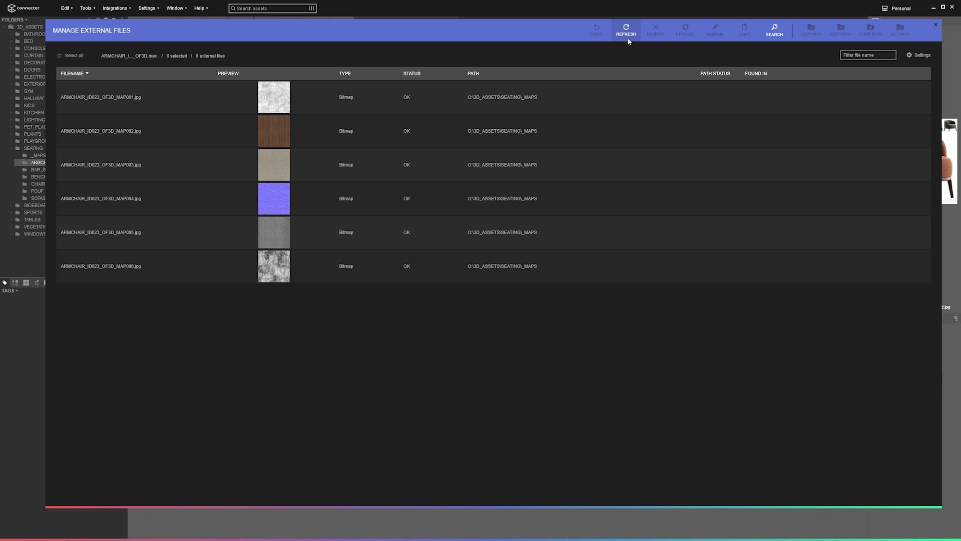
- Close the external files manager and widen the preview pane to enlarge the ARMCHAIR_ID023_OF3D preview image
{"action": "left_click", "coordinate": [935, 26]}
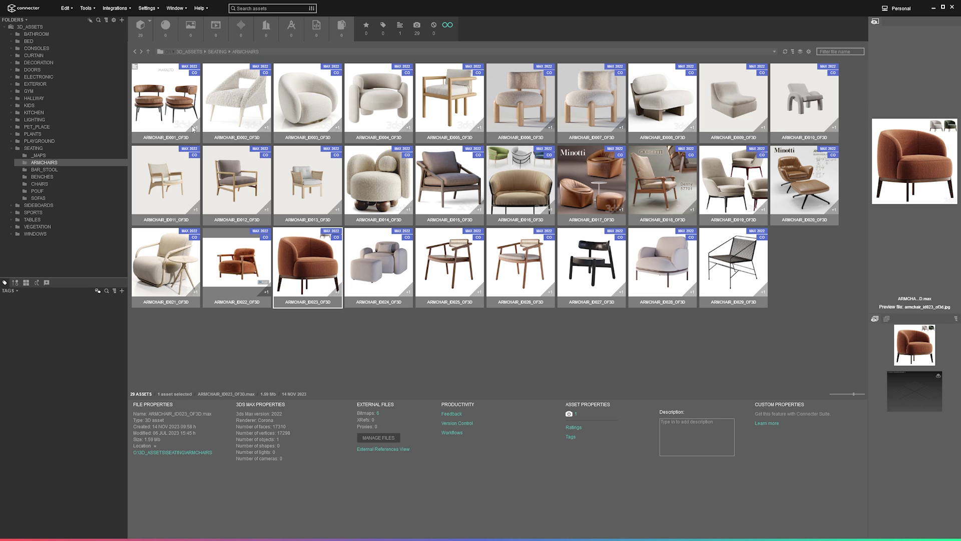
{"action": "left_click_drag", "start_coordinate": [869, 234], "coordinate": [765, 270]}
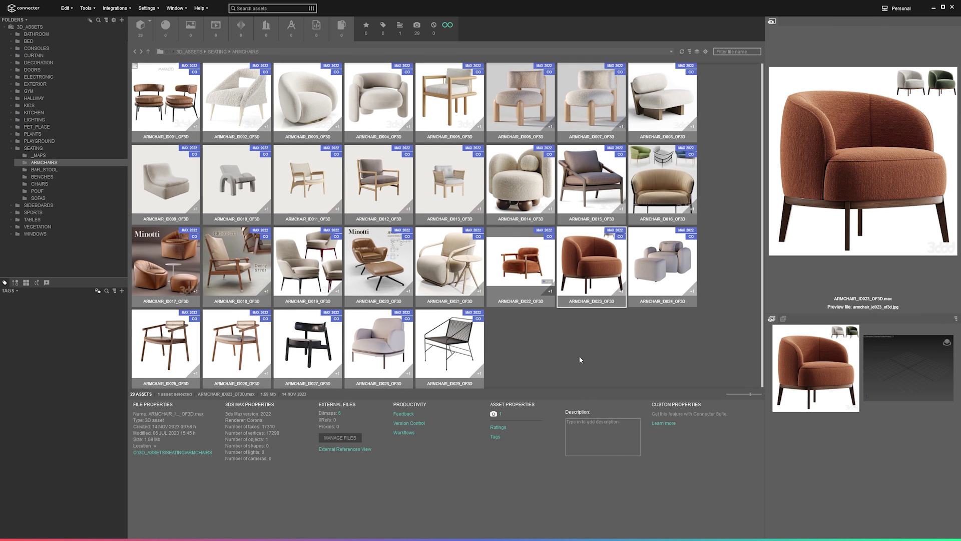
{"action": "left_click", "coordinate": [579, 357]}
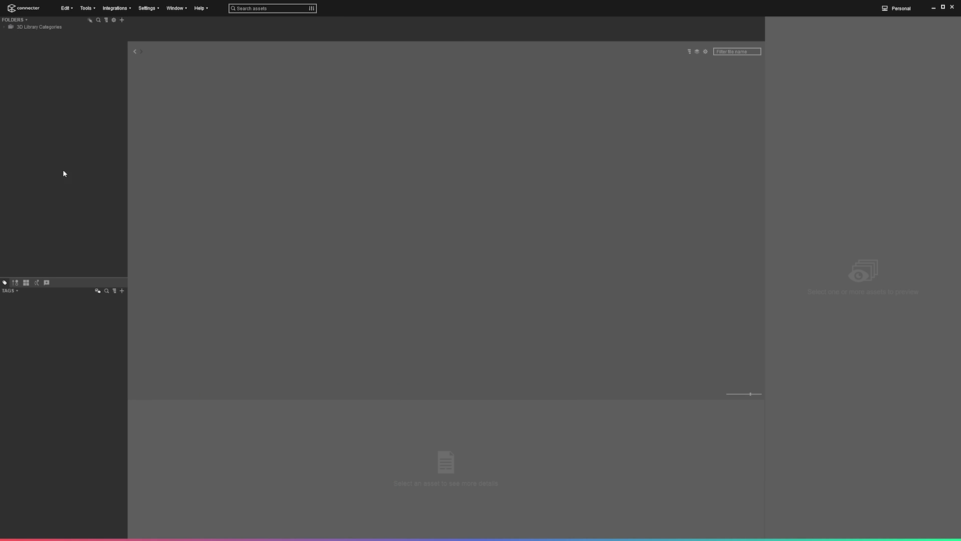
- Widen the folder list and look through the category and subcategory folders of 3D Library Categories
{"action": "left_click_drag", "start_coordinate": [126, 212], "coordinate": [289, 235]}
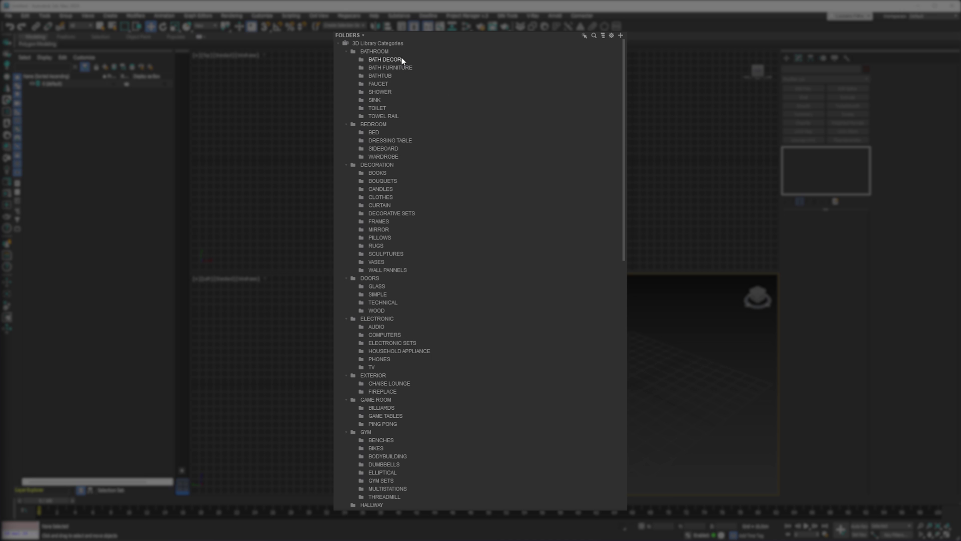
{"action": "scroll", "coordinate": [623, 158], "scroll_direction": "down", "scroll_amount": 7}
{"action": "scroll", "coordinate": [623, 318], "scroll_direction": "down", "scroll_amount": 7}
{"action": "left_click_drag", "start_coordinate": [622, 319], "coordinate": [623, 409]}
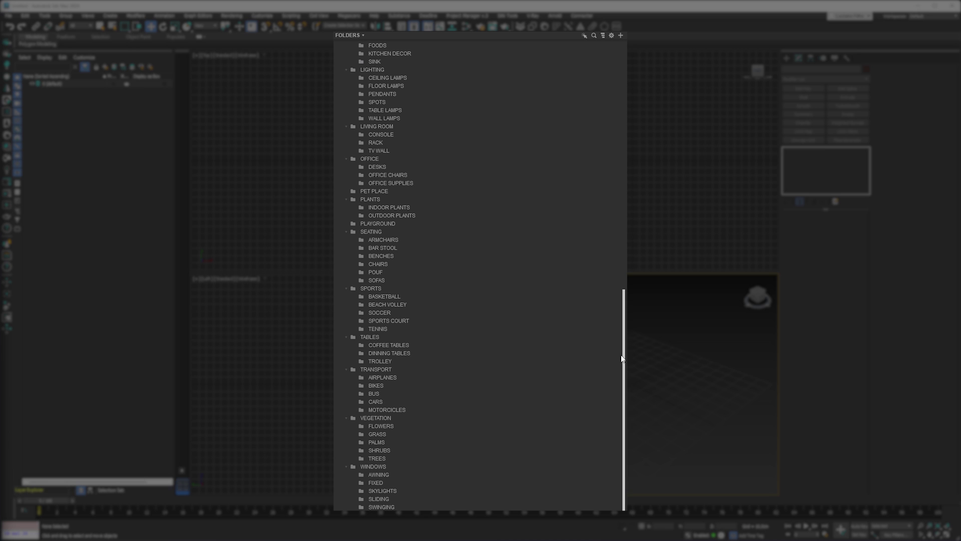
{"action": "scroll", "coordinate": [509, 358], "scroll_direction": "up", "scroll_amount": 15}
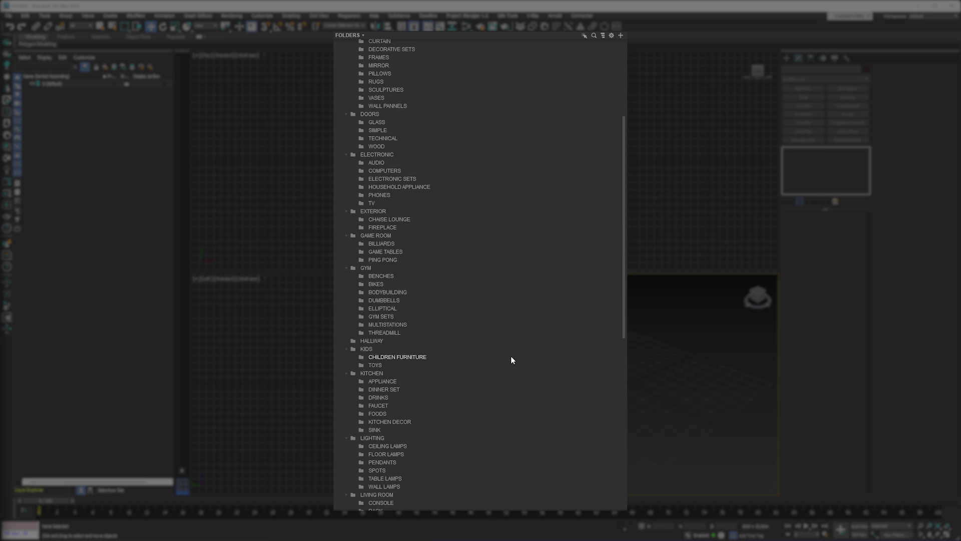